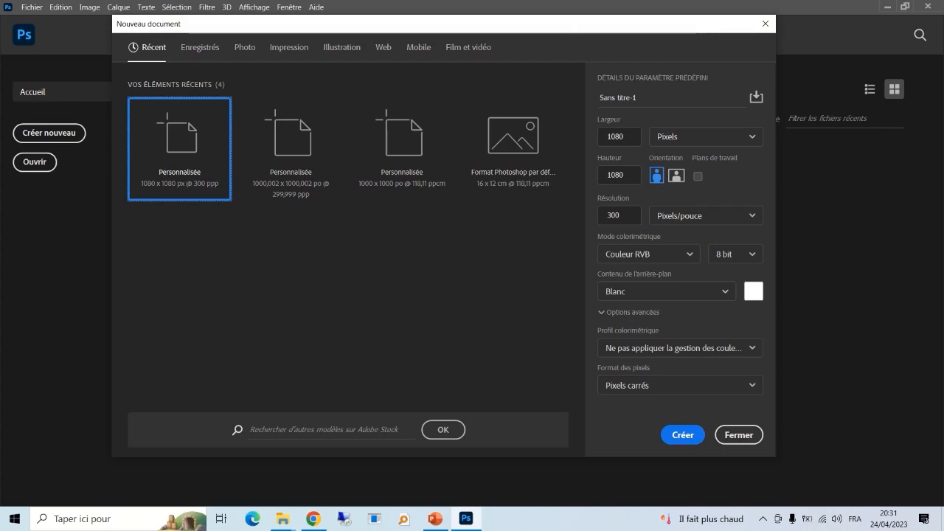
- Switch to Chrome, leaving the 1080 × 1080 px, 300 ppi new-document dialog open
{"action": "left_click", "coordinate": [314, 519]}
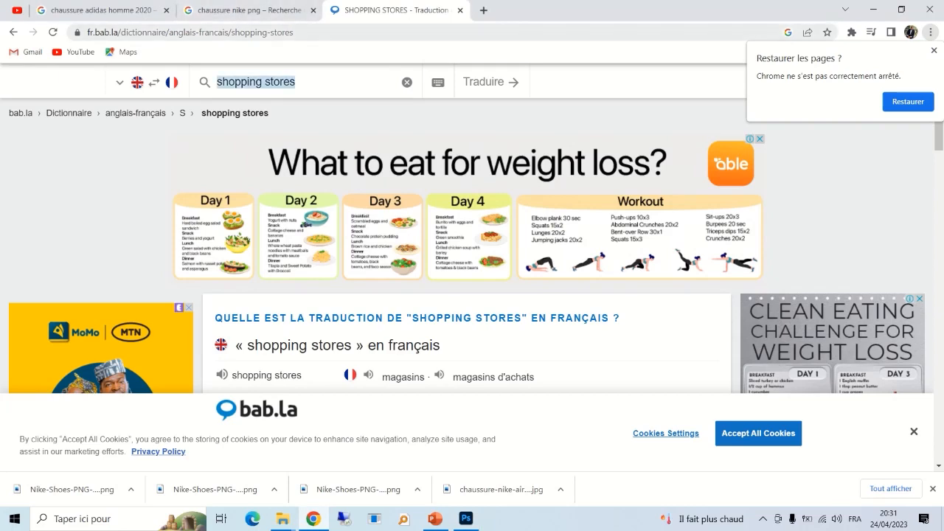
- Search Google for 'chaussure nike png' from the address bar
{"action": "key", "text": "ctrl+l"}
{"action": "type", "text": "chaussu"}
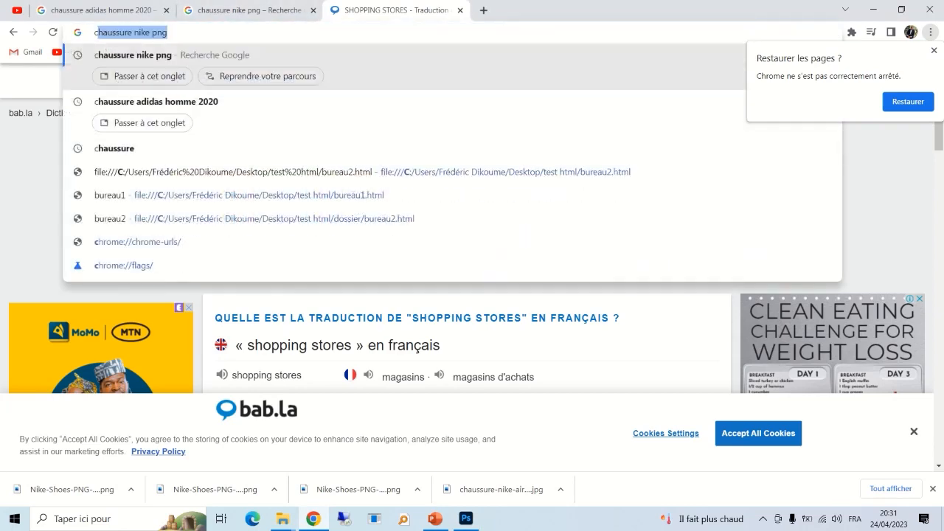
{"action": "type", "text": "re"}
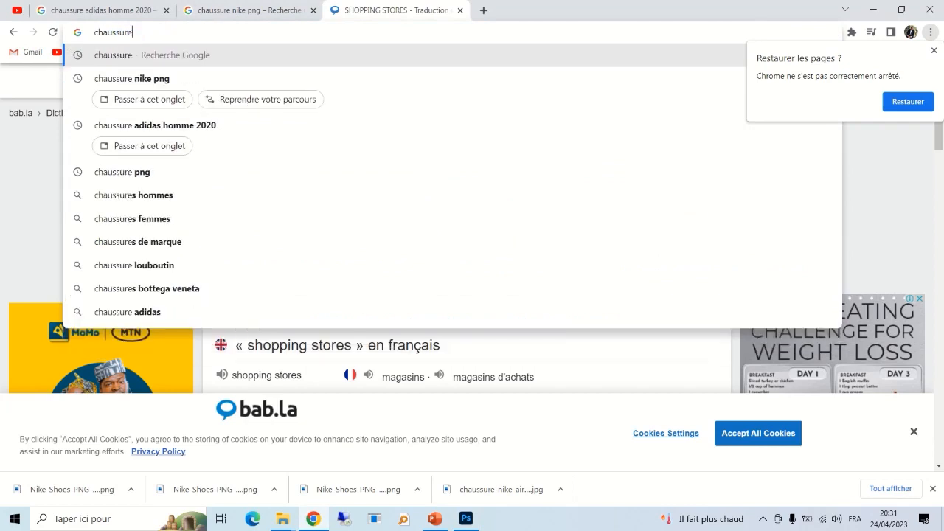
{"action": "type", "text": " nike "}
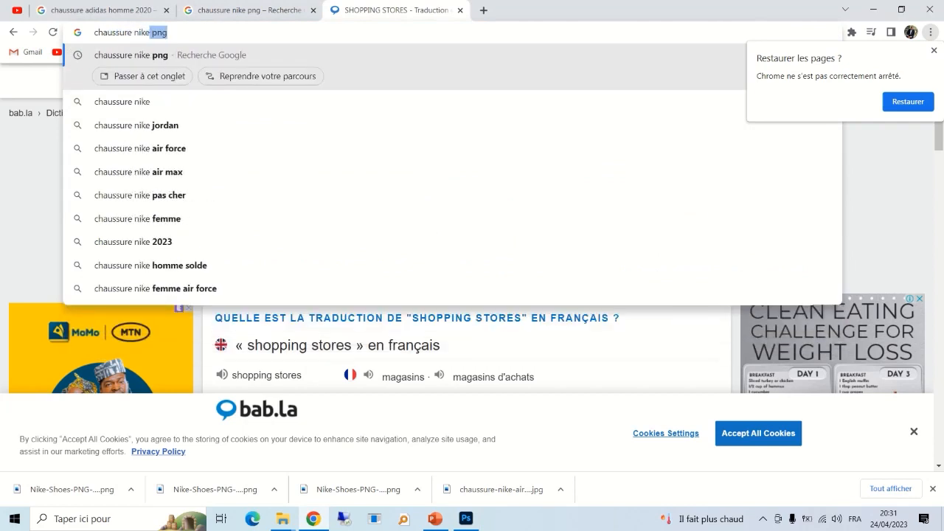
{"action": "type", "text": "png"}
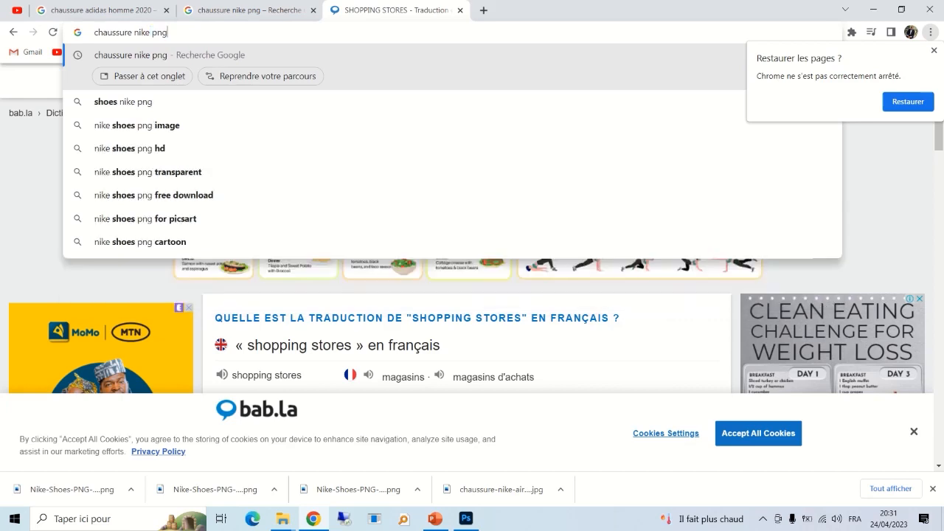
{"action": "key", "text": "Return"}
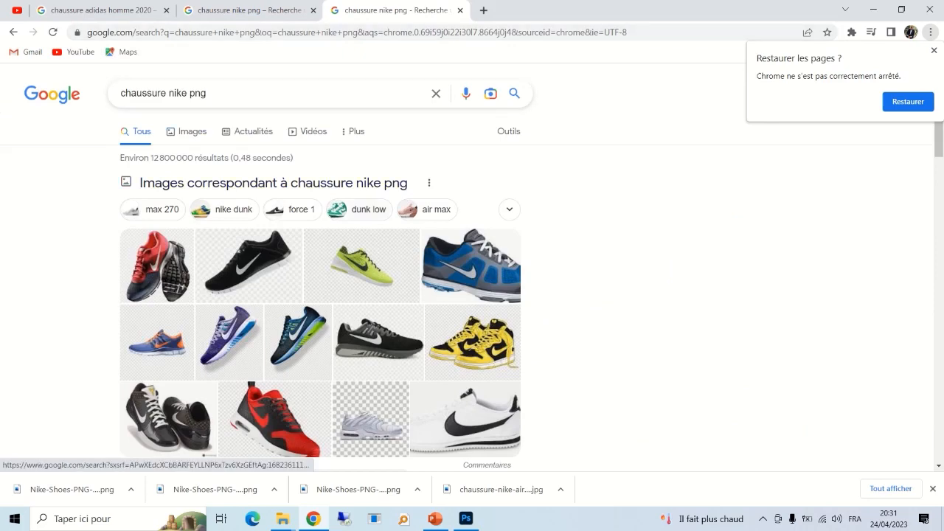
- Switch to image results and preview the navy Nike Court Legacy shoe
{"action": "left_click", "coordinate": [186, 131]}
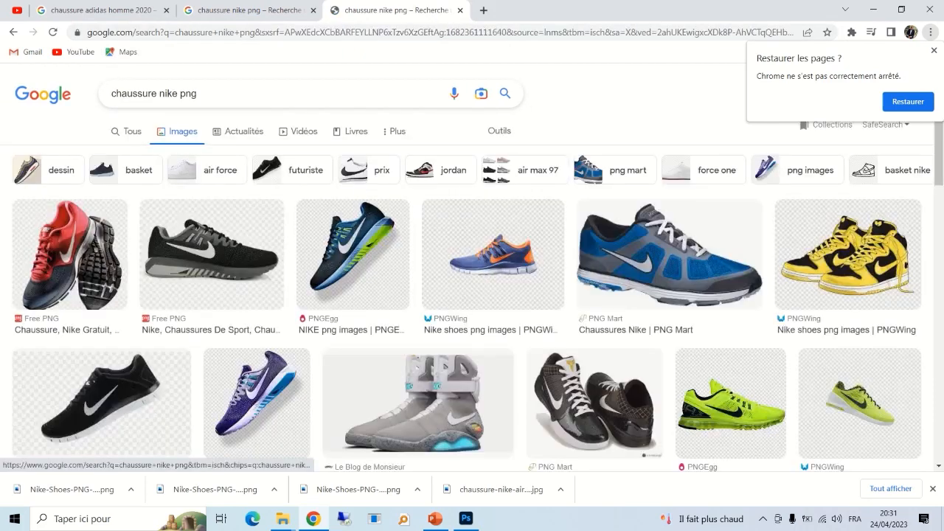
{"action": "scroll", "coordinate": [472, 295], "scroll_direction": "down", "scroll_amount": 4}
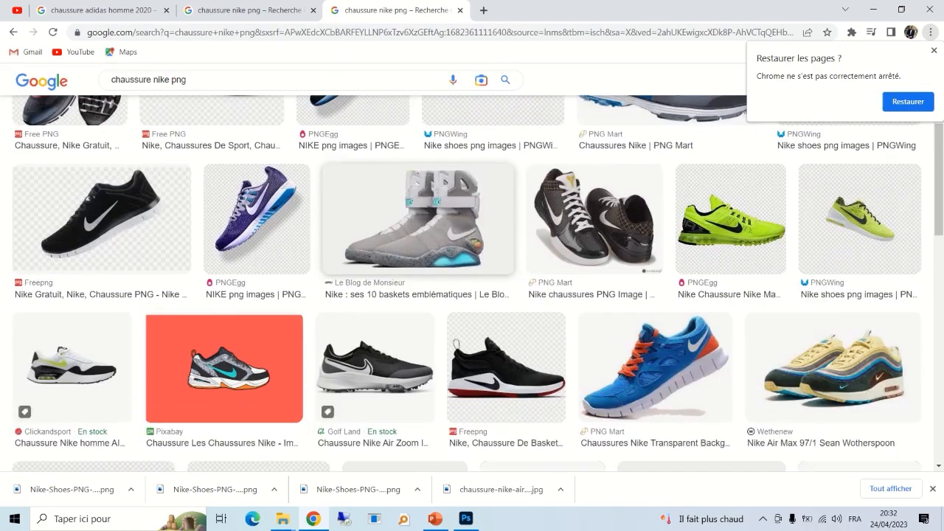
{"action": "scroll", "coordinate": [472, 295], "scroll_direction": "down", "scroll_amount": 4}
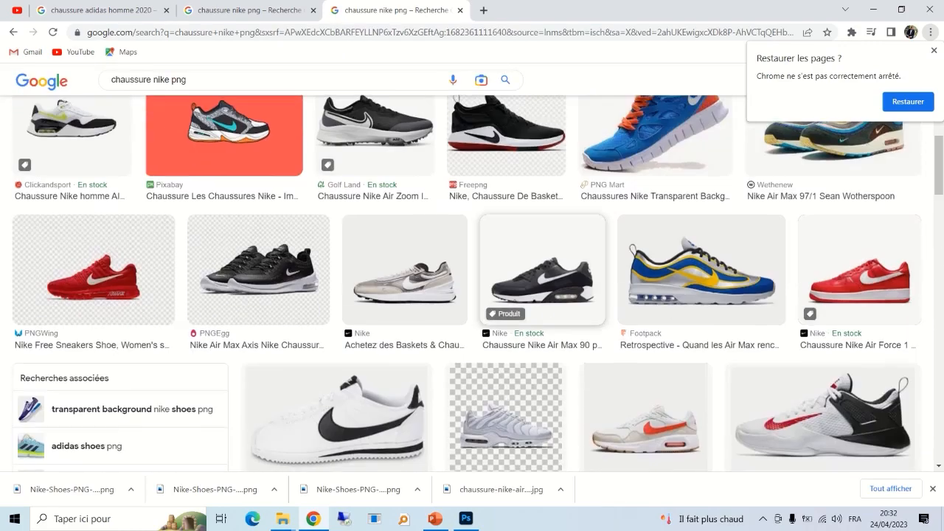
{"action": "scroll", "coordinate": [472, 295], "scroll_direction": "down", "scroll_amount": 1}
{"action": "scroll", "coordinate": [472, 296], "scroll_direction": "down", "scroll_amount": 5}
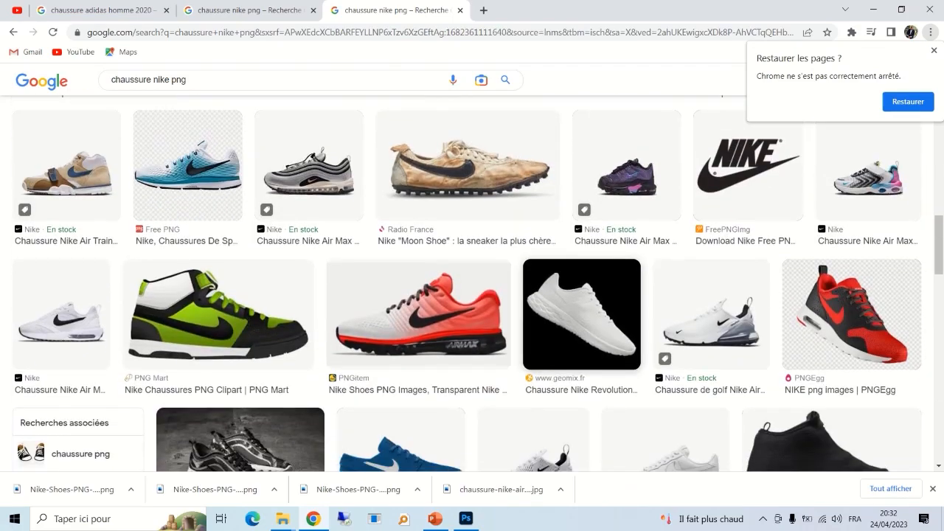
{"action": "scroll", "coordinate": [473, 295], "scroll_direction": "down", "scroll_amount": 4}
{"action": "scroll", "coordinate": [531, 147], "scroll_direction": "down", "scroll_amount": 4}
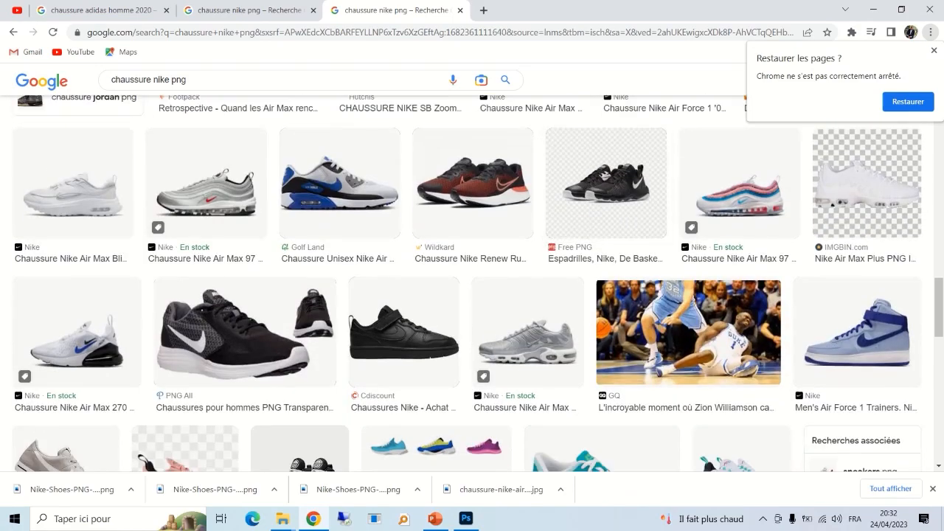
{"action": "scroll", "coordinate": [473, 295], "scroll_direction": "down", "scroll_amount": 5}
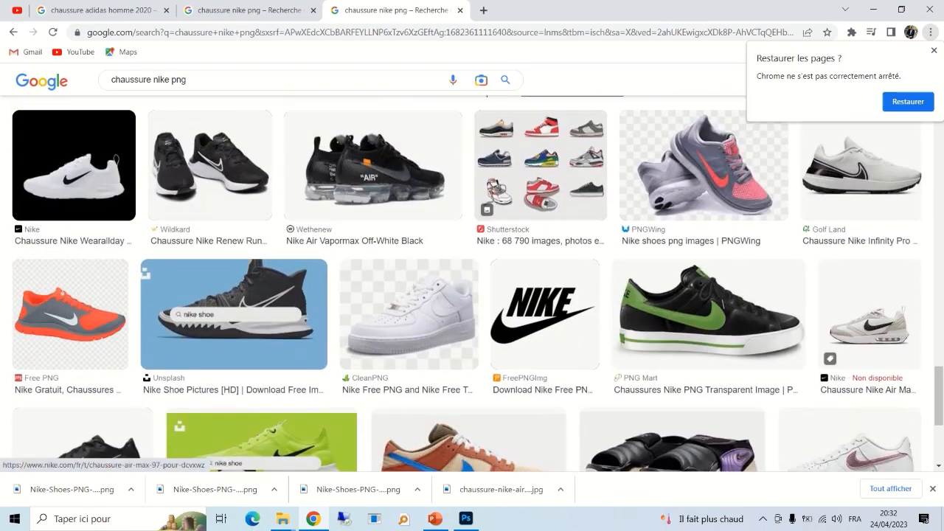
{"action": "scroll", "coordinate": [544, 295], "scroll_direction": "down", "scroll_amount": 2}
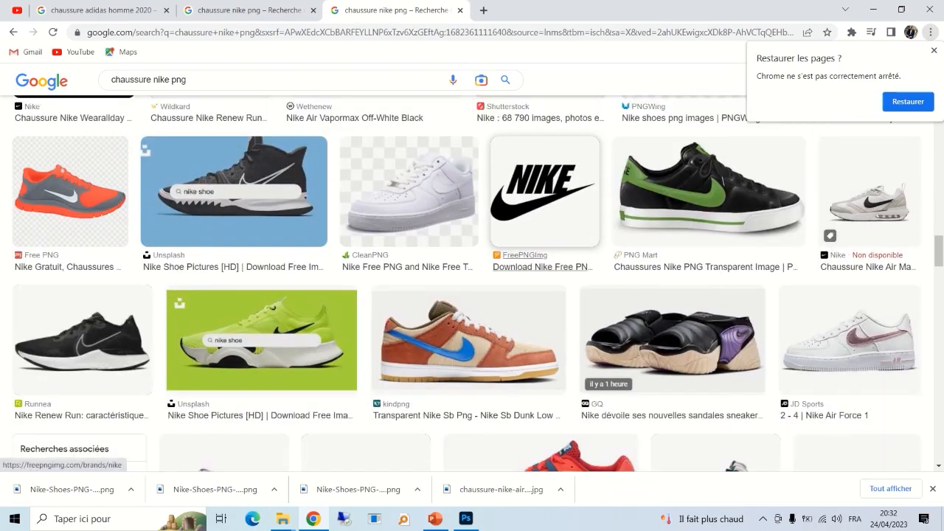
{"action": "scroll", "coordinate": [546, 295], "scroll_direction": "down", "scroll_amount": 8}
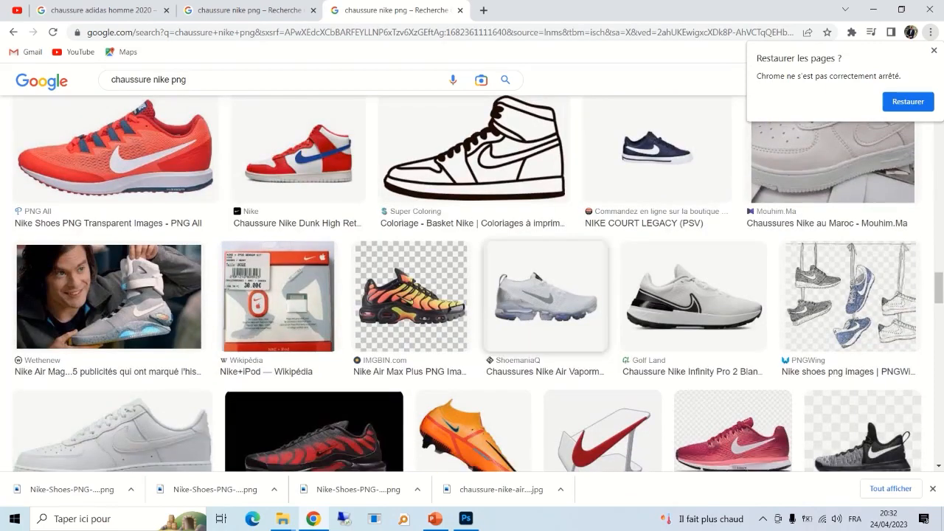
{"action": "scroll", "coordinate": [546, 295], "scroll_direction": "up", "scroll_amount": 3}
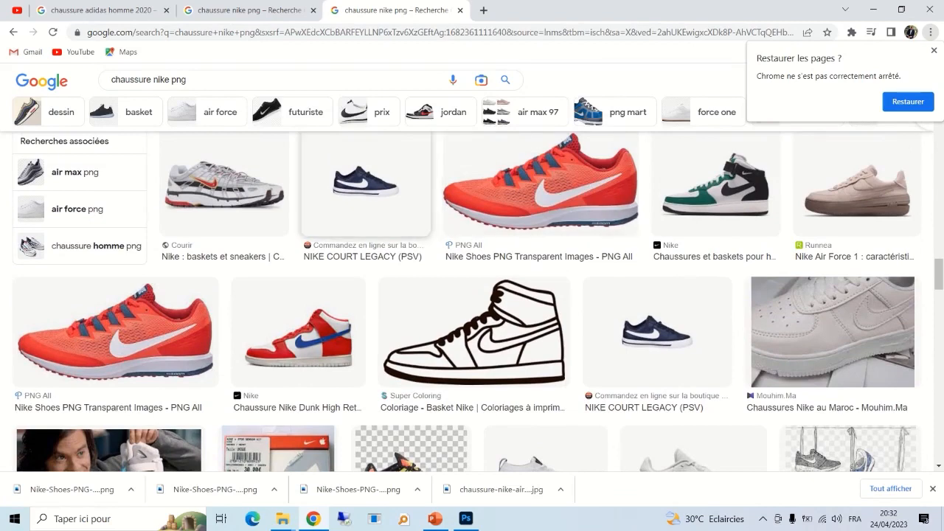
{"action": "left_click", "coordinate": [365, 184]}
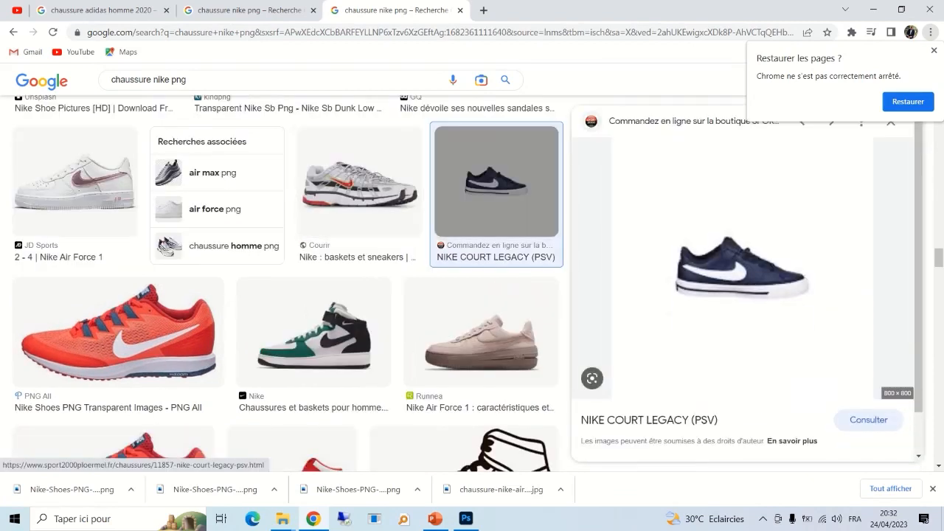
- Find and preview the black PNG Mart shoe with the green swoosh
{"action": "scroll", "coordinate": [738, 281], "scroll_direction": "down", "scroll_amount": 1}
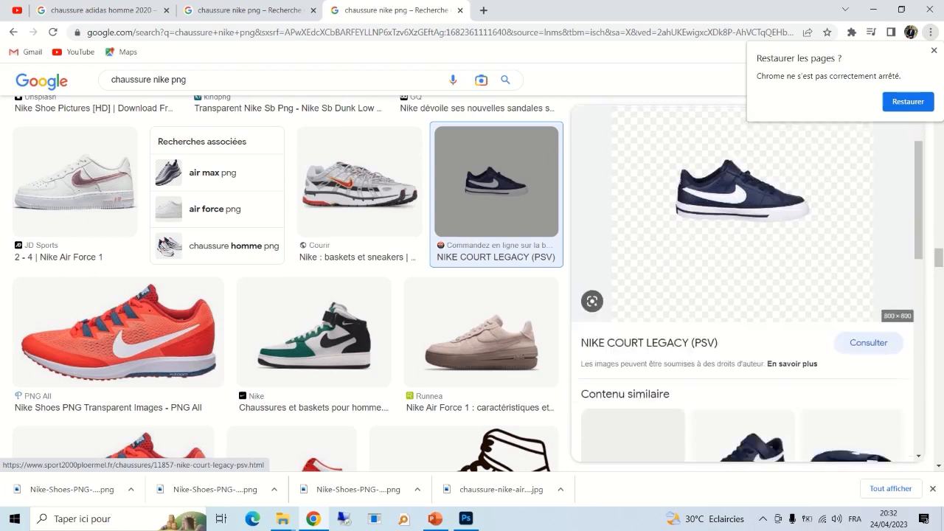
{"action": "scroll", "coordinate": [738, 281], "scroll_direction": "down", "scroll_amount": 3}
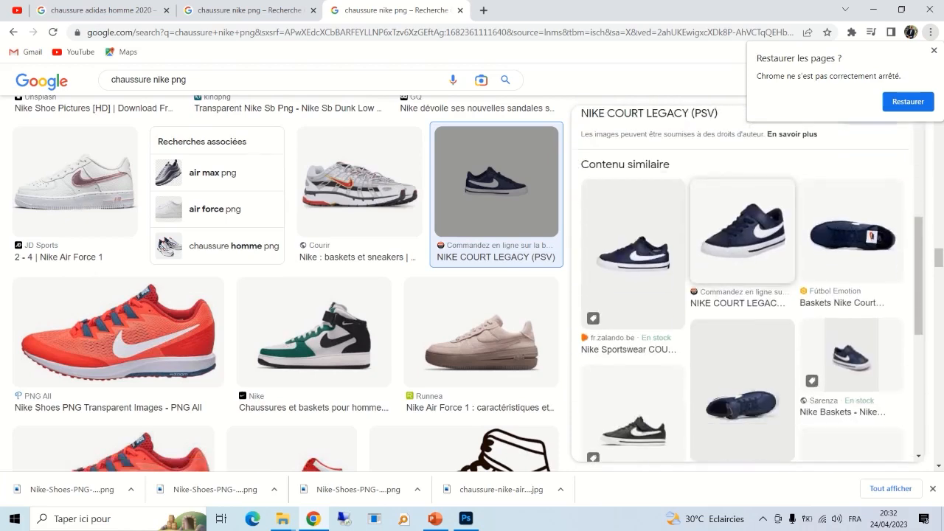
{"action": "scroll", "coordinate": [738, 280], "scroll_direction": "down", "scroll_amount": 3}
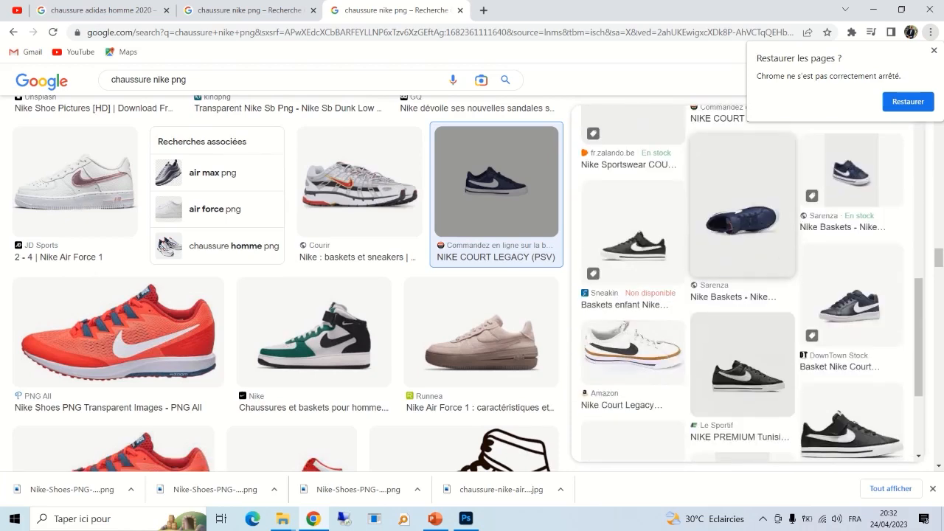
{"action": "scroll", "coordinate": [738, 280], "scroll_direction": "down", "scroll_amount": 5}
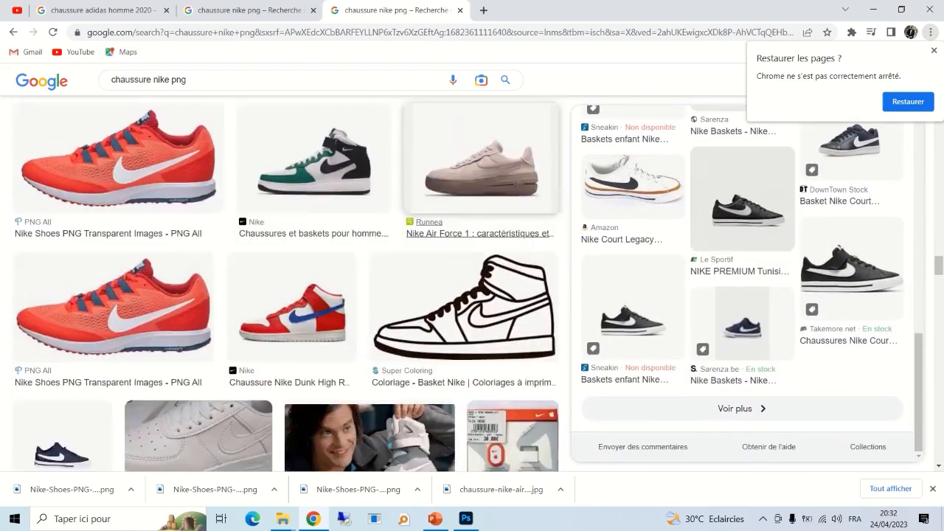
{"action": "scroll", "coordinate": [428, 258], "scroll_direction": "down", "scroll_amount": 1}
{"action": "scroll", "coordinate": [428, 258], "scroll_direction": "up", "scroll_amount": 9}
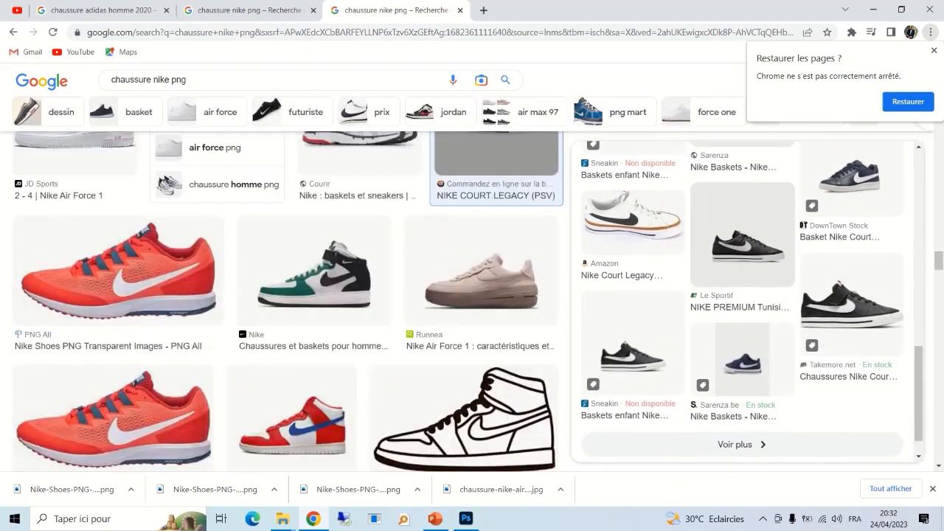
{"action": "scroll", "coordinate": [287, 295], "scroll_direction": "up", "scroll_amount": 4}
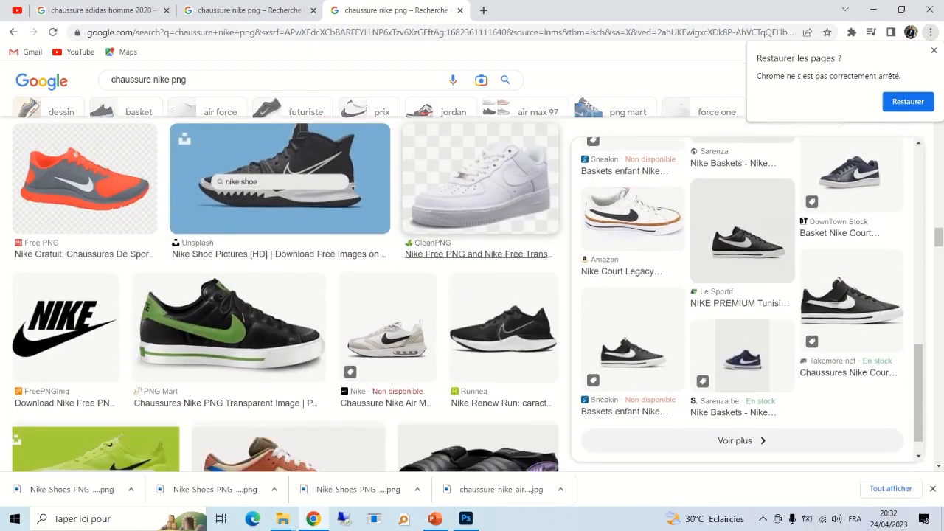
{"action": "scroll", "coordinate": [287, 295], "scroll_direction": "down", "scroll_amount": 1}
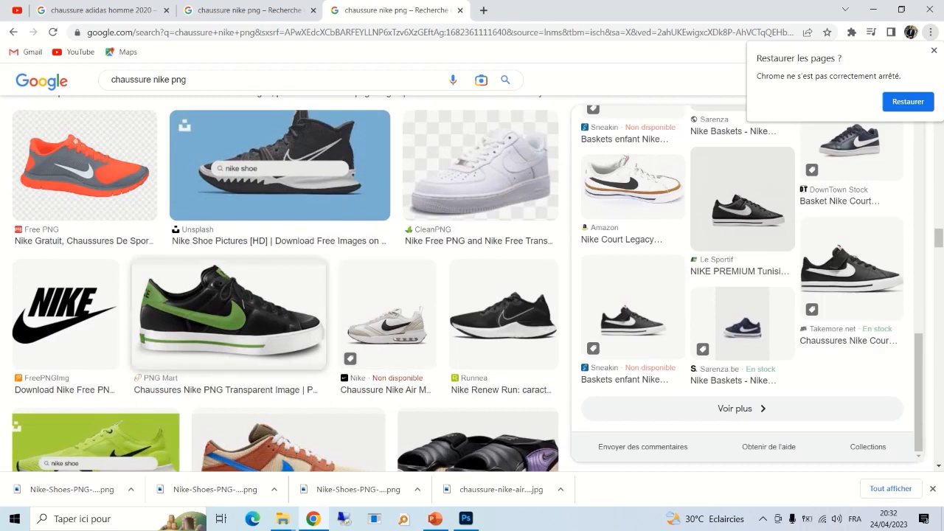
{"action": "left_click", "coordinate": [229, 314]}
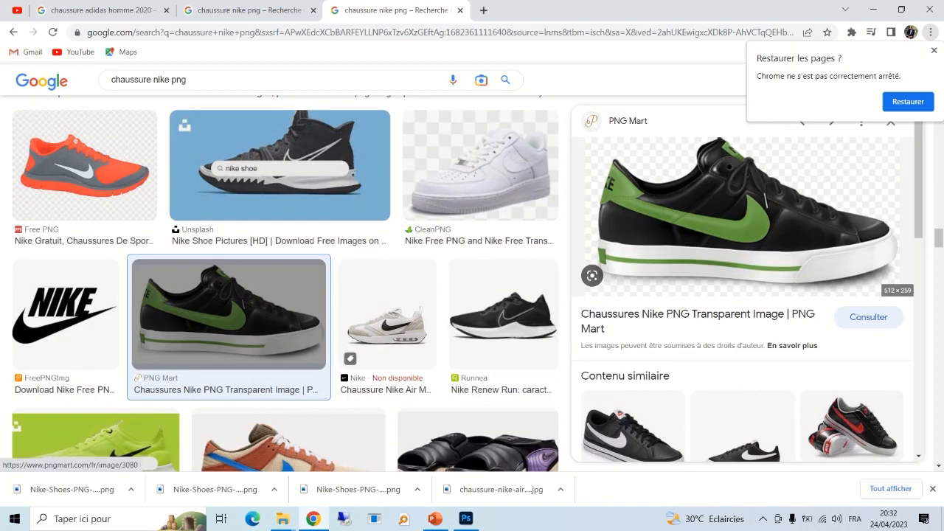
- Save the green-swoosh shoe PNG to disk and return to Photoshop
{"action": "right_click", "coordinate": [733, 220]}
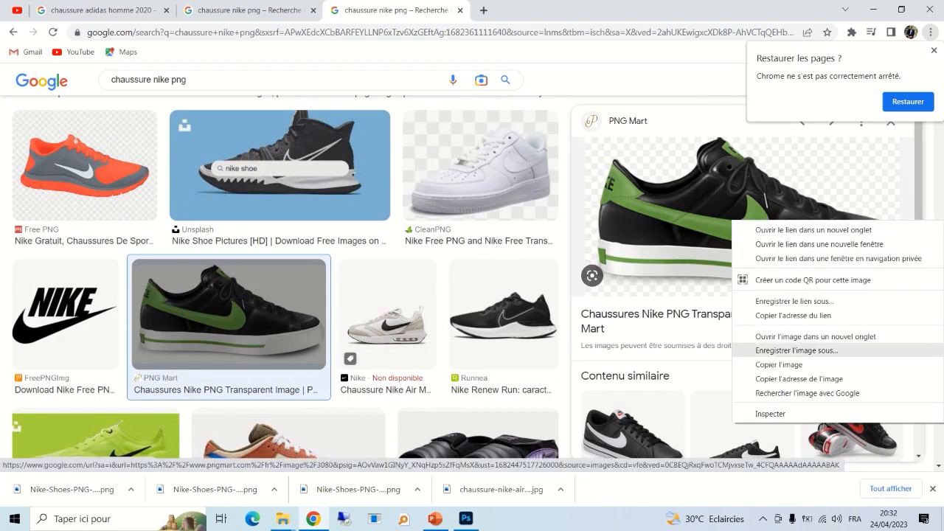
{"action": "left_click", "coordinate": [797, 351]}
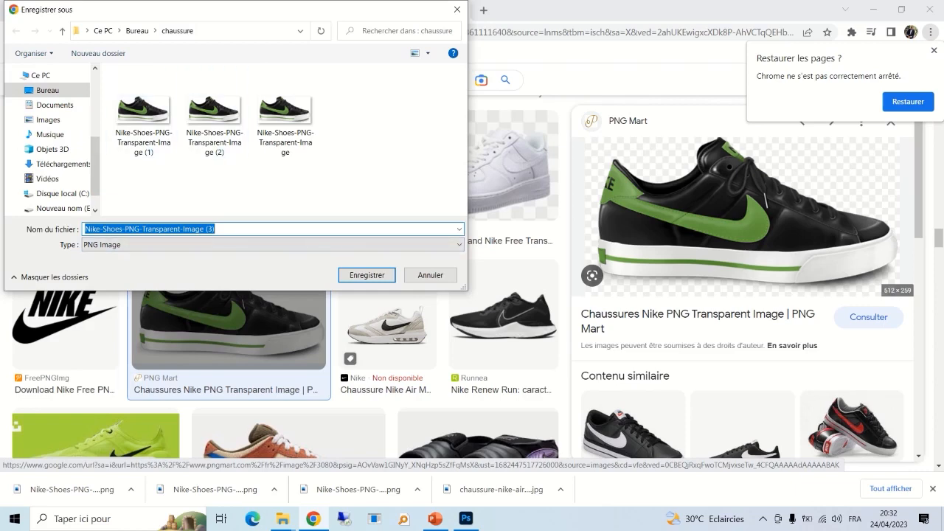
{"action": "key", "text": "Return"}
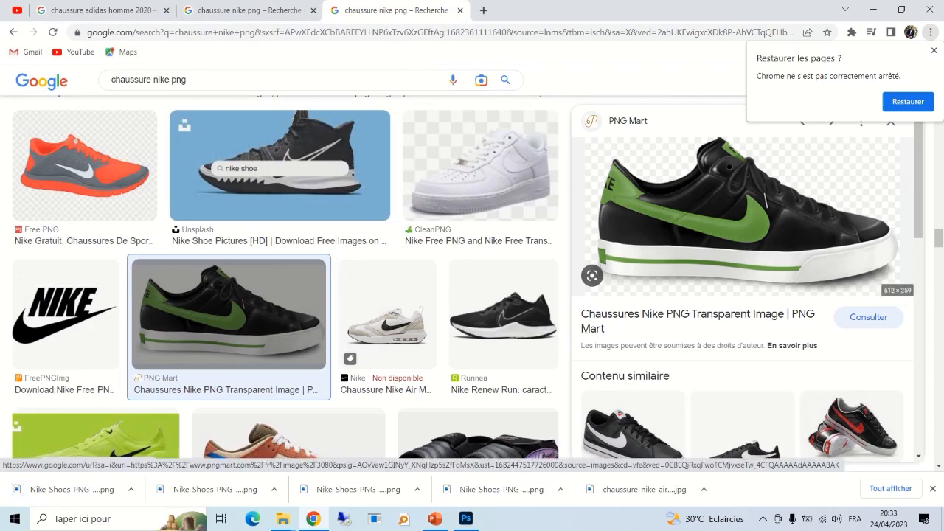
{"action": "scroll", "coordinate": [288, 280], "scroll_direction": "down", "scroll_amount": 3}
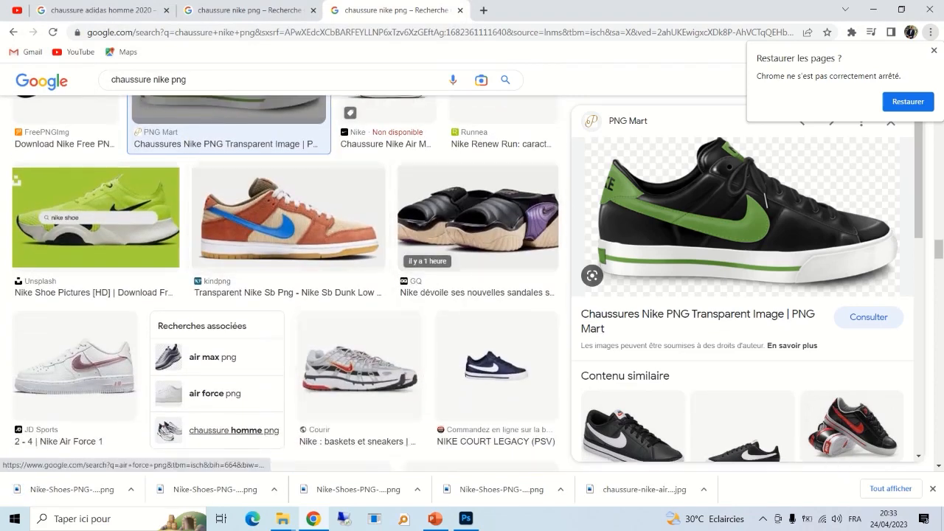
{"action": "left_click", "coordinate": [466, 519]}
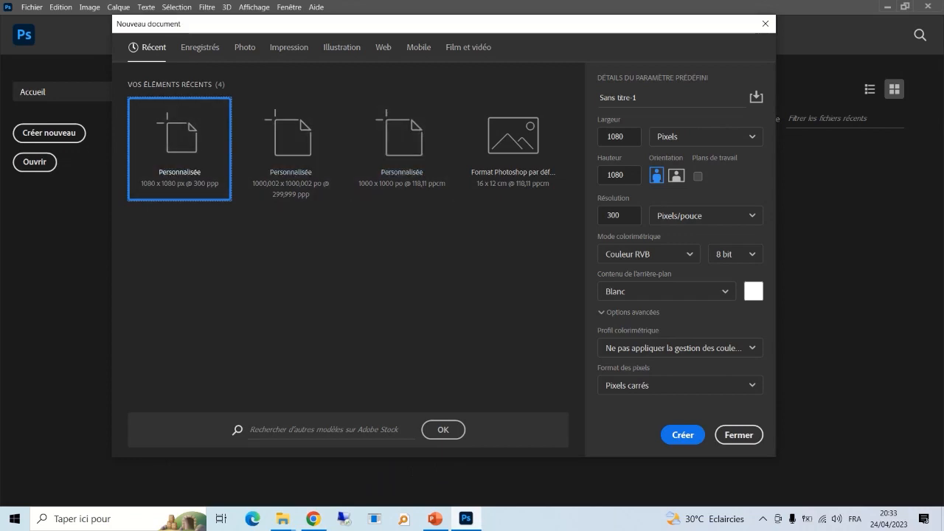
- Recreate the white 1080 × 1080 px, 300 ppi document, naming it 'flyer chaussure'
{"action": "left_click", "coordinate": [766, 24]}
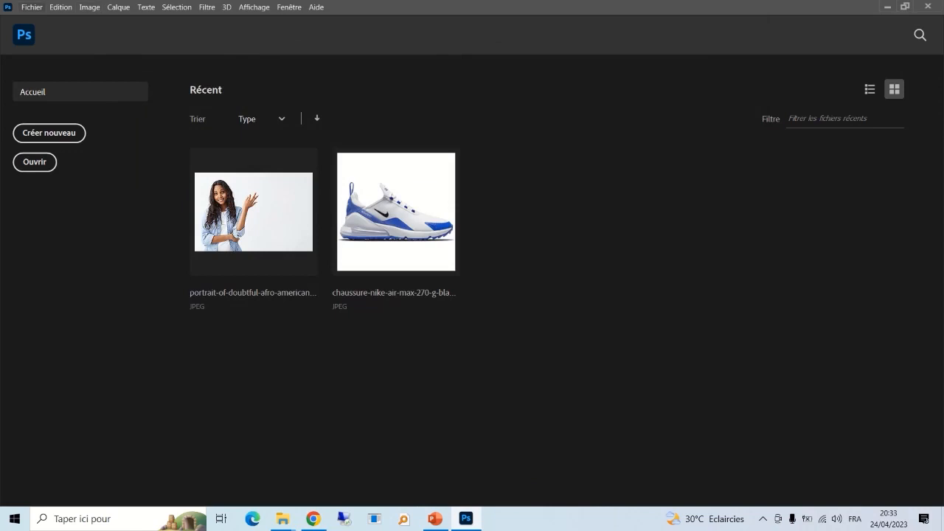
{"action": "left_click", "coordinate": [32, 8]}
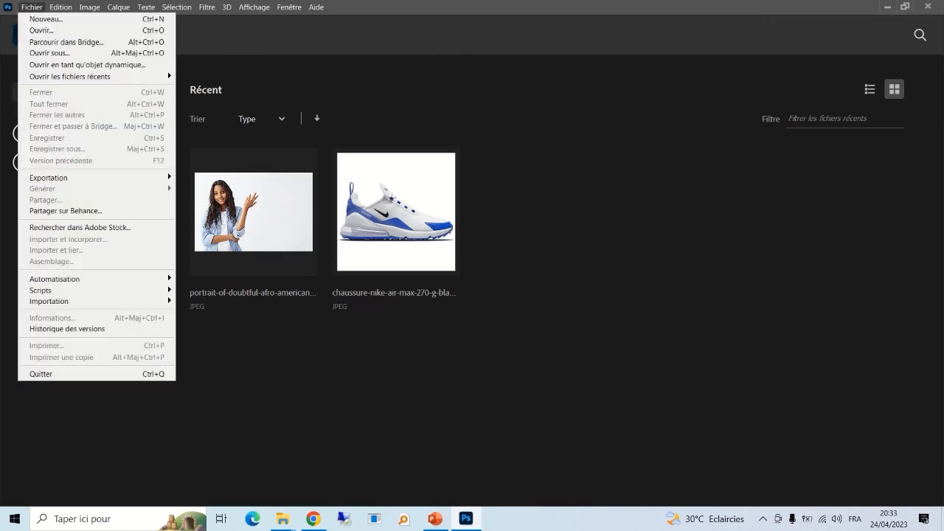
{"action": "left_click", "coordinate": [46, 19]}
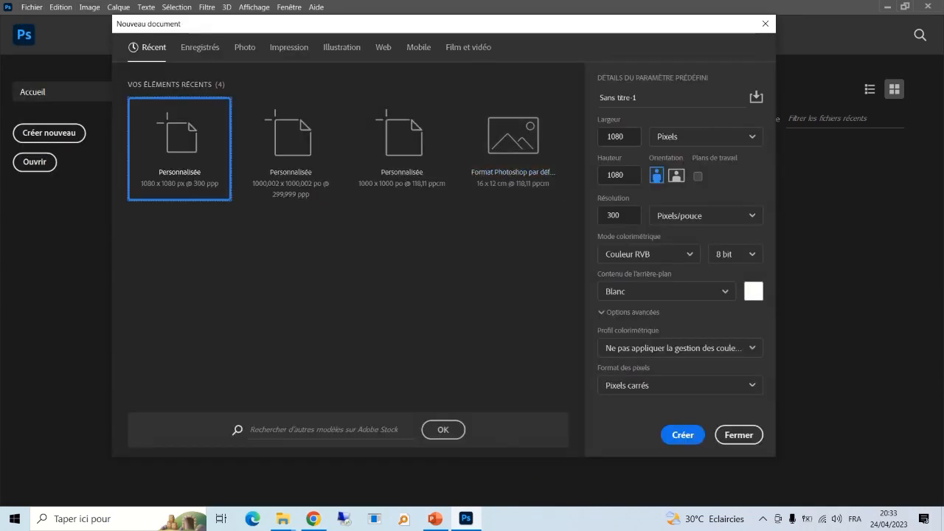
{"action": "triple_click", "coordinate": [619, 98]}
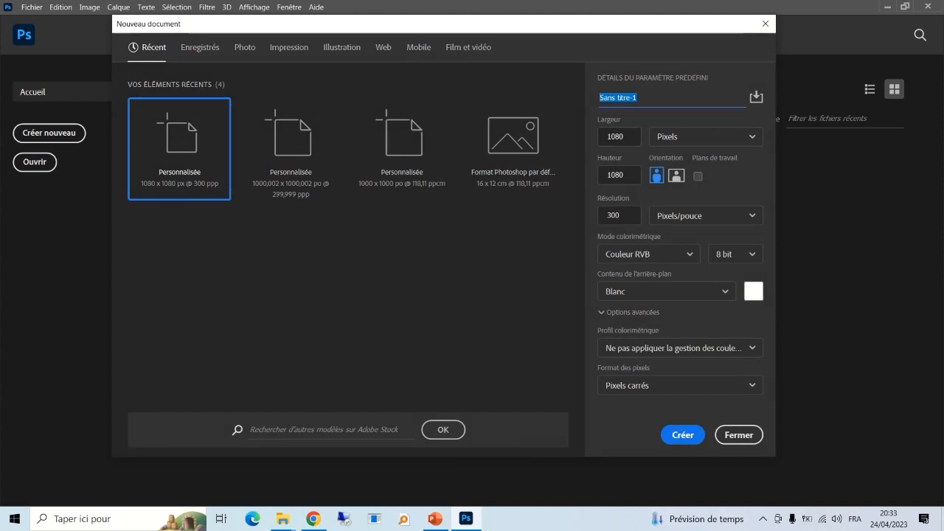
{"action": "type", "text": "flyer "}
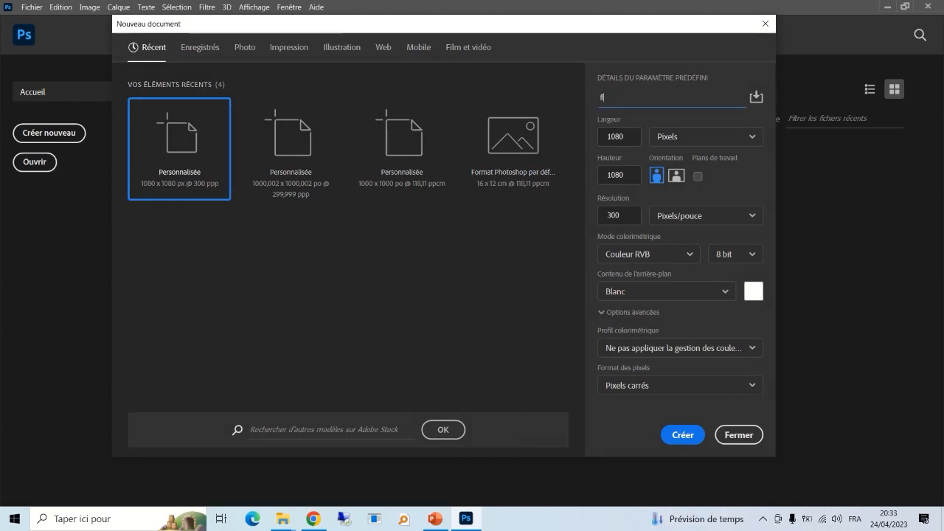
{"action": "type", "text": "chaussure"}
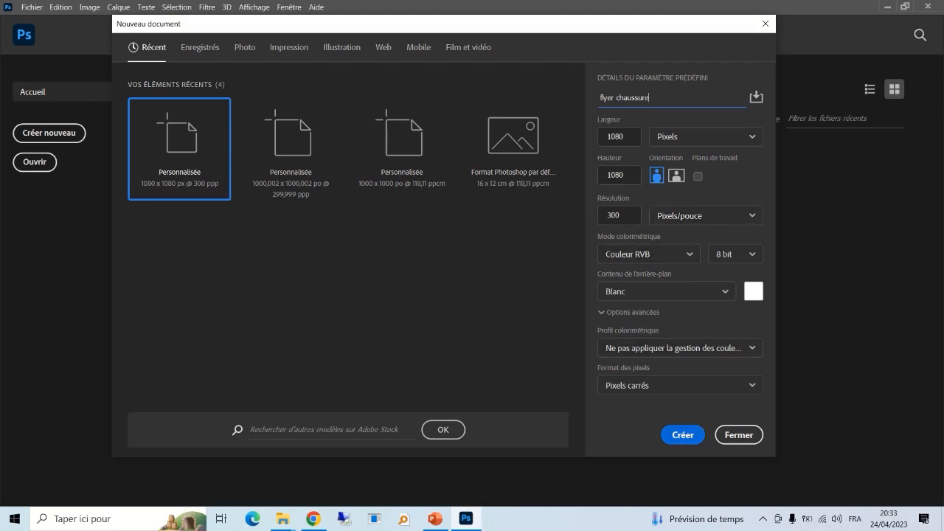
{"action": "key", "text": "Return"}
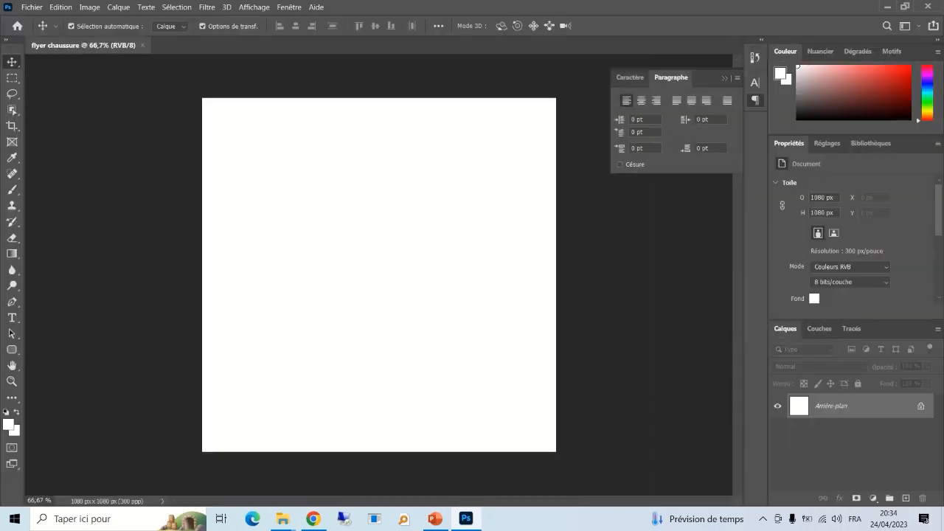
- Collapse the floating Caractère/Paragraphe panel off the 'flyer chaussure' canvas
{"action": "scroll", "coordinate": [379, 274], "scroll_direction": "up", "scroll_amount": 1}
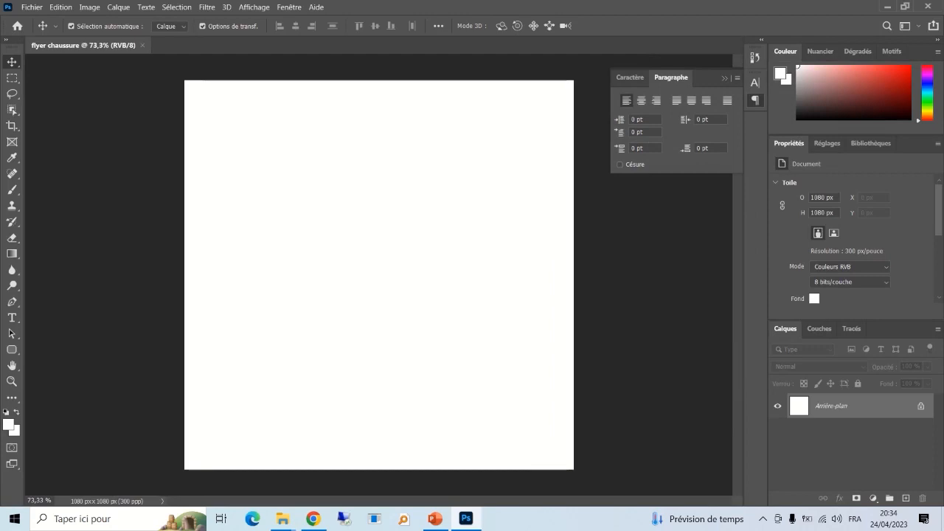
{"action": "left_click", "coordinate": [724, 78]}
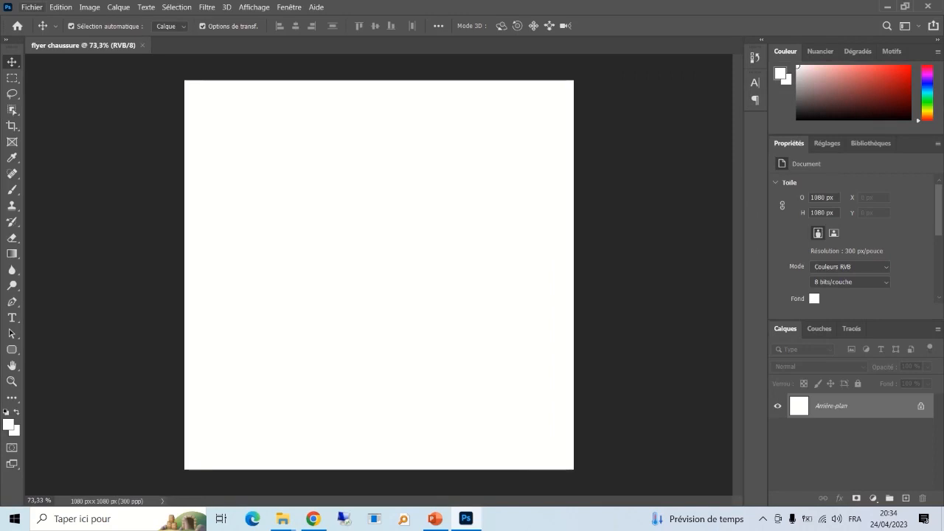
{"action": "left_click", "coordinate": [32, 6]}
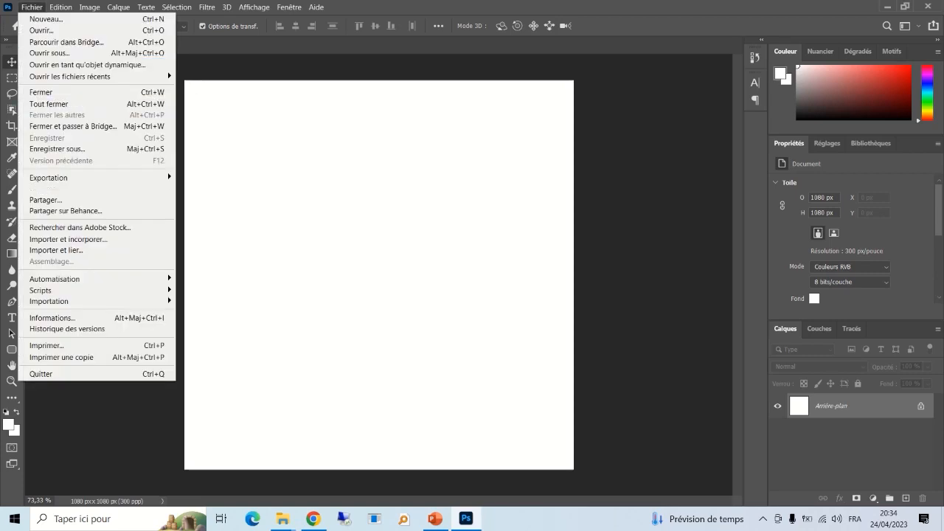
- Open Nike-Shoes-PNG-Transparent-Image (1).png from the Bureau > chaussure folder
{"action": "left_click", "coordinate": [41, 30]}
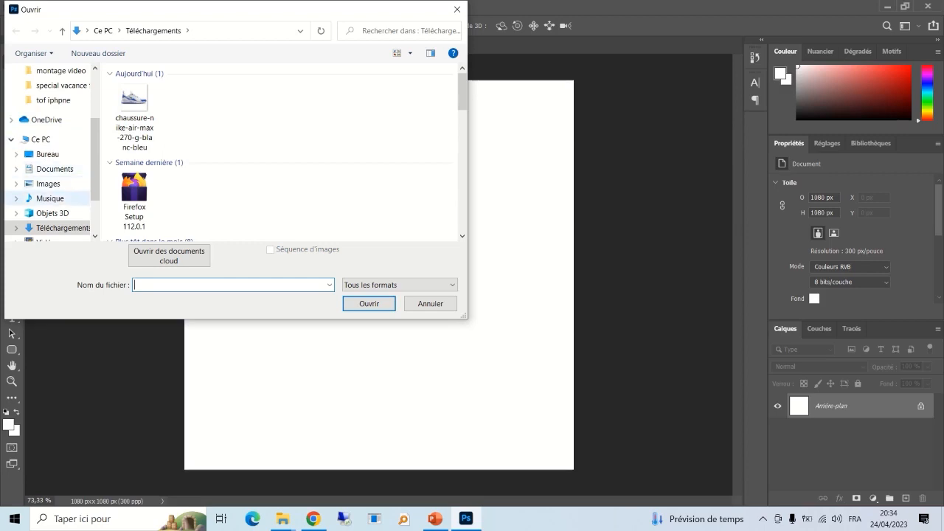
{"action": "left_click", "coordinate": [63, 228]}
{"action": "scroll", "coordinate": [185, 131], "scroll_direction": "down", "scroll_amount": 5}
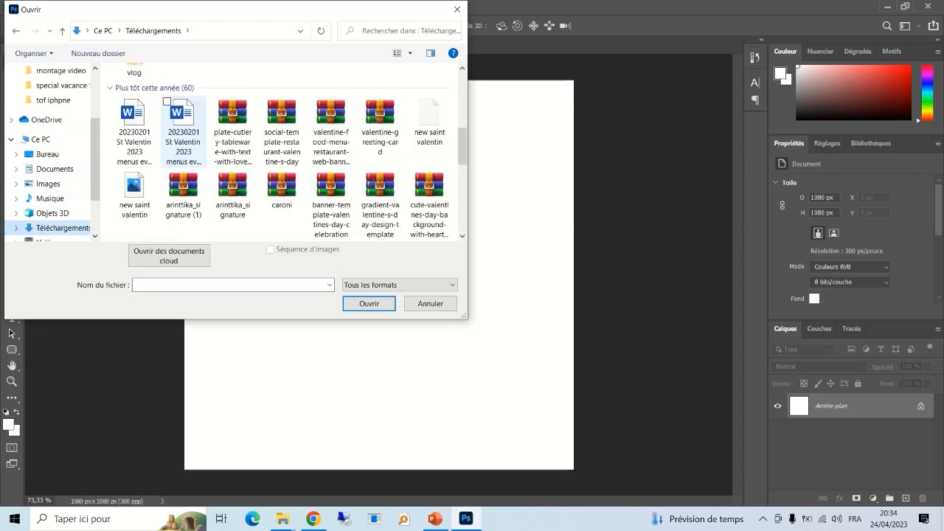
{"action": "scroll", "coordinate": [184, 131], "scroll_direction": "up", "scroll_amount": 5}
{"action": "scroll", "coordinate": [185, 131], "scroll_direction": "up", "scroll_amount": 1}
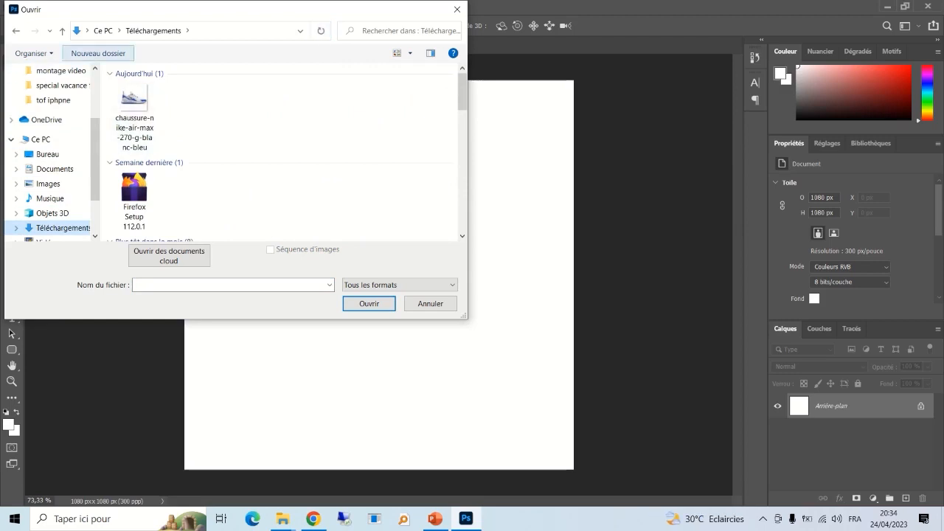
{"action": "scroll", "coordinate": [52, 147], "scroll_direction": "up", "scroll_amount": 3}
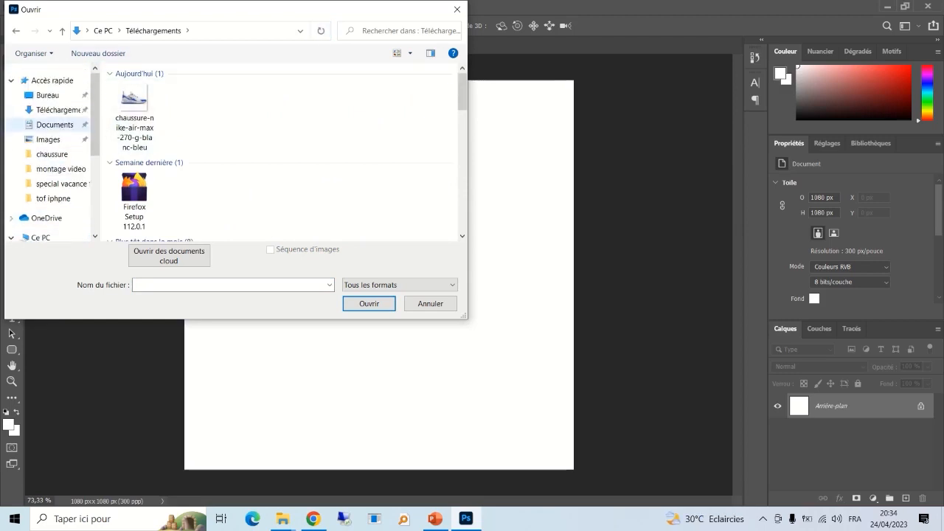
{"action": "left_click", "coordinate": [59, 109]}
{"action": "left_click", "coordinate": [49, 95]}
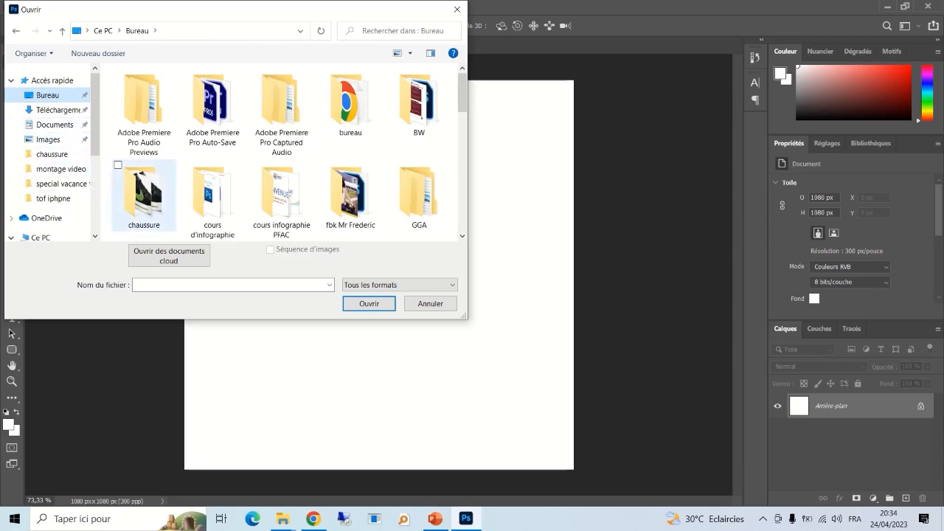
{"action": "left_click", "coordinate": [144, 195]}
{"action": "double_click", "coordinate": [144, 195]}
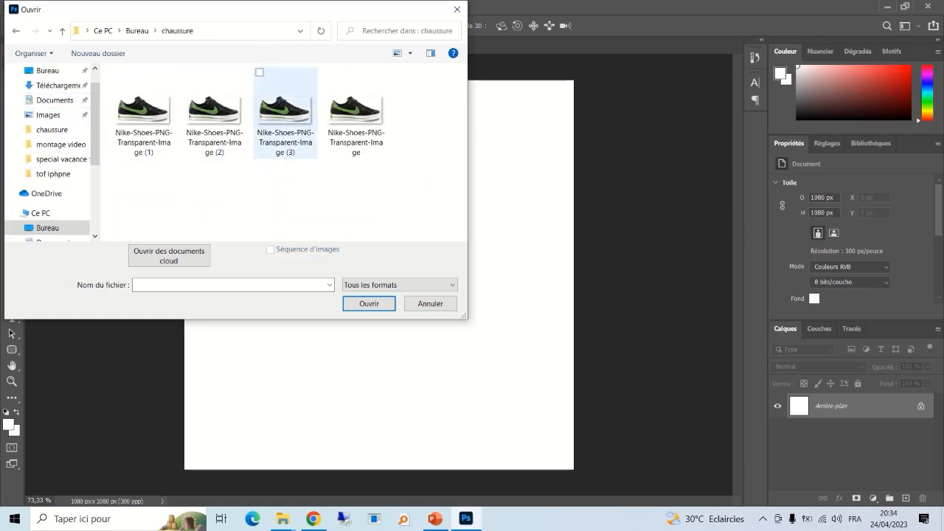
{"action": "double_click", "coordinate": [143, 110]}
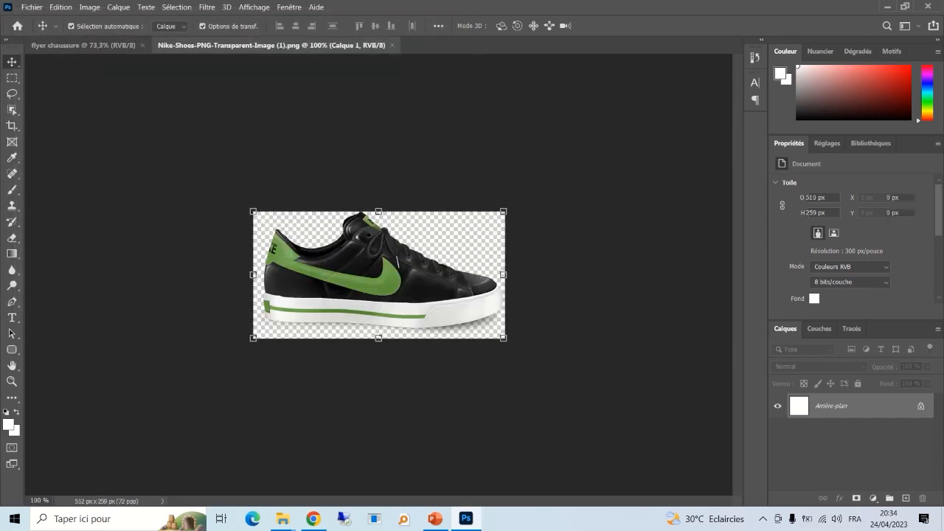
- Convert the Nike shoe layer into a smart object
{"action": "mouse_move", "coordinate": [394, 271]}
{"action": "left_mouse_down"}
{"action": "mouse_move", "coordinate": [392, 247]}
{"action": "mouse_move", "coordinate": [400, 265]}
{"action": "left_mouse_up"}
{"action": "right_click", "coordinate": [882, 403]}
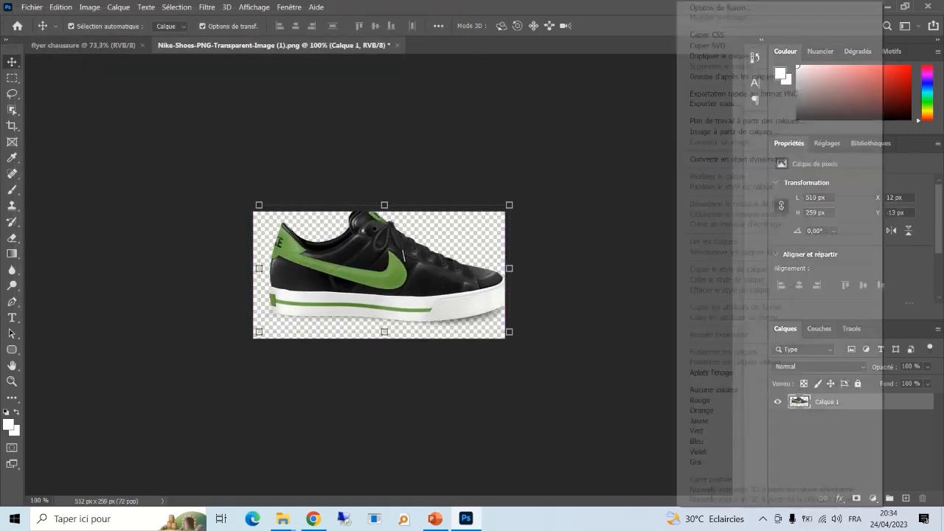
{"action": "left_click", "coordinate": [738, 159]}
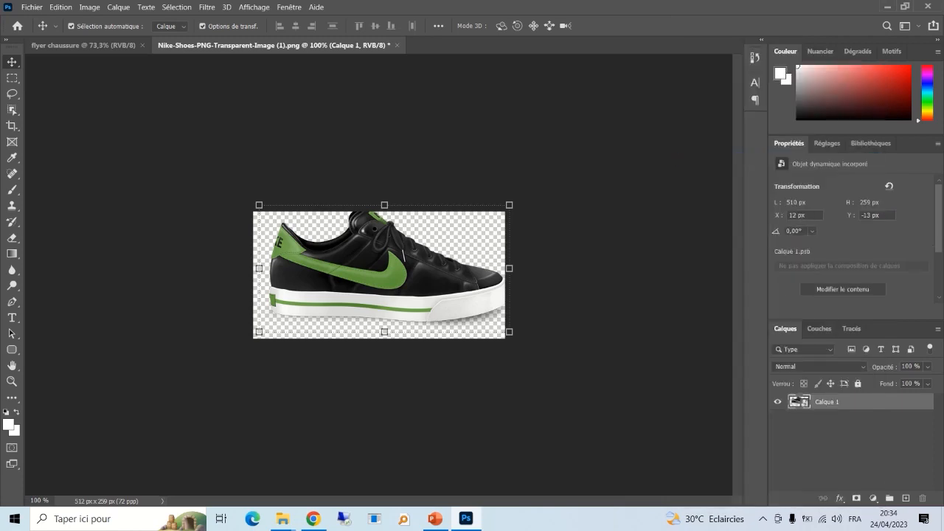
- Drag the shoe onto the flyer, scale it to about 32% and place it just above centre
{"action": "left_click_drag", "start_coordinate": [83, 46], "coordinate": [343, 241]}
{"action": "left_click_drag", "start_coordinate": [436, 288], "coordinate": [498, 319]}
{"action": "left_click_drag", "start_coordinate": [393, 241], "coordinate": [405, 249]}
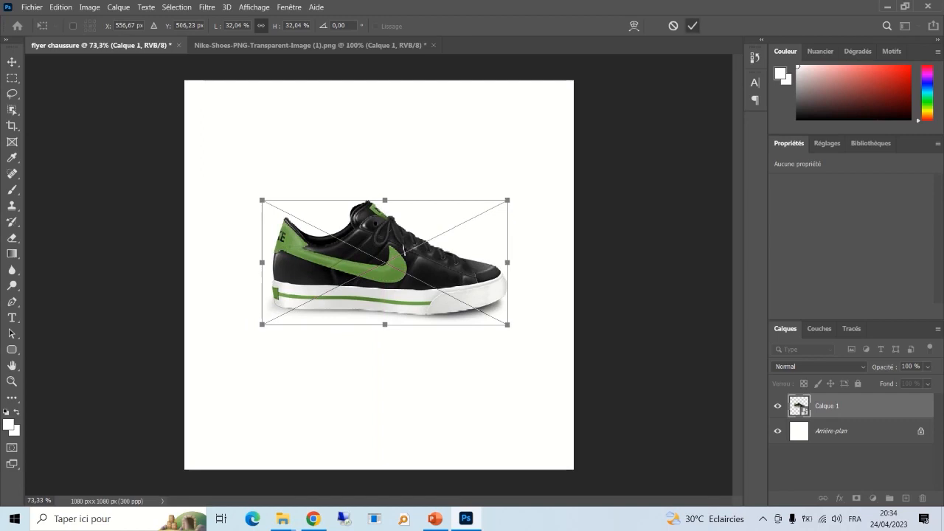
{"action": "left_click", "coordinate": [693, 25]}
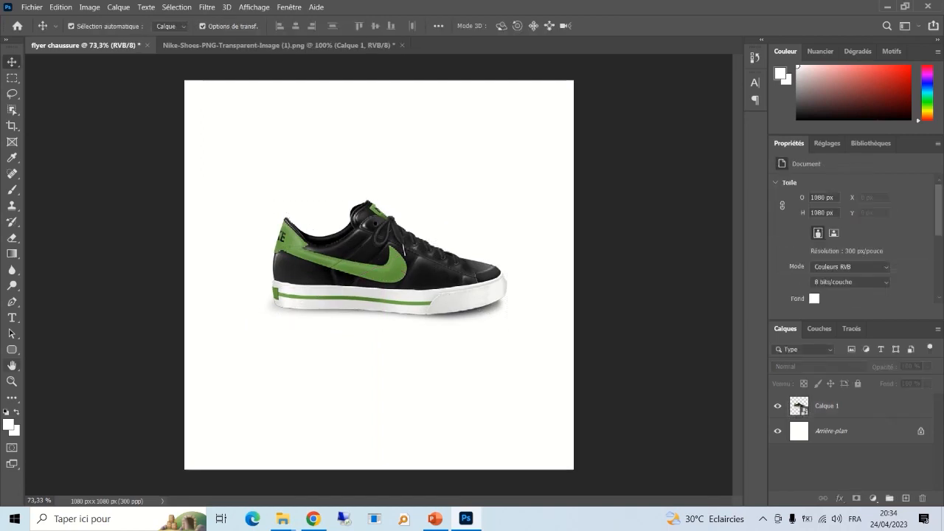
{"action": "left_click", "coordinate": [12, 302]}
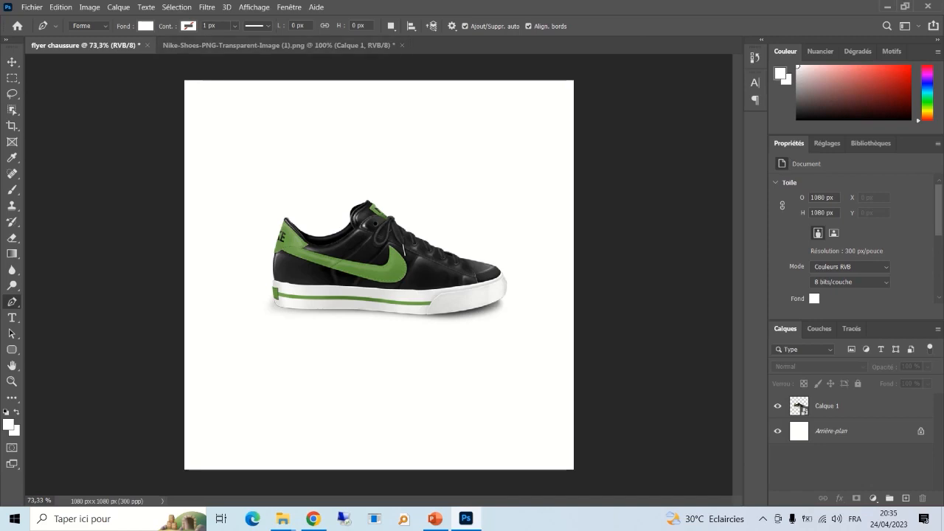
- Set the shape fill to the shoe's swoosh green, #6b9e4a, sampled from the image
{"action": "left_click", "coordinate": [145, 26]}
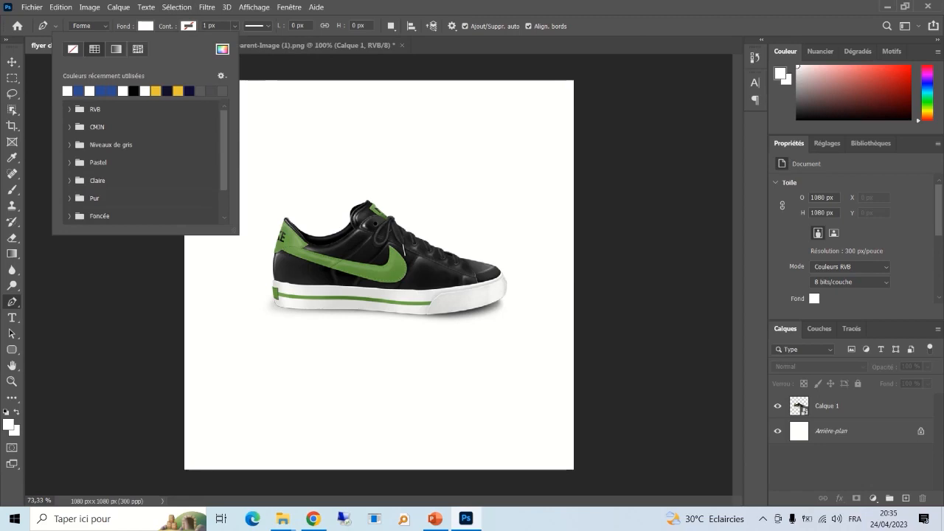
{"action": "left_click", "coordinate": [145, 26]}
{"action": "left_click", "coordinate": [145, 26]}
{"action": "left_click", "coordinate": [222, 49]}
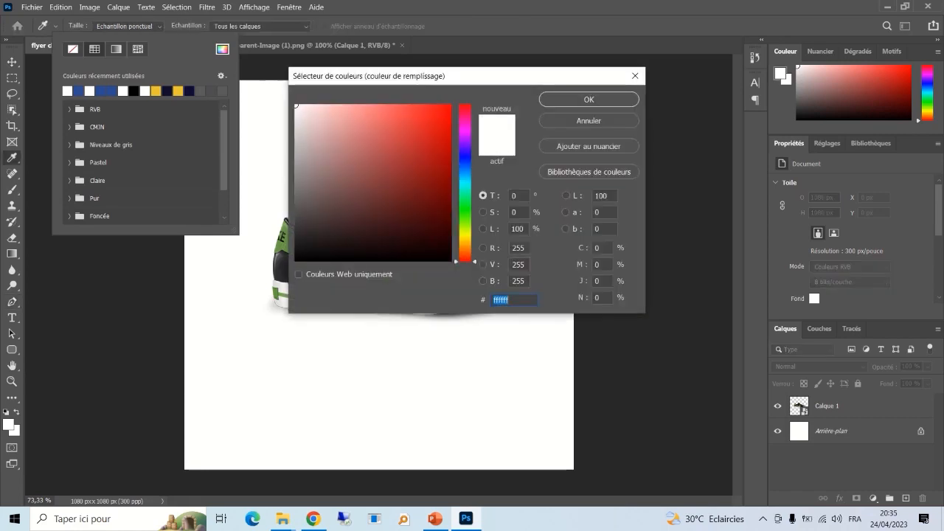
{"action": "left_click_drag", "start_coordinate": [458, 76], "coordinate": [571, 70]}
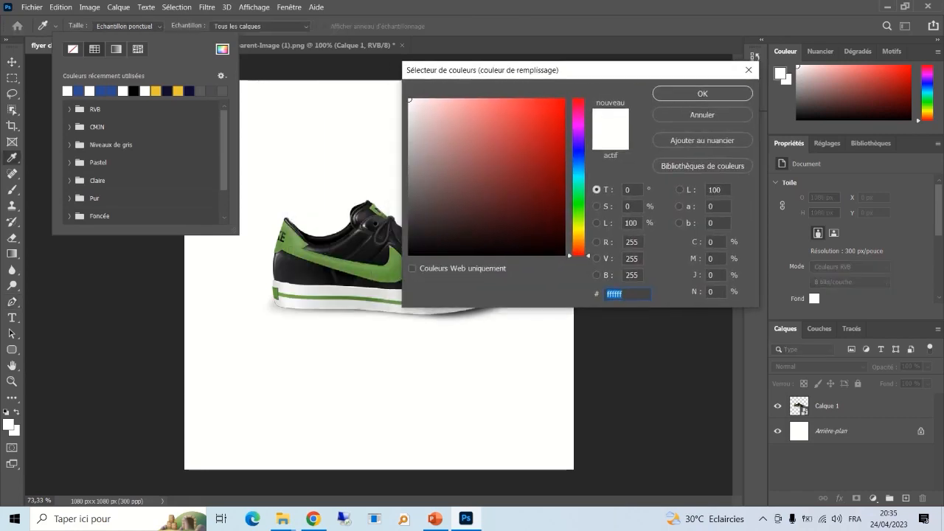
{"action": "left_click", "coordinate": [383, 271]}
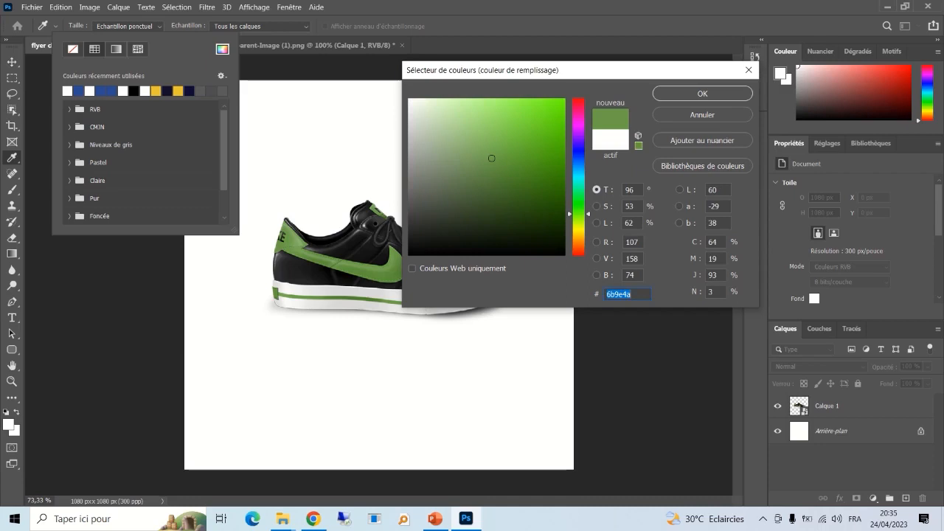
{"action": "left_click", "coordinate": [703, 93]}
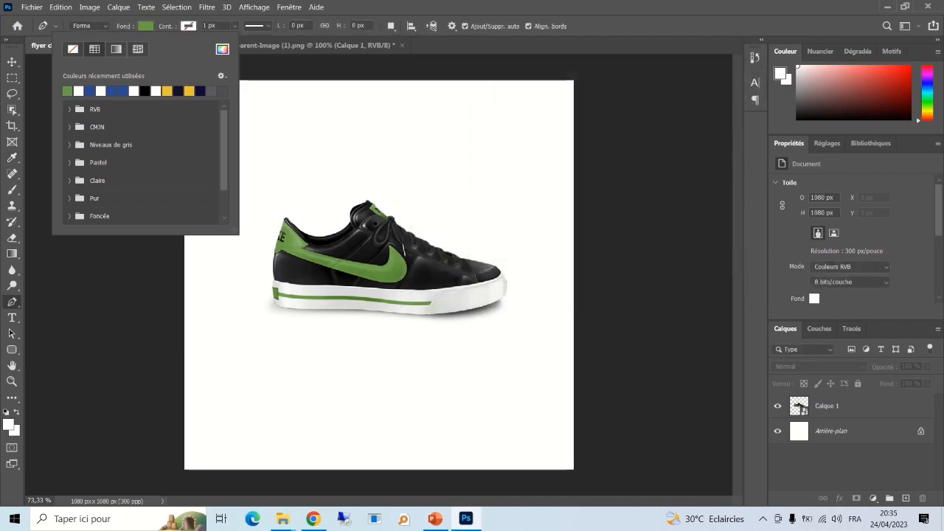
- Draw the green Forme 1 band across the flyer's bottom with an arched top, then nudge it into place
{"action": "left_click", "coordinate": [188, 26]}
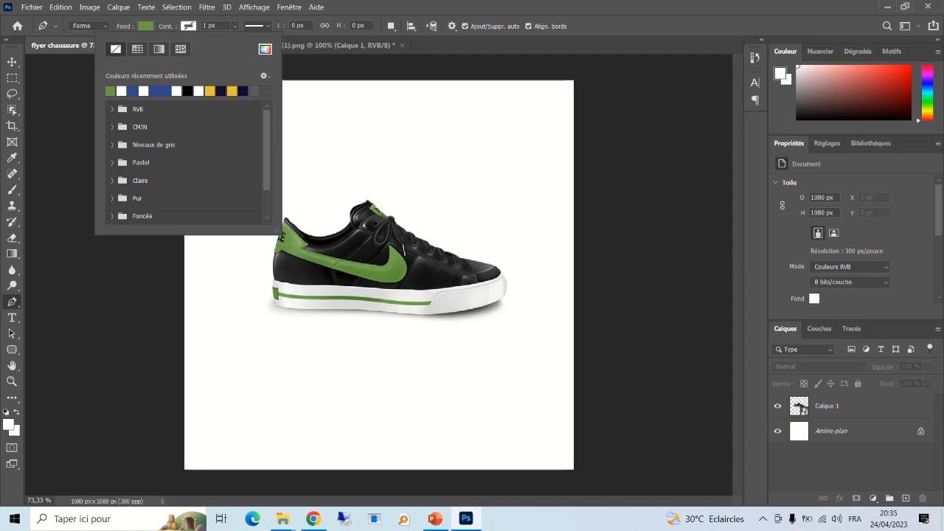
{"action": "left_click", "coordinate": [179, 366]}
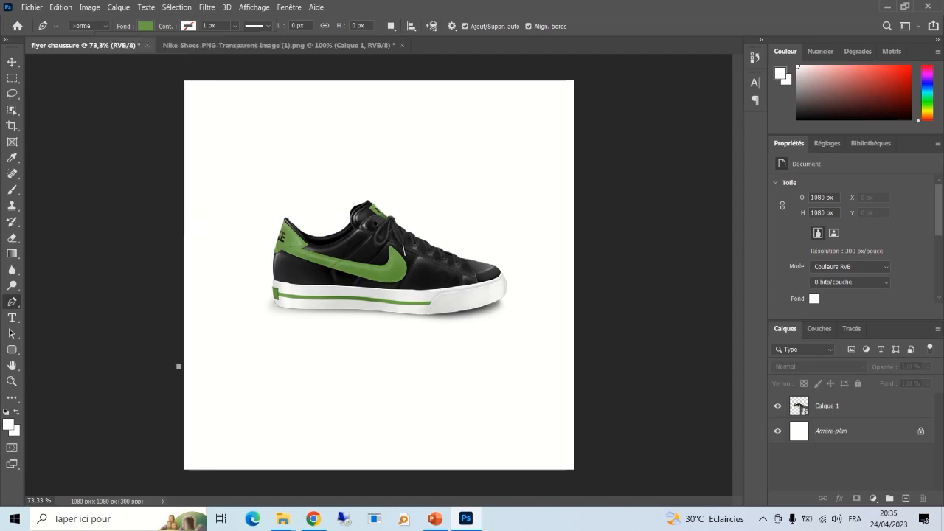
{"action": "left_click_drag", "start_coordinate": [586, 357], "coordinate": [807, 415]}
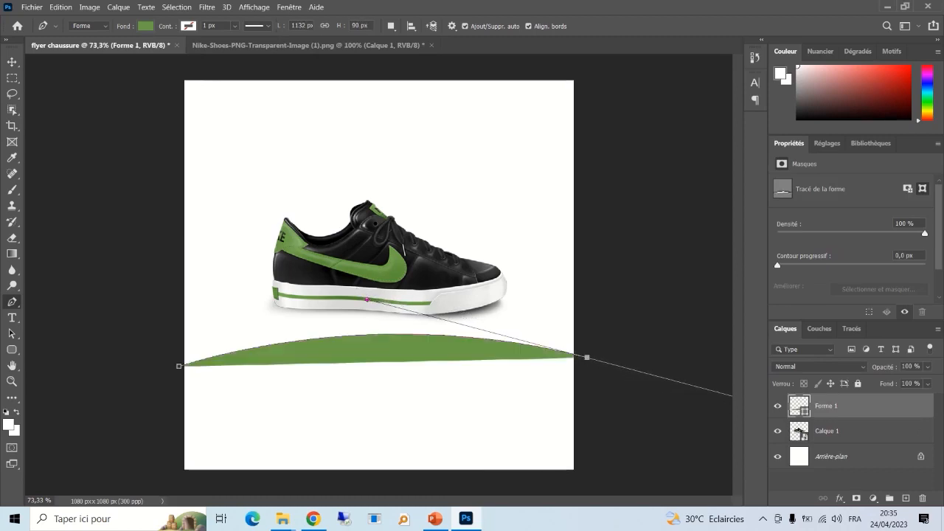
{"action": "left_click", "coordinate": [600, 479]}
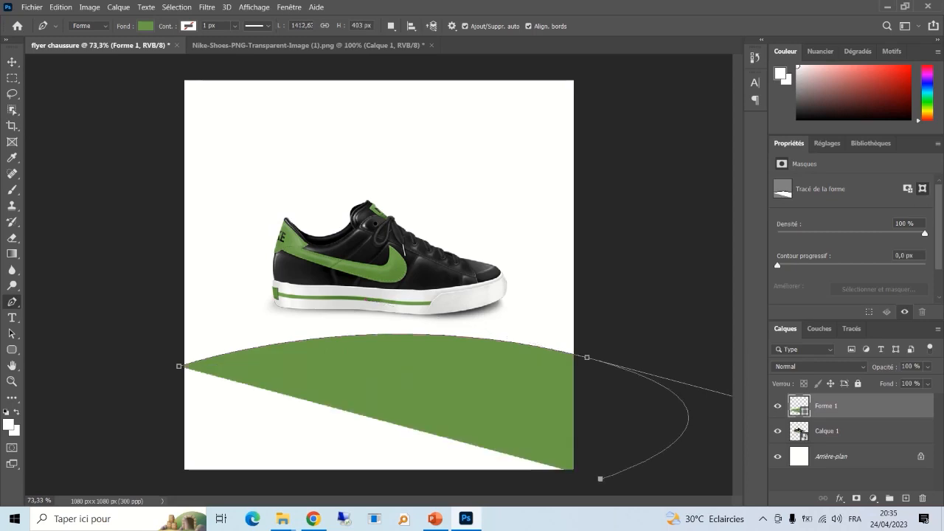
{"action": "left_click", "coordinate": [169, 484]}
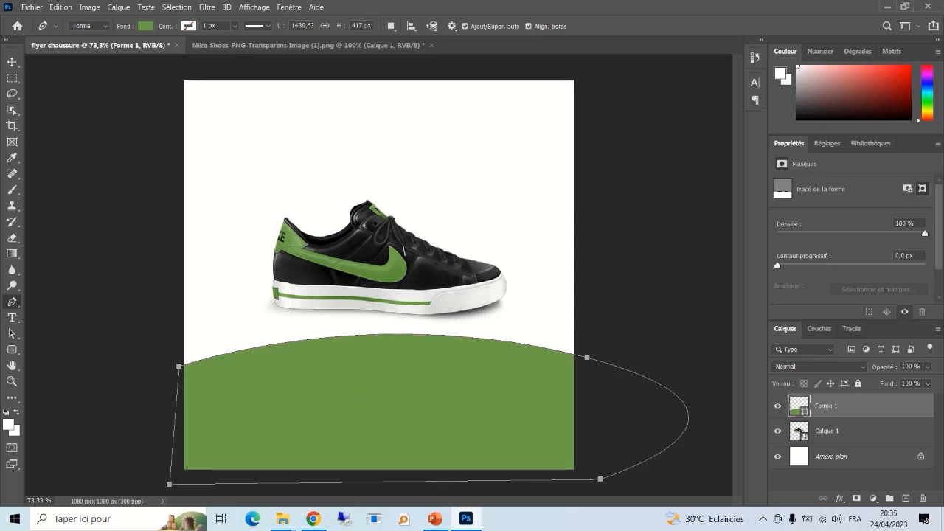
{"action": "left_click", "coordinate": [12, 62]}
{"action": "left_click_drag", "start_coordinate": [411, 386], "coordinate": [414, 394]}
{"action": "left_click", "coordinate": [643, 243]}
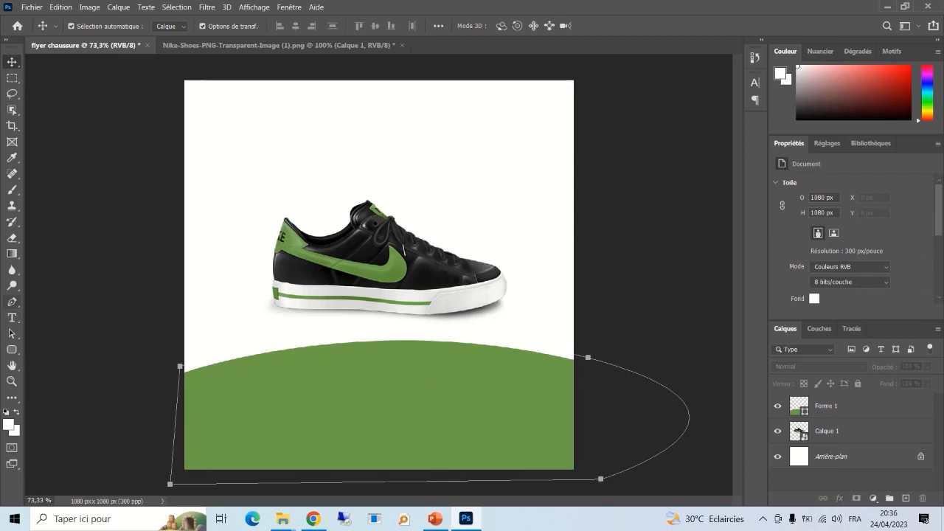
{"action": "left_click", "coordinate": [12, 302]}
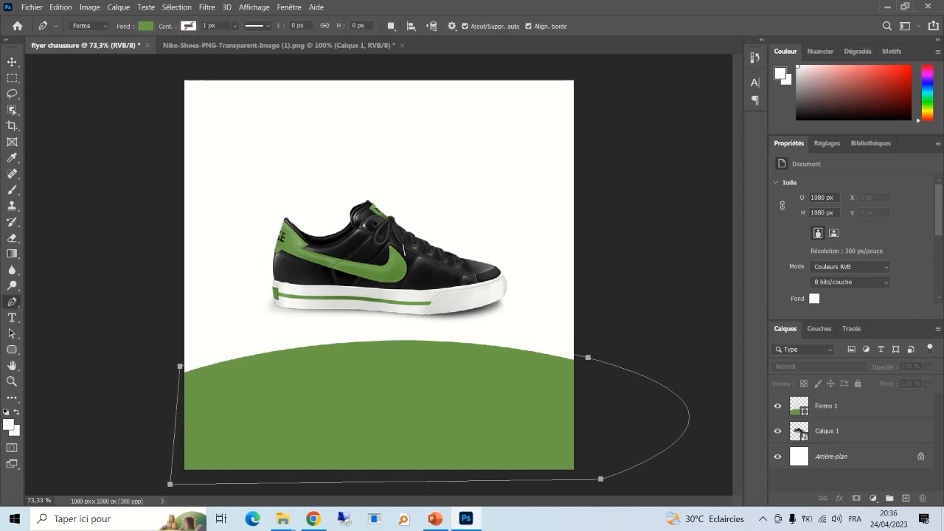
- Pen-draw a closed green shape over the top with a curved lower edge
{"action": "left_click", "coordinate": [179, 224]}
{"action": "left_click_drag", "start_coordinate": [587, 217], "coordinate": [815, 321]}
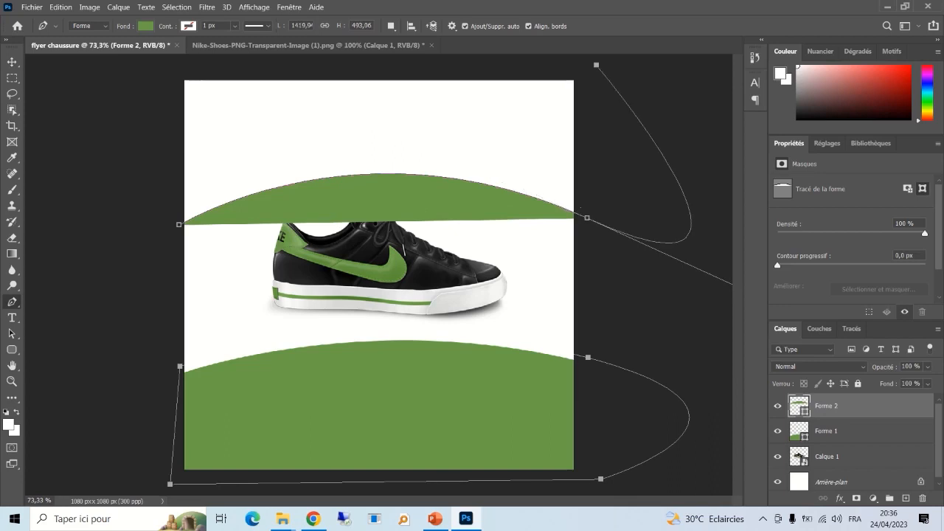
{"action": "left_click", "coordinate": [596, 65]}
{"action": "left_click", "coordinate": [168, 64]}
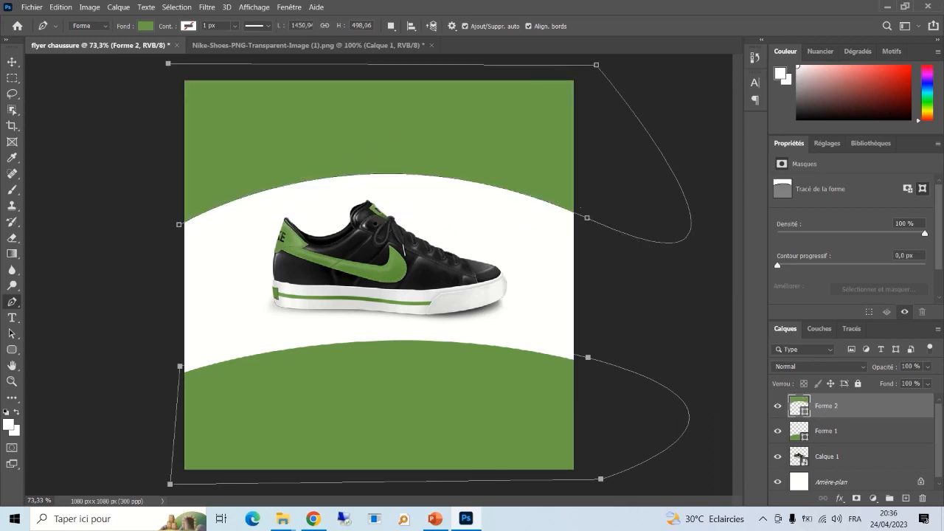
{"action": "left_click", "coordinate": [179, 225]}
- Reposition the shoe and bands, rotating the bottom band about -4.55°
{"action": "key", "text": "v"}
{"action": "left_click_drag", "start_coordinate": [406, 273], "coordinate": [416, 273]}
{"action": "left_click_drag", "start_coordinate": [525, 153], "coordinate": [510, 154]}
{"action": "left_click_drag", "start_coordinate": [518, 386], "coordinate": [518, 387]}
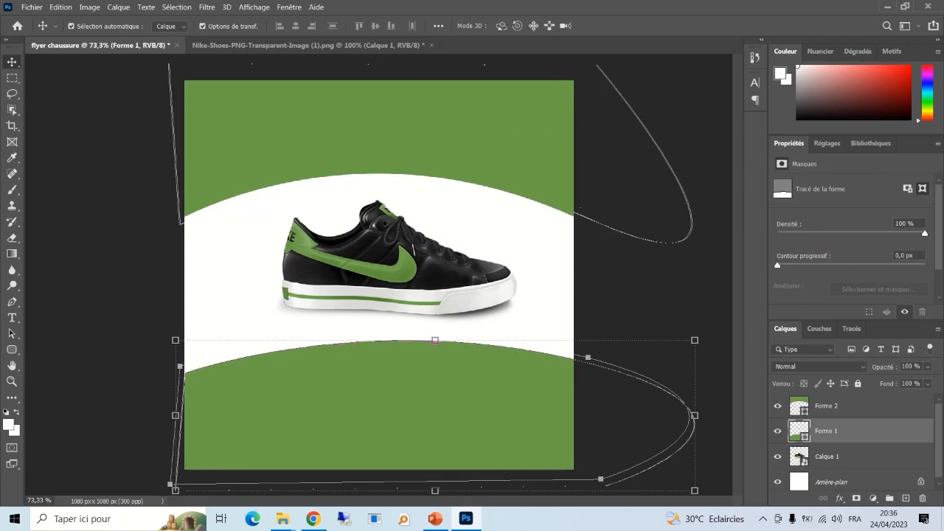
{"action": "left_click_drag", "start_coordinate": [710, 330], "coordinate": [704, 307]}
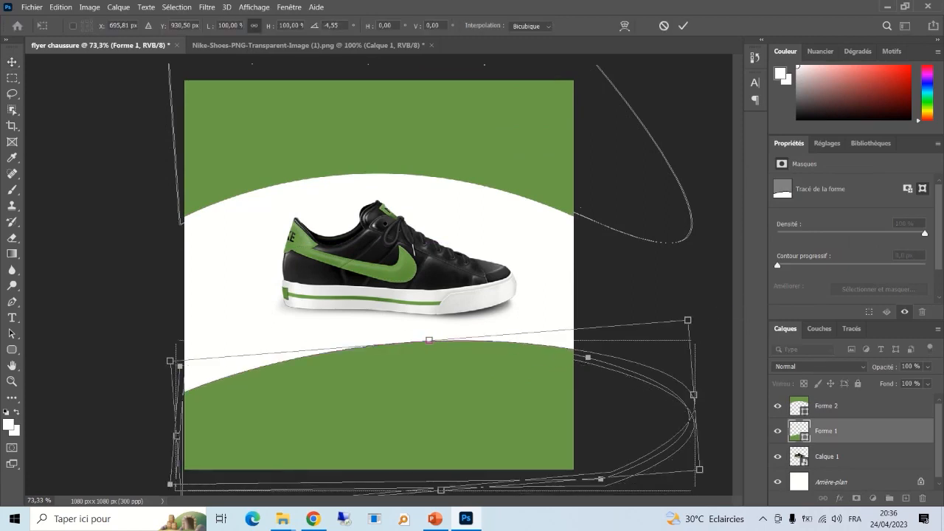
{"action": "left_click", "coordinate": [683, 26]}
{"action": "left_click", "coordinate": [655, 131]}
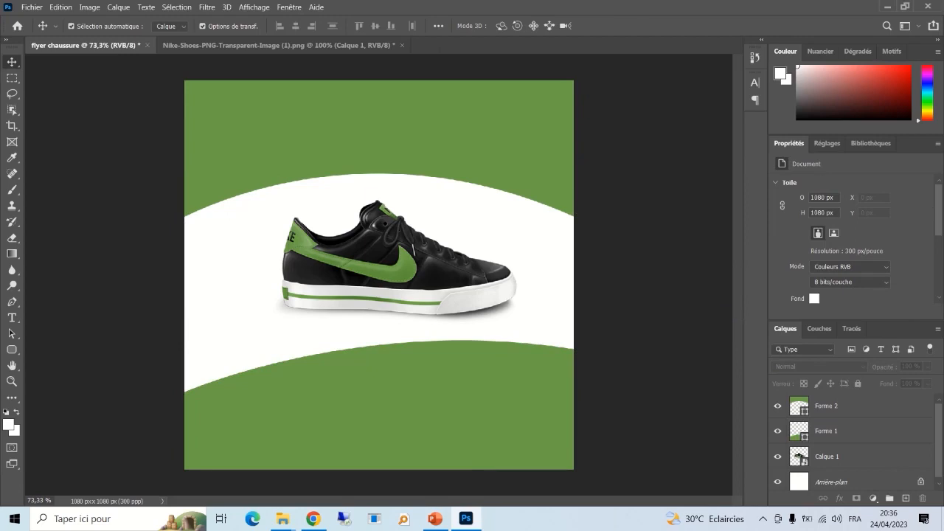
{"action": "left_click_drag", "start_coordinate": [421, 255], "coordinate": [418, 248]}
- Scale the shoe down to 28.5% (603 × 307 px) and move it up-left between the bands
{"action": "left_click_drag", "start_coordinate": [512, 193], "coordinate": [514, 193]}
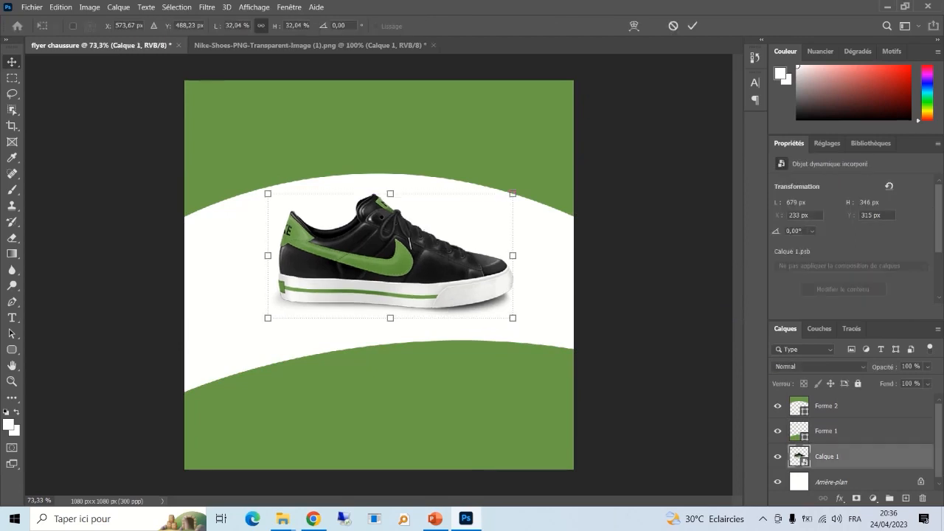
{"action": "left_click_drag", "start_coordinate": [268, 193], "coordinate": [295, 207]}
{"action": "left_click_drag", "start_coordinate": [422, 251], "coordinate": [401, 241]}
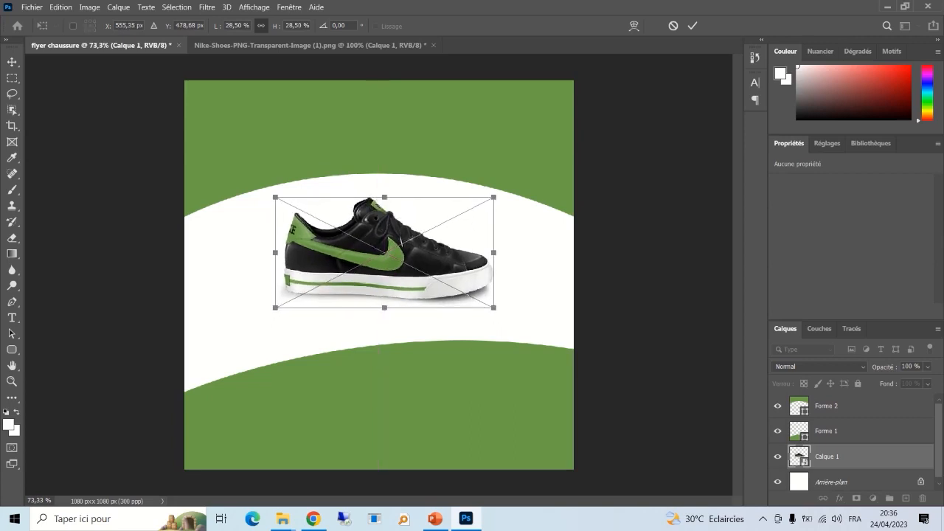
{"action": "left_click", "coordinate": [693, 26]}
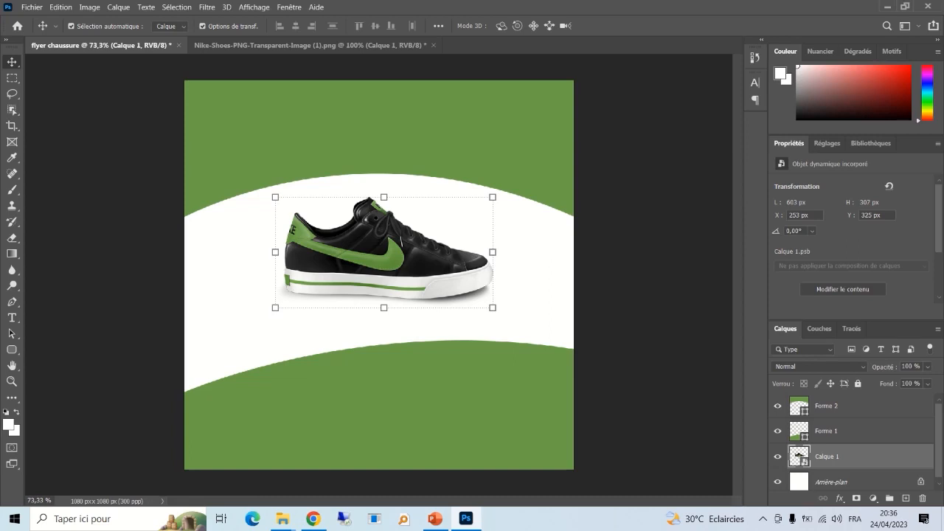
- Duplicate the shoe layer as Calque 1 copie
{"action": "right_click", "coordinate": [866, 457]}
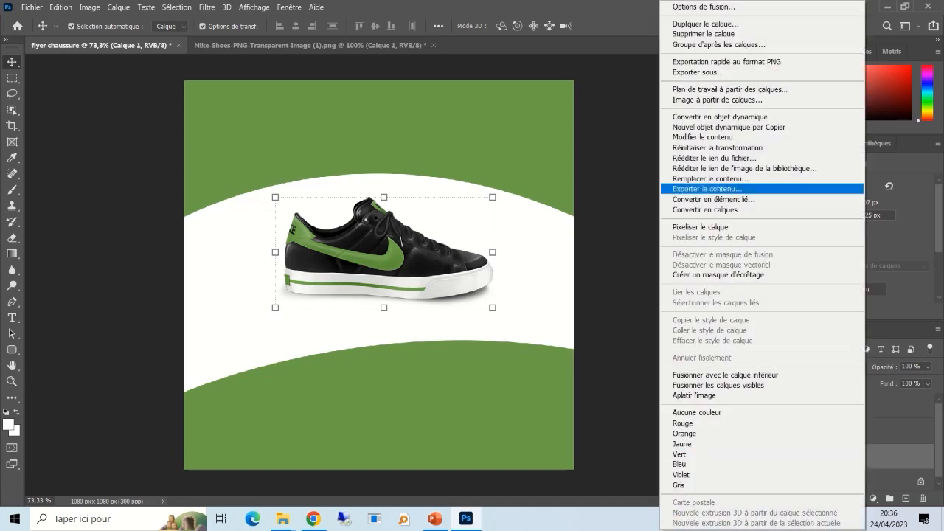
{"action": "left_click", "coordinate": [705, 24]}
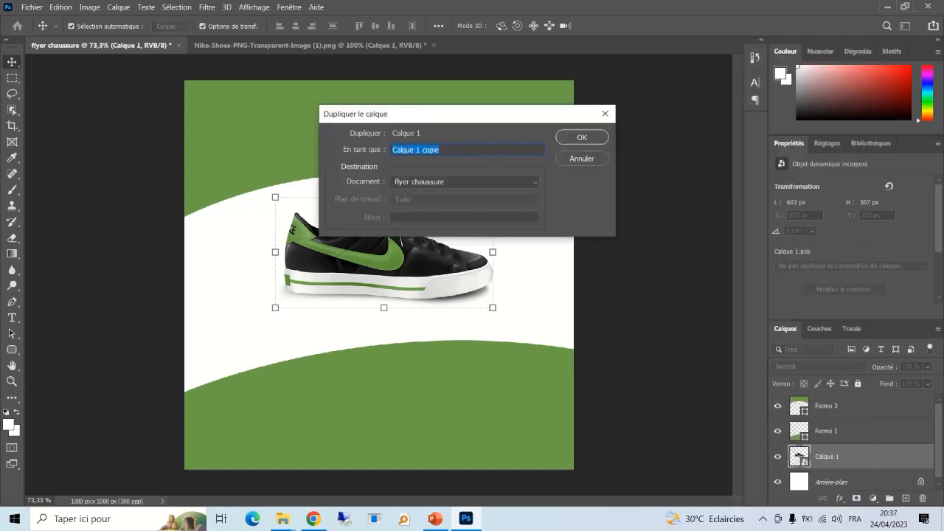
{"action": "key", "text": "Return"}
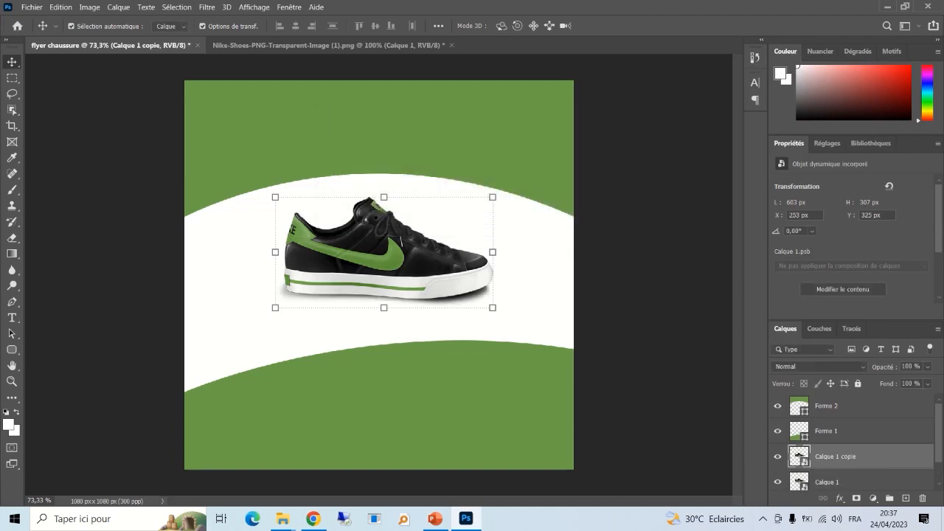
- Flip the copy vertically and drag it straight down below the shoe
{"action": "left_click", "coordinate": [60, 7]}
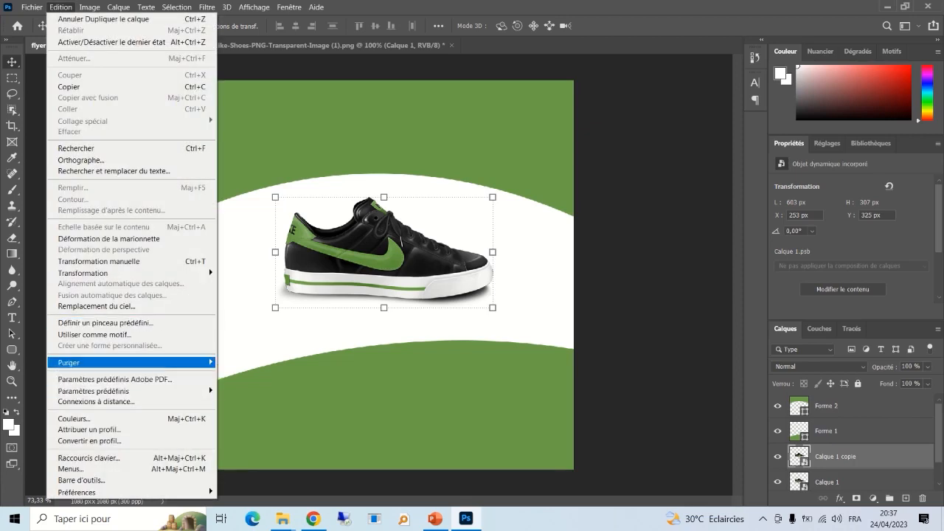
{"action": "mouse_move", "coordinate": [83, 273]}
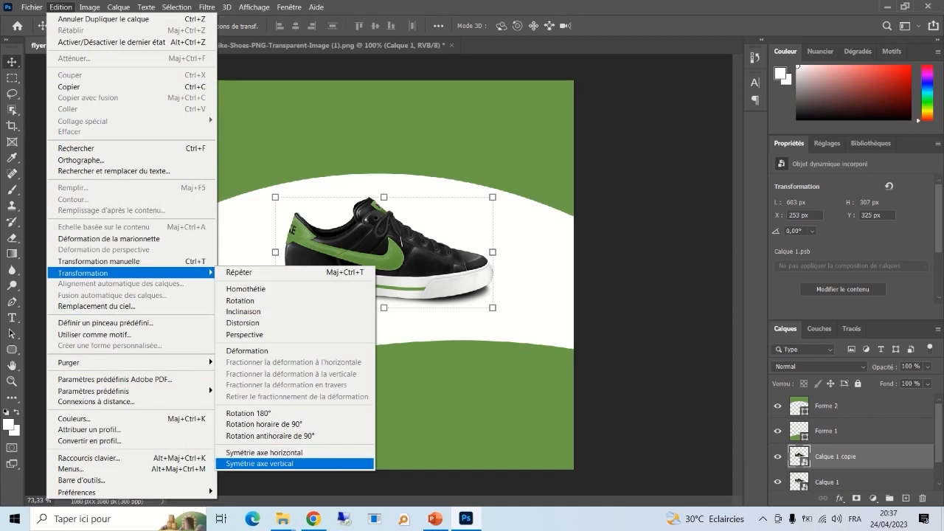
{"action": "left_click", "coordinate": [260, 463]}
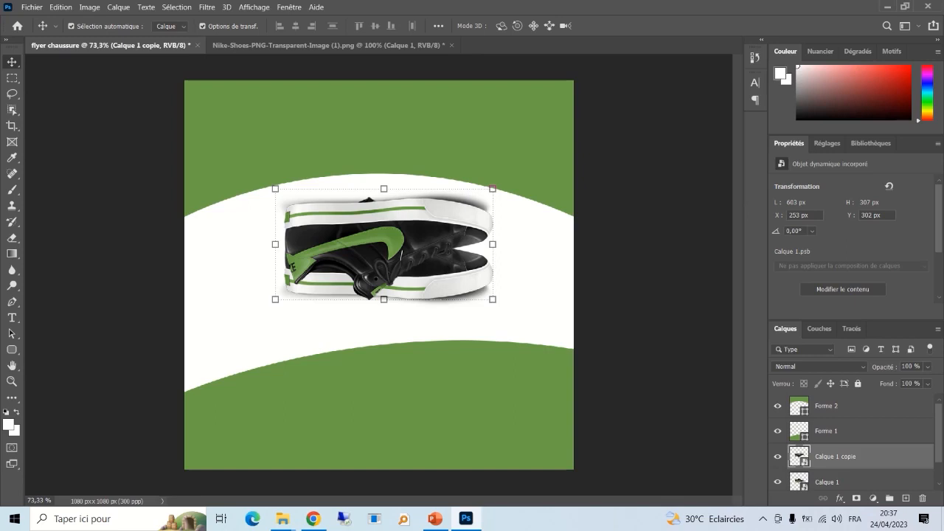
{"action": "key", "text": "Down"}
{"action": "left_click_drag", "start_coordinate": [387, 157], "coordinate": [388, 284]}
- Move the reflection layer above the bottom green band in the layer stack
{"action": "left_click", "coordinate": [640, 298]}
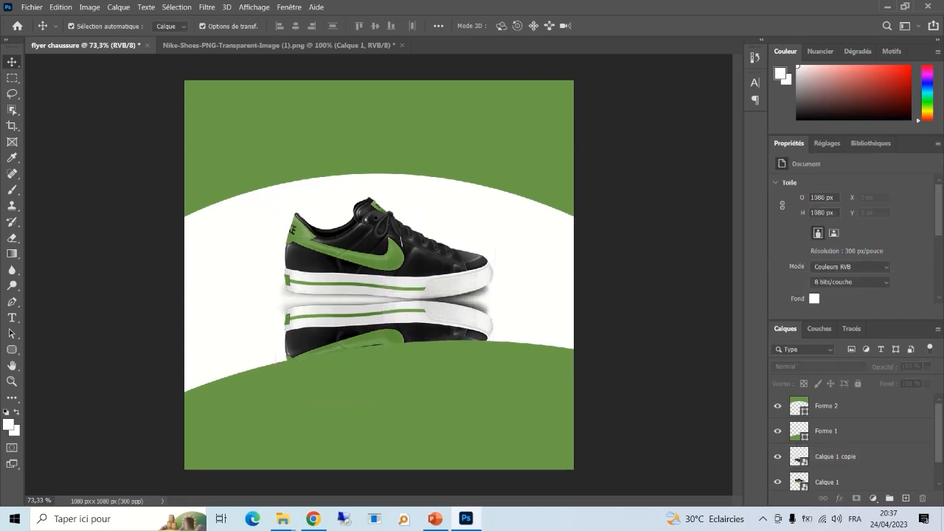
{"action": "left_click", "coordinate": [388, 321]}
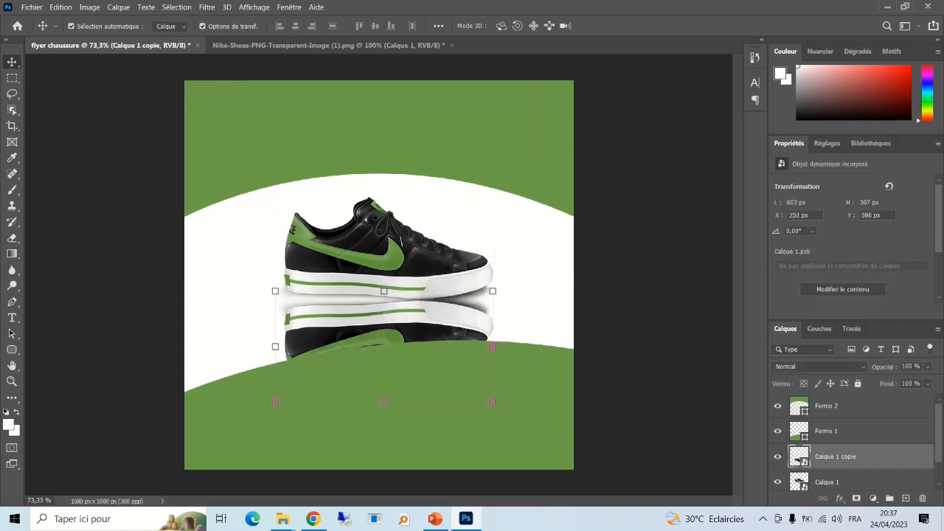
{"action": "left_click", "coordinate": [398, 402]}
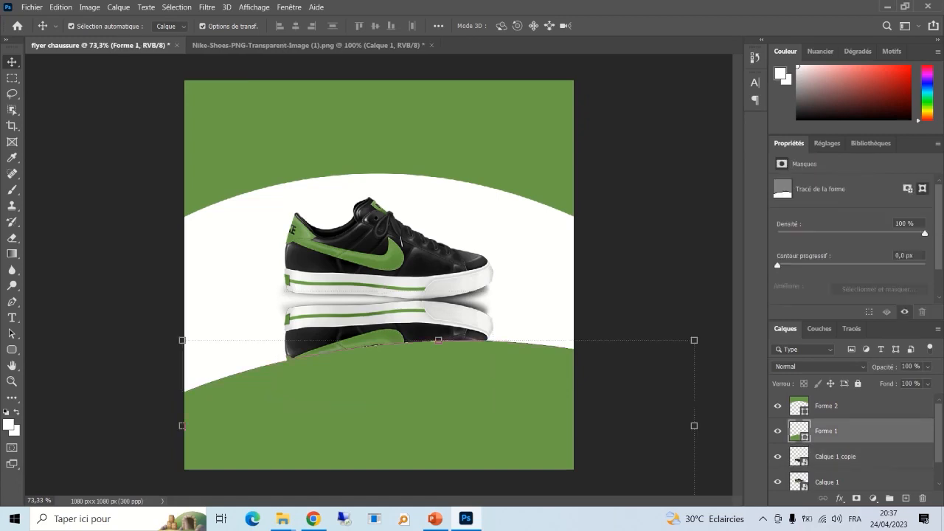
{"action": "left_click", "coordinate": [388, 323]}
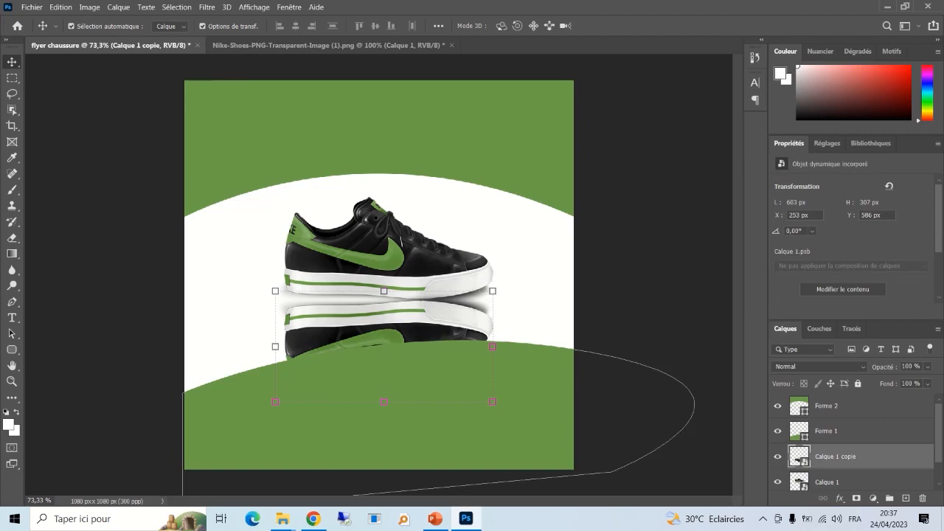
{"action": "left_click_drag", "start_coordinate": [833, 457], "coordinate": [834, 418]}
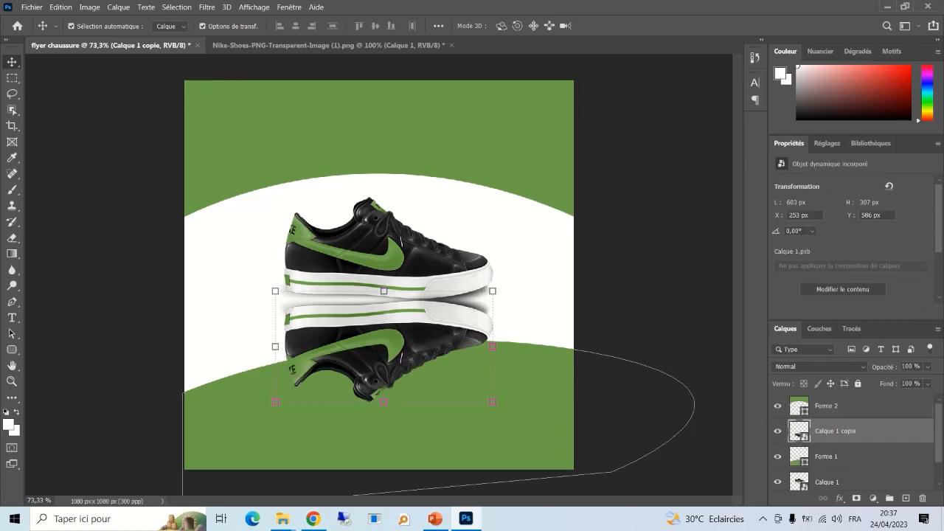
- Rotate the reflection about 4.6° clockwise, align it under the sole, and commit
{"action": "left_click", "coordinate": [644, 251]}
{"action": "left_click", "coordinate": [836, 430]}
{"action": "left_click_drag", "start_coordinate": [507, 251], "coordinate": [519, 264]}
{"action": "left_click_drag", "start_coordinate": [436, 309], "coordinate": [427, 304]}
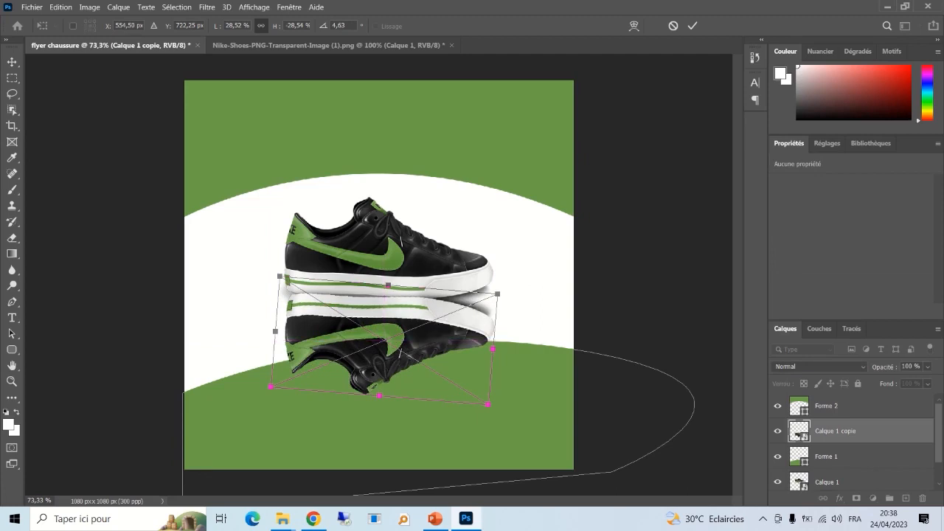
{"action": "key", "text": "Down"}
{"action": "key", "text": "Down"}
{"action": "key", "text": "Down"}
{"action": "key", "text": "Down"}
{"action": "key", "text": "Down"}
{"action": "key", "text": "Down"}
{"action": "key", "text": "Down"}
{"action": "key", "text": "Down"}
{"action": "key", "text": "Down"}
{"action": "key", "text": "Down"}
{"action": "key", "text": "Down"}
{"action": "key", "text": "Down"}
{"action": "key", "text": "Down"}
{"action": "key", "text": "Down"}
{"action": "key", "text": "Down"}
{"action": "key", "text": "Up"}
{"action": "key", "text": "Up"}
{"action": "key", "text": "Up"}
{"action": "key", "text": "Up"}
{"action": "key", "text": "Up"}
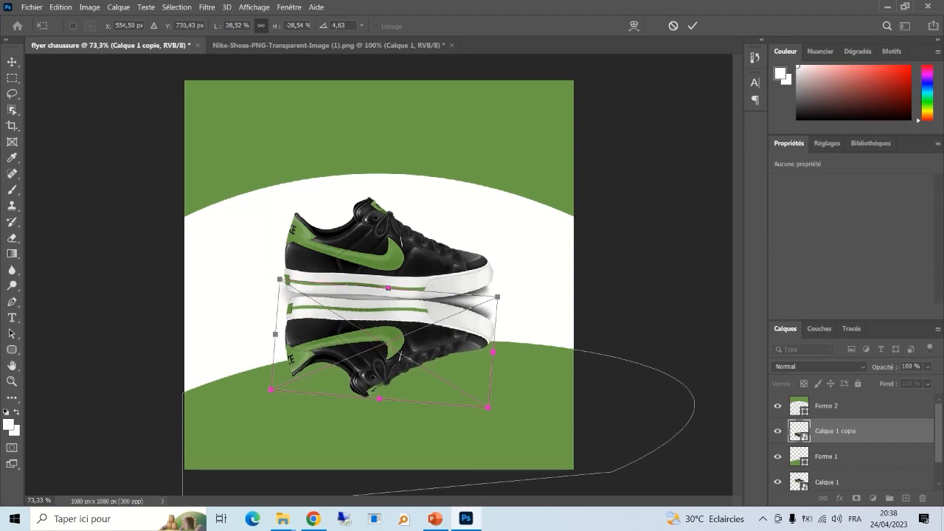
{"action": "left_click", "coordinate": [693, 26]}
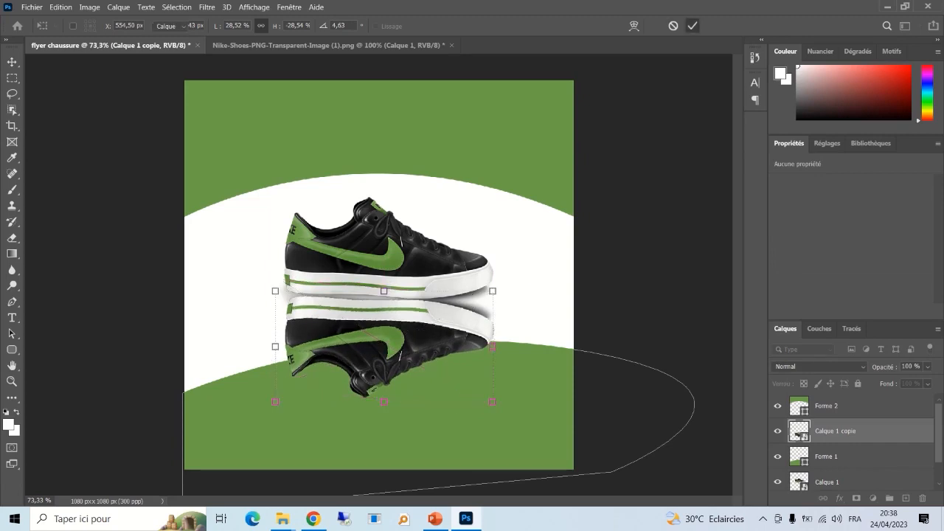
{"action": "left_click", "coordinate": [653, 190]}
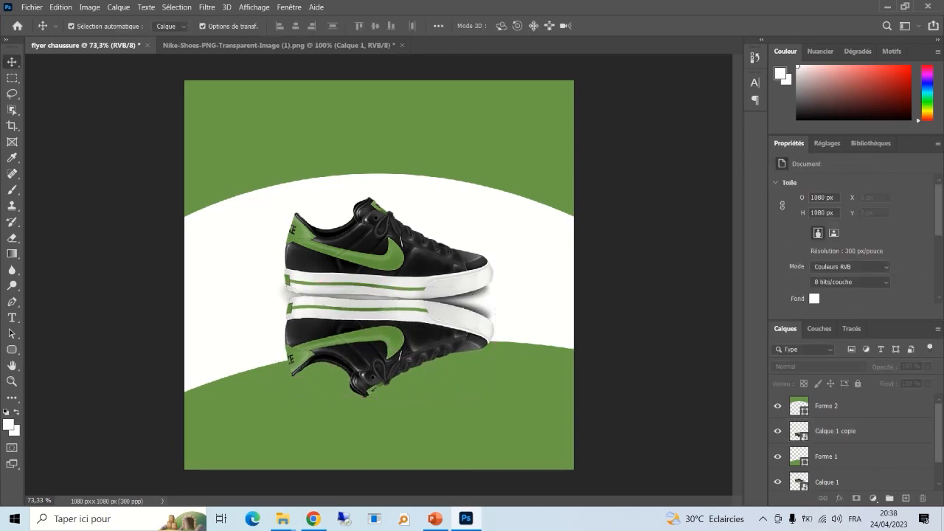
- Add a layer mask to the reflection and brush out its lower part in black
{"action": "left_click", "coordinate": [369, 339]}
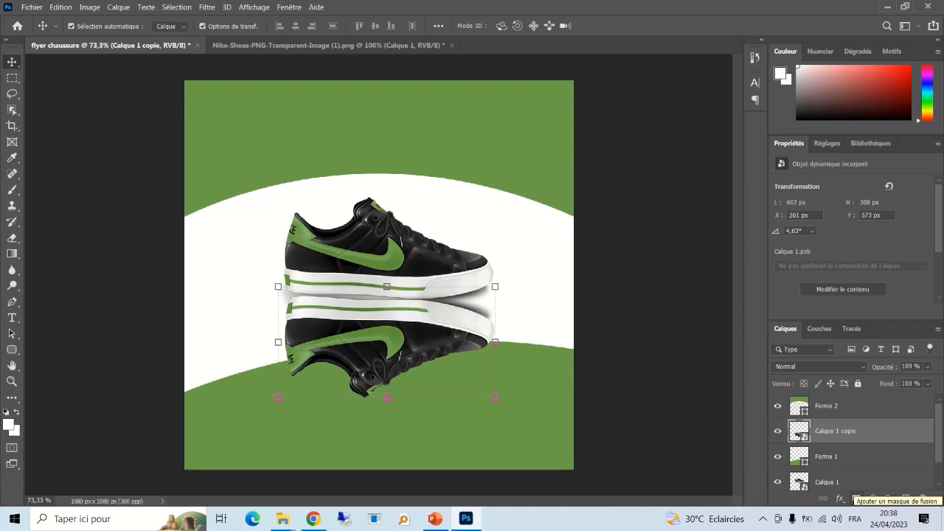
{"action": "left_click", "coordinate": [857, 498]}
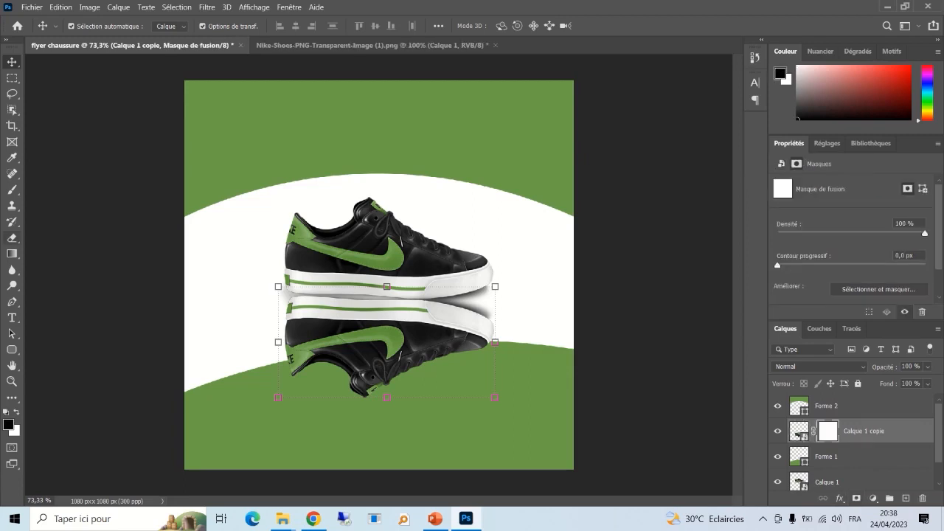
{"action": "left_click", "coordinate": [12, 189]}
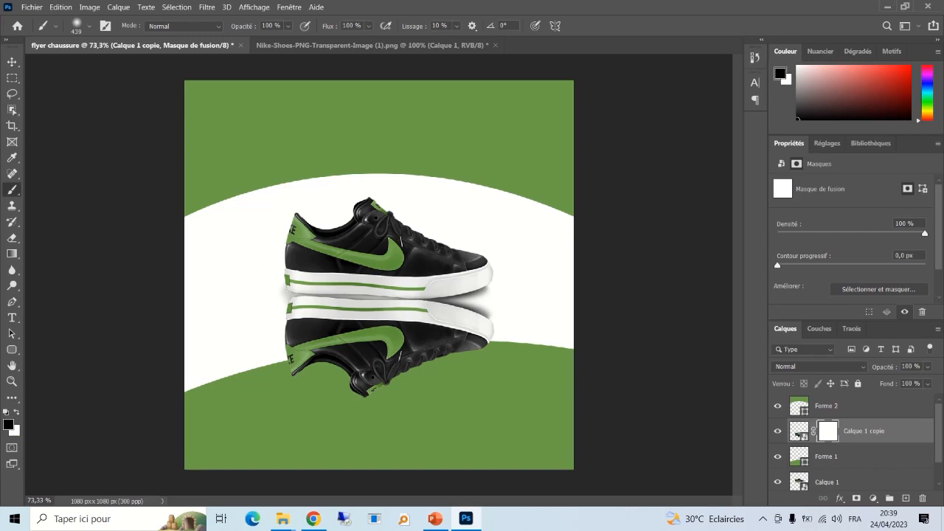
{"action": "mouse_move", "coordinate": [459, 428]}
{"action": "left_mouse_down"}
{"action": "mouse_move", "coordinate": [341, 417]}
{"action": "mouse_move", "coordinate": [473, 392]}
{"action": "mouse_move", "coordinate": [310, 415]}
{"action": "mouse_move", "coordinate": [406, 397]}
{"action": "mouse_move", "coordinate": [314, 400]}
{"action": "mouse_move", "coordinate": [461, 388]}
{"action": "mouse_move", "coordinate": [317, 402]}
{"action": "mouse_move", "coordinate": [451, 398]}
{"action": "left_mouse_up"}
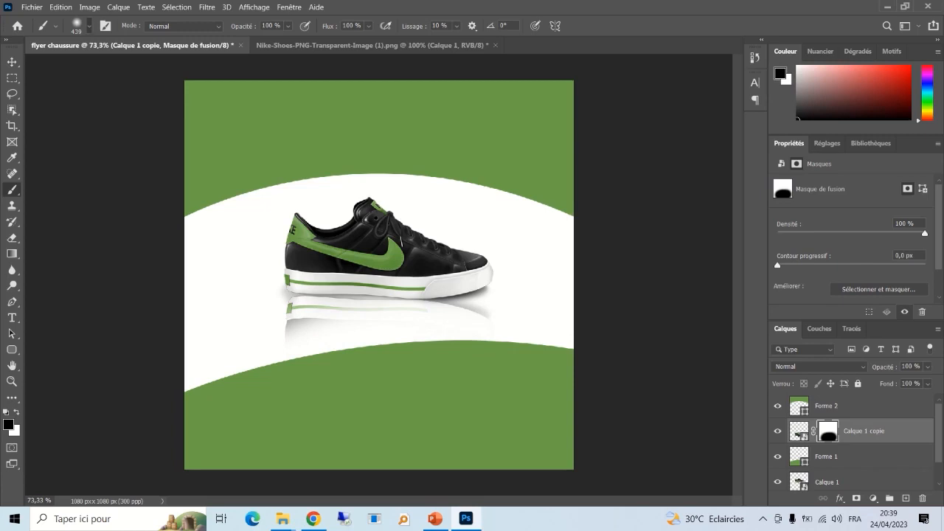
- Set the brush to about 381 px and fade the reflection's left and right ends
{"action": "left_click", "coordinate": [89, 26]}
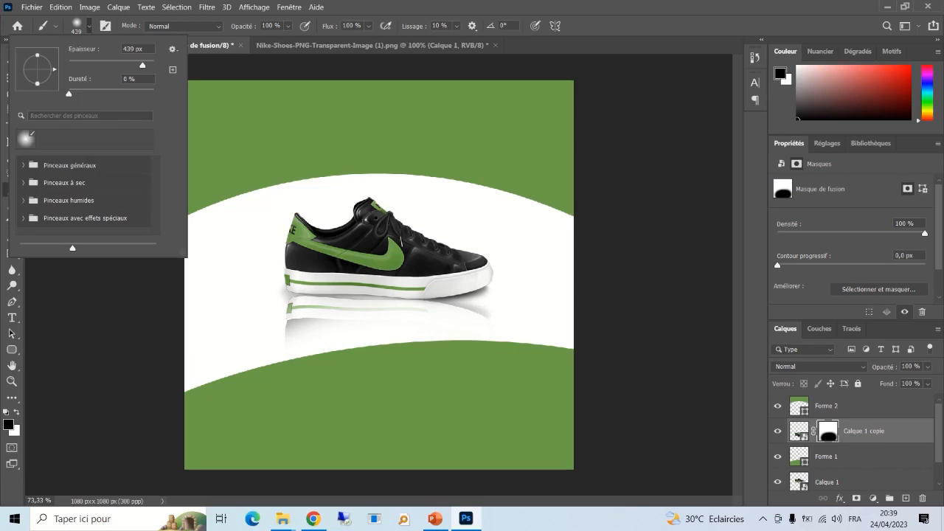
{"action": "left_click_drag", "start_coordinate": [142, 65], "coordinate": [82, 66]}
{"action": "left_click_drag", "start_coordinate": [82, 66], "coordinate": [142, 65]}
{"action": "key", "text": "Return"}
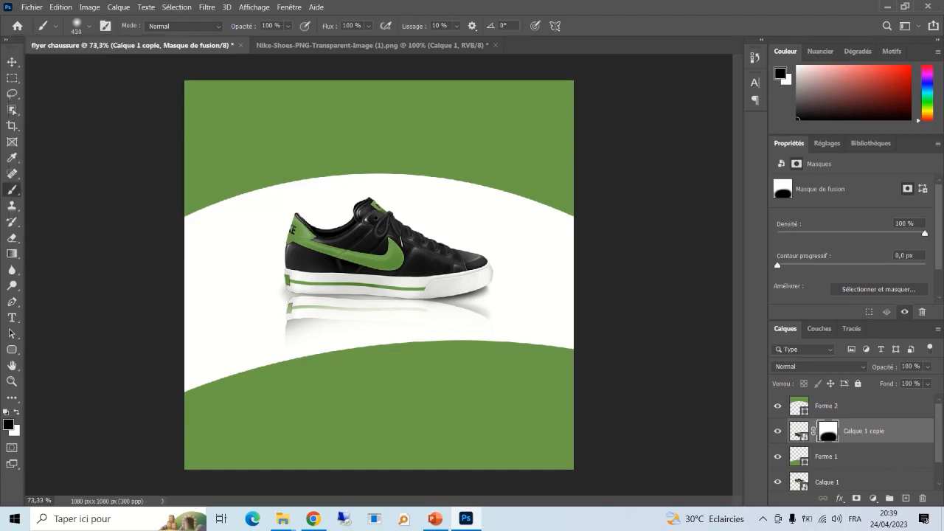
{"action": "left_click_drag", "start_coordinate": [258, 380], "coordinate": [288, 368]}
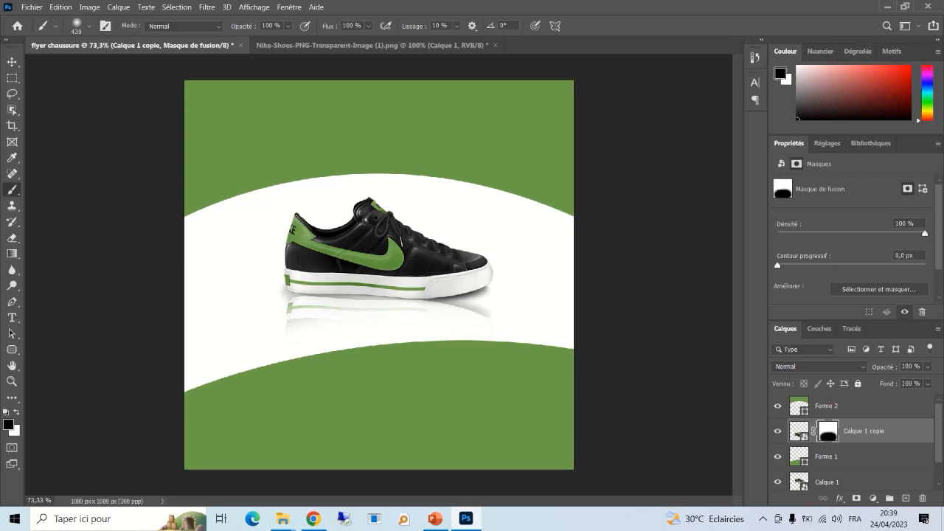
{"action": "left_click", "coordinate": [508, 375]}
- Paint the mask in black and white to fade the reflection's right and left ends
{"action": "left_click", "coordinate": [499, 371]}
{"action": "left_click", "coordinate": [489, 369]}
{"action": "key", "text": "x"}
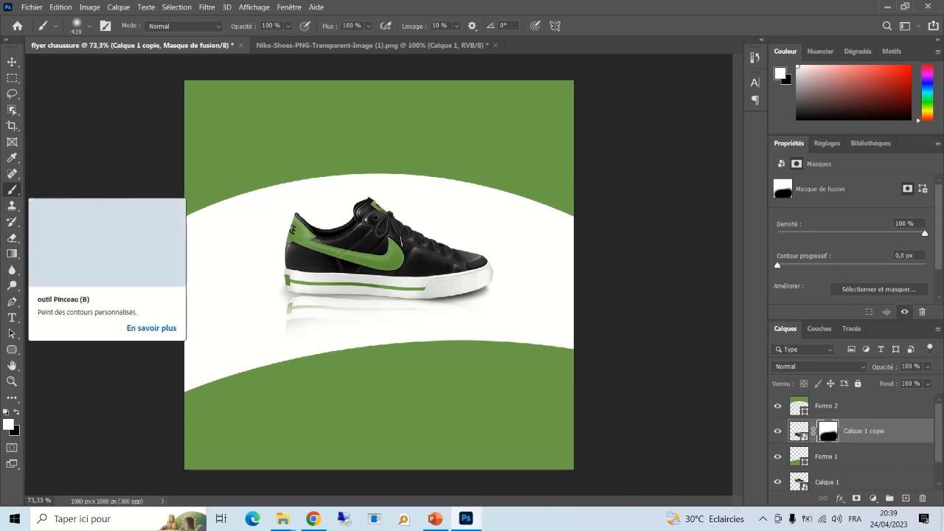
{"action": "mouse_move", "coordinate": [375, 387]}
{"action": "left_mouse_down"}
{"action": "mouse_move", "coordinate": [388, 379]}
{"action": "mouse_move", "coordinate": [369, 355]}
{"action": "mouse_move", "coordinate": [458, 329]}
{"action": "mouse_move", "coordinate": [324, 332]}
{"action": "left_mouse_up"}
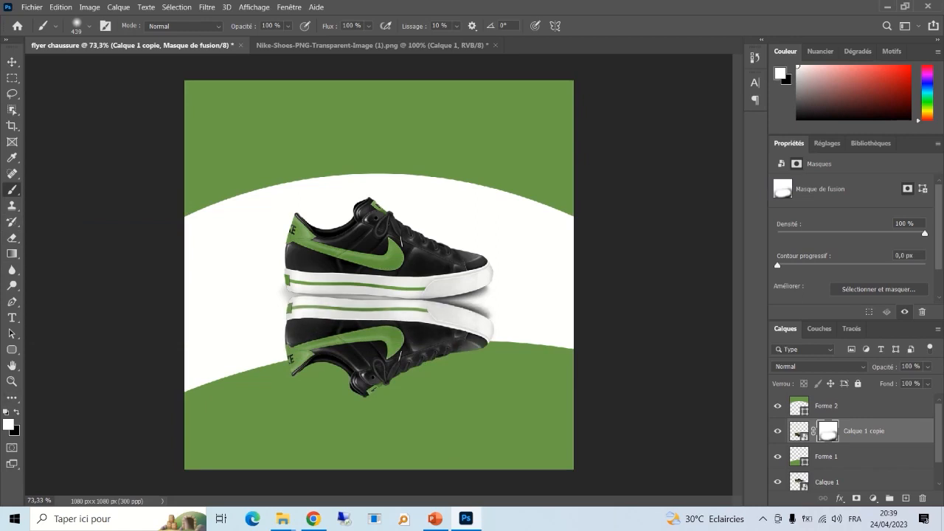
{"action": "key", "text": "x"}
{"action": "key", "text": "x"}
{"action": "key", "text": "x"}
{"action": "key", "text": "x"}
{"action": "key", "text": "x"}
{"action": "key", "text": "x"}
{"action": "key", "text": "x"}
{"action": "key", "text": "x"}
{"action": "key", "text": "x"}
{"action": "mouse_move", "coordinate": [466, 390]}
{"action": "left_mouse_down"}
{"action": "mouse_move", "coordinate": [341, 394]}
{"action": "mouse_move", "coordinate": [448, 384]}
{"action": "mouse_move", "coordinate": [330, 384]}
{"action": "mouse_move", "coordinate": [442, 385]}
{"action": "left_mouse_up"}
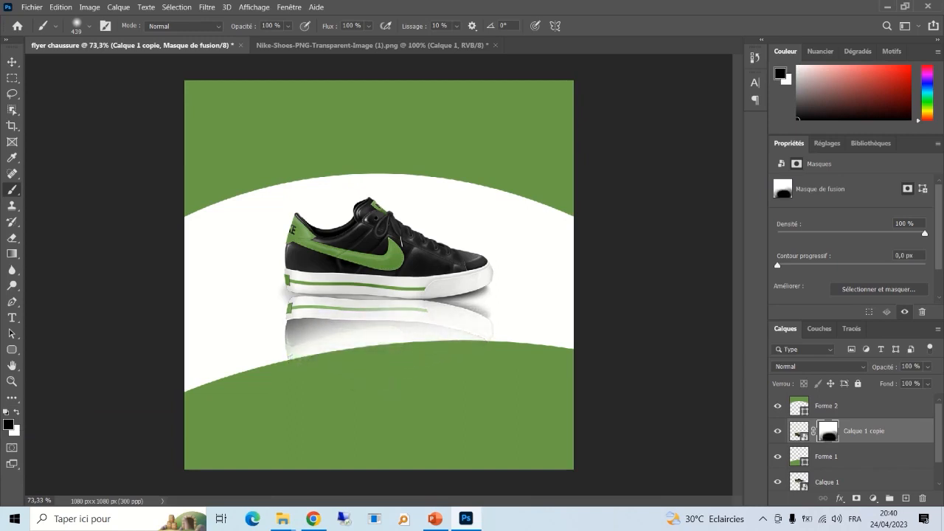
{"action": "mouse_move", "coordinate": [365, 387]}
{"action": "left_mouse_down"}
{"action": "mouse_move", "coordinate": [315, 389]}
{"action": "mouse_move", "coordinate": [290, 377]}
{"action": "mouse_move", "coordinate": [353, 387]}
{"action": "left_mouse_up"}
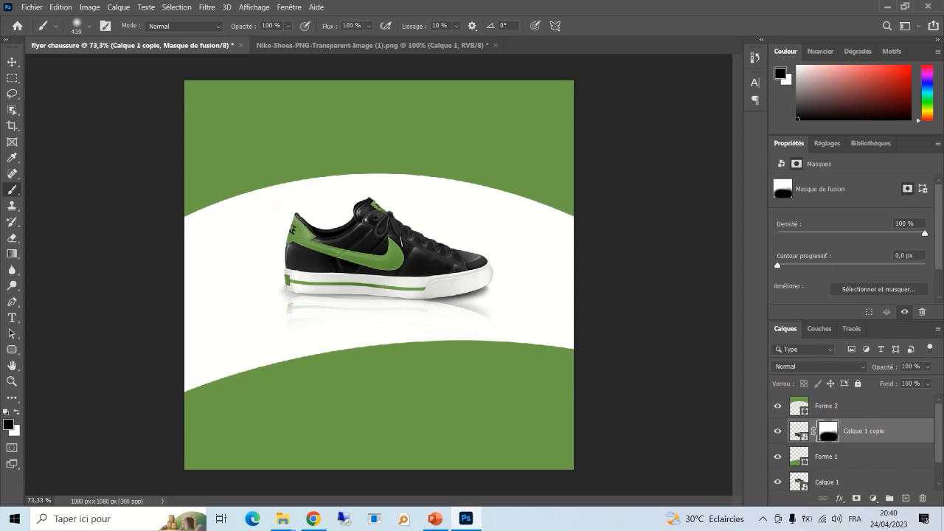
- Refine the mask, restoring the reflection under the sole and fading its lower part
{"action": "key", "text": "x"}
{"action": "mouse_move", "coordinate": [402, 363]}
{"action": "left_mouse_down"}
{"action": "mouse_move", "coordinate": [383, 354]}
{"action": "mouse_move", "coordinate": [411, 333]}
{"action": "mouse_move", "coordinate": [332, 332]}
{"action": "left_mouse_up"}
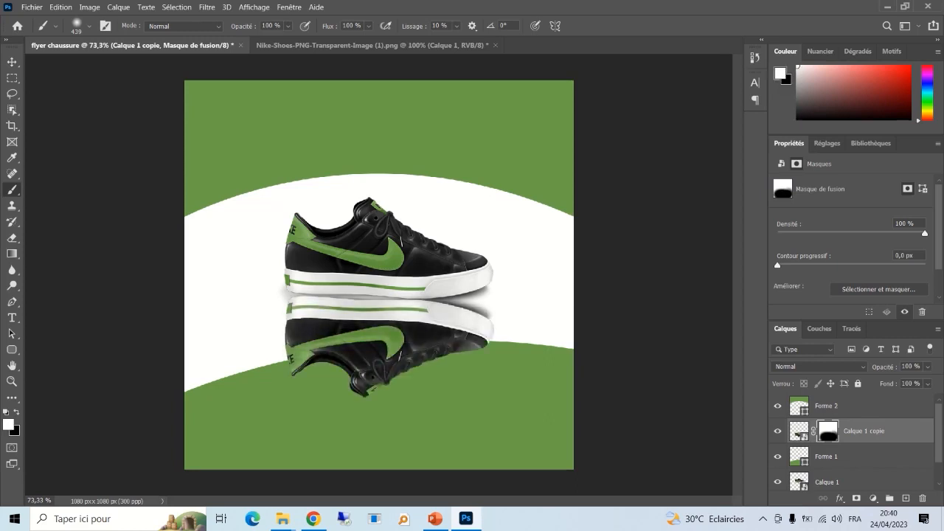
{"action": "key", "text": "x"}
{"action": "mouse_move", "coordinate": [464, 383]}
{"action": "left_mouse_down"}
{"action": "mouse_move", "coordinate": [317, 377]}
{"action": "mouse_move", "coordinate": [490, 387]}
{"action": "mouse_move", "coordinate": [307, 373]}
{"action": "mouse_move", "coordinate": [376, 381]}
{"action": "mouse_move", "coordinate": [306, 375]}
{"action": "mouse_move", "coordinate": [496, 375]}
{"action": "mouse_move", "coordinate": [487, 372]}
{"action": "left_mouse_up"}
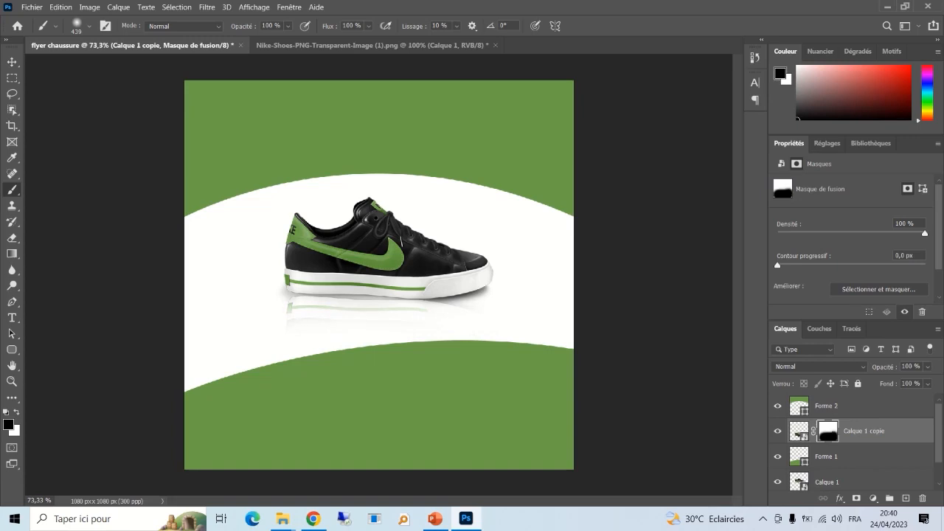
{"action": "key", "text": "x"}
{"action": "left_click_drag", "start_coordinate": [353, 298], "coordinate": [375, 296]}
{"action": "left_click", "coordinate": [377, 304]}
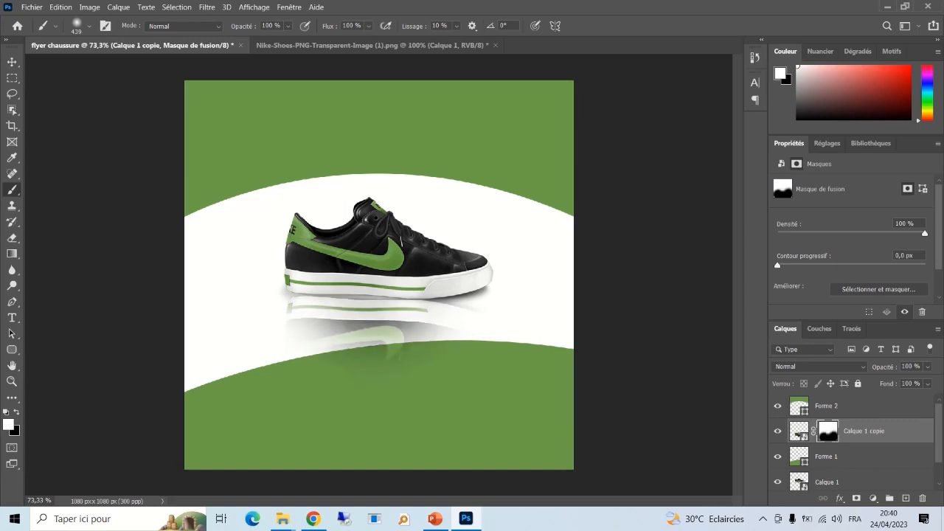
{"action": "left_click_drag", "start_coordinate": [385, 341], "coordinate": [391, 351]}
{"action": "key", "text": "x"}
{"action": "left_click", "coordinate": [401, 435]}
{"action": "mouse_move", "coordinate": [398, 431]}
{"action": "left_mouse_down"}
{"action": "mouse_move", "coordinate": [373, 407]}
{"action": "mouse_move", "coordinate": [443, 415]}
{"action": "left_mouse_up"}
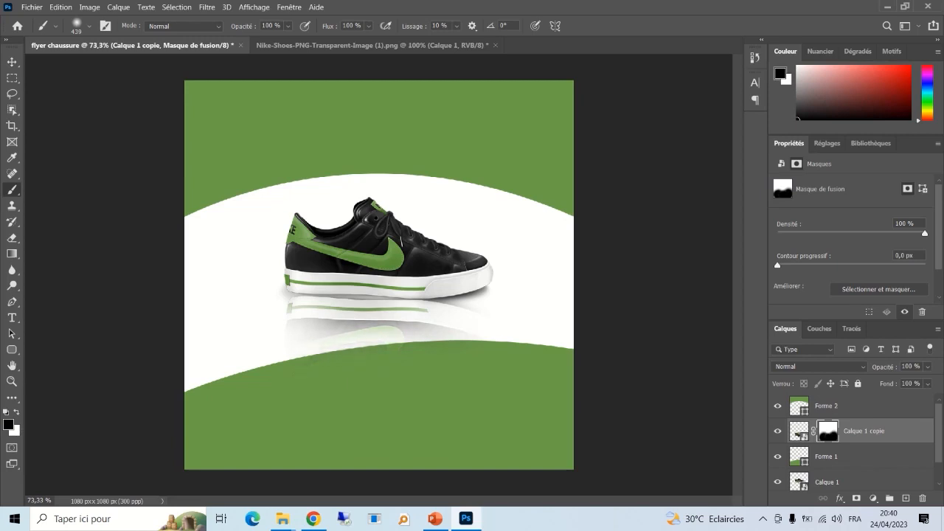
{"action": "left_click", "coordinate": [12, 318]}
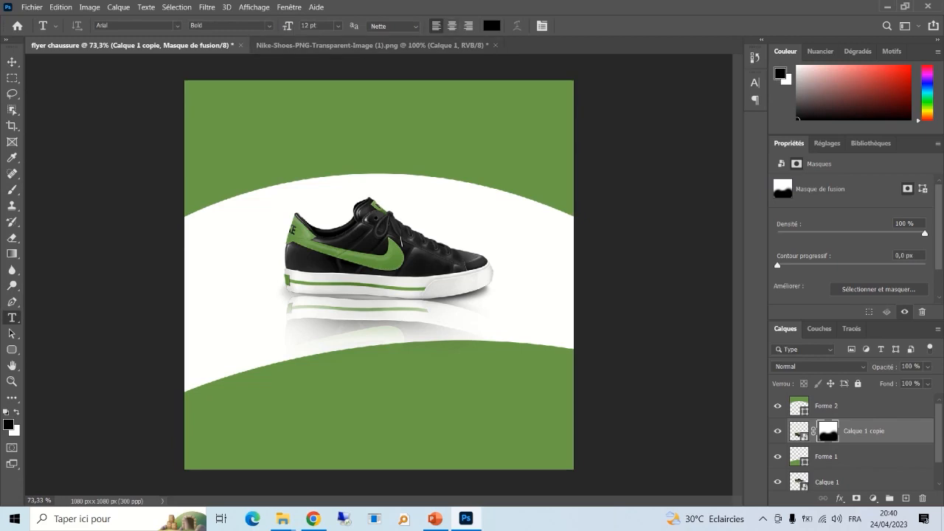
- Set the text colour to white (ffffff)
{"action": "left_click", "coordinate": [492, 26]}
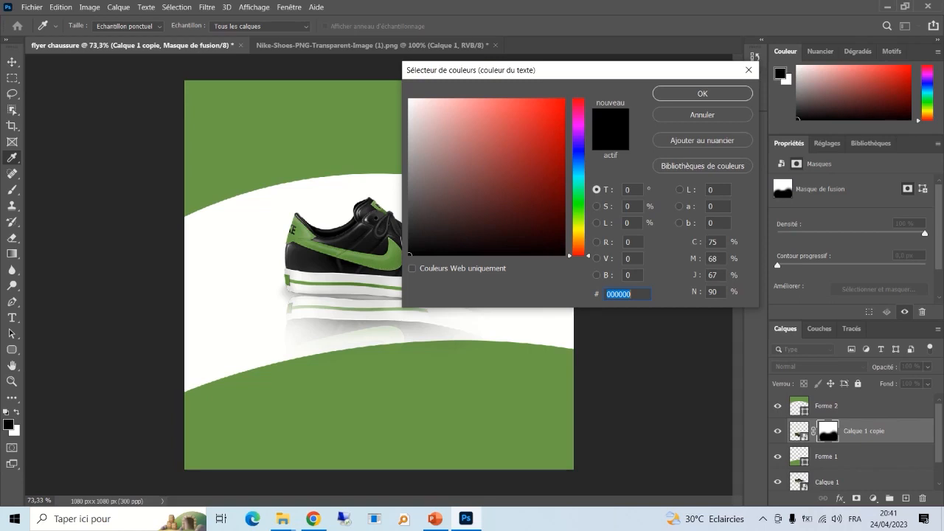
{"action": "type", "text": "ffffff"}
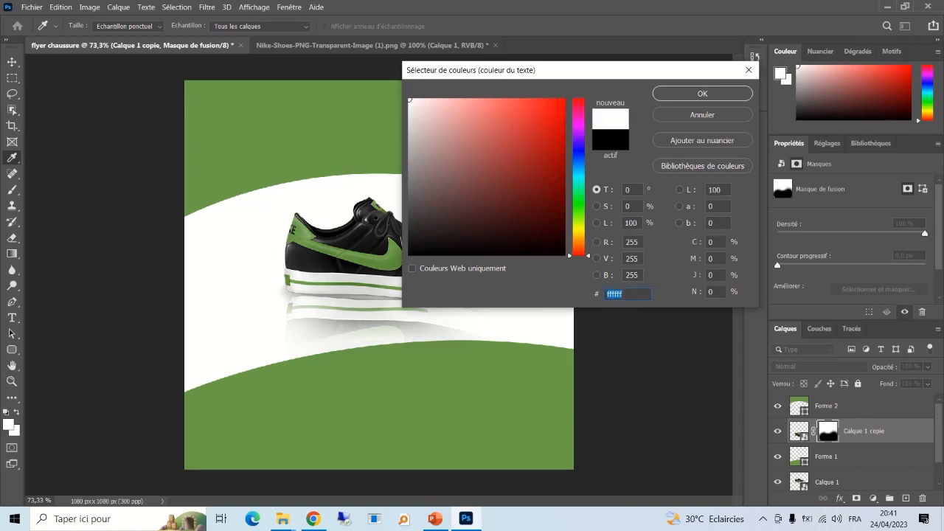
{"action": "key", "text": "Return"}
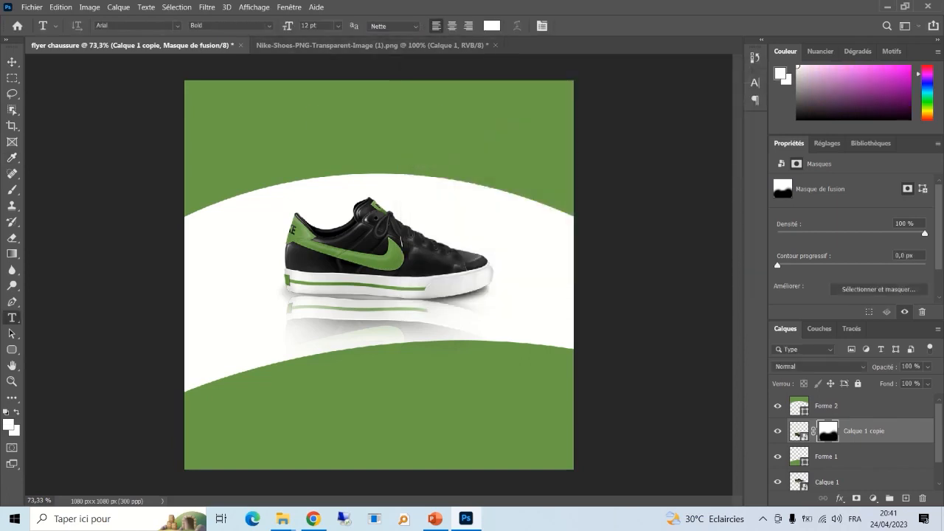
- Type the NOUVEL heading near the top and move its layer above Forme 2
{"action": "left_click", "coordinate": [312, 125]}
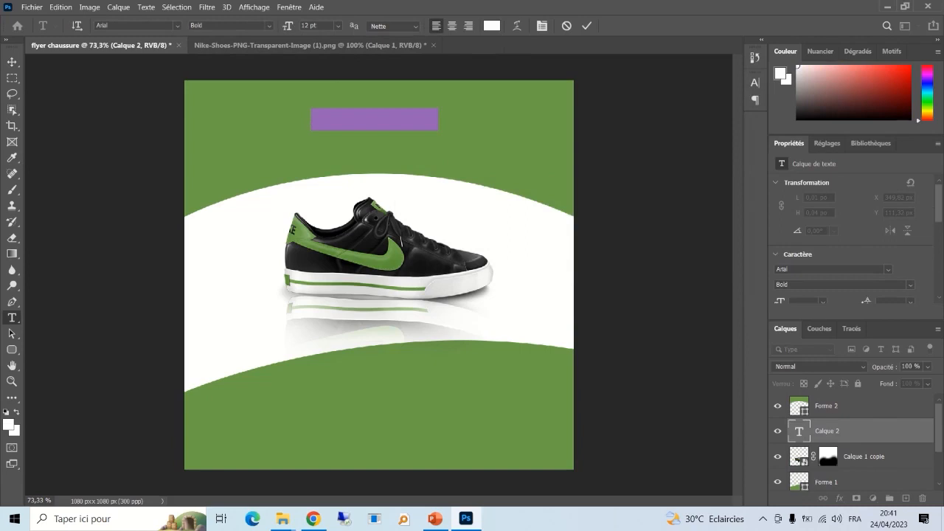
{"action": "key", "text": "BackSpace"}
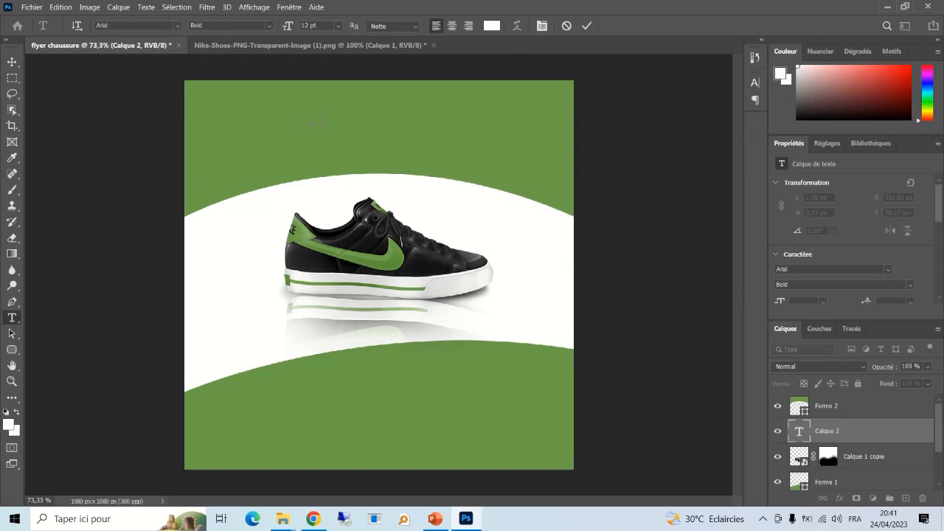
{"action": "key", "text": "ctrl+a"}
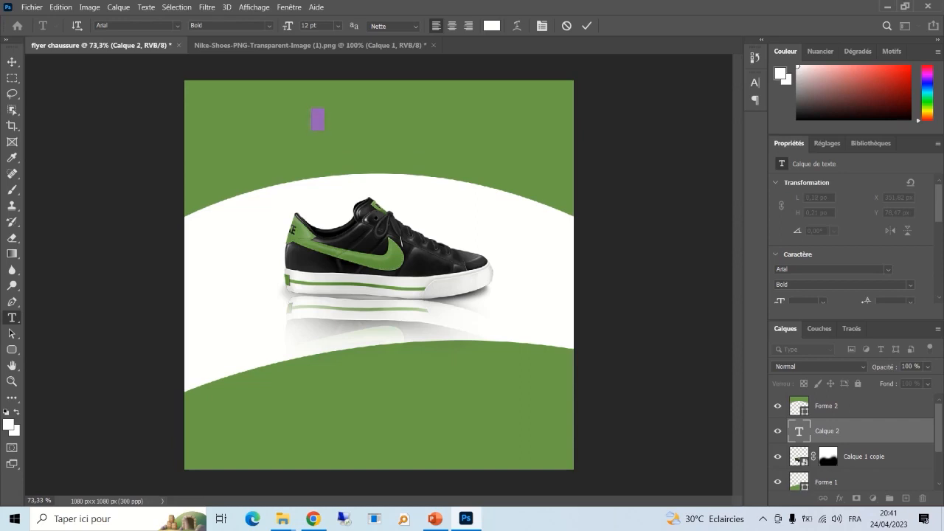
{"action": "key", "text": "BackSpace"}
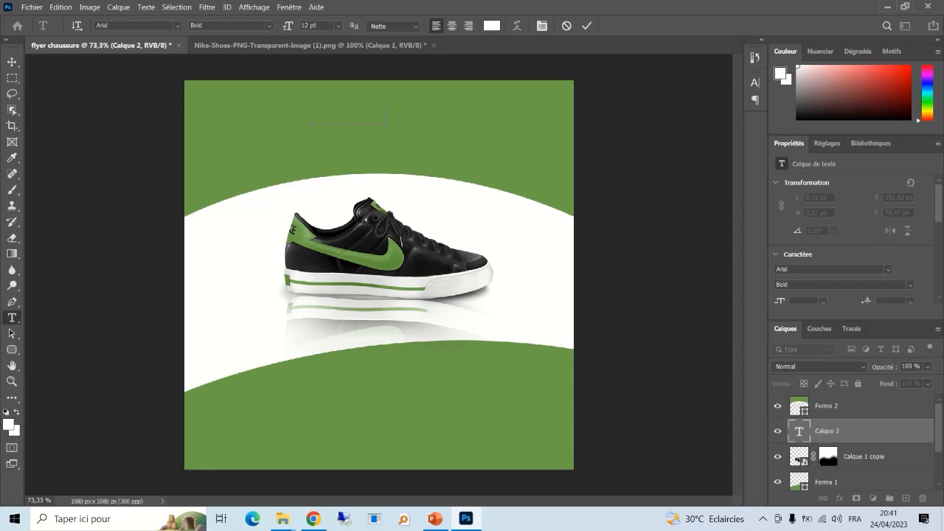
{"action": "left_click", "coordinate": [588, 26]}
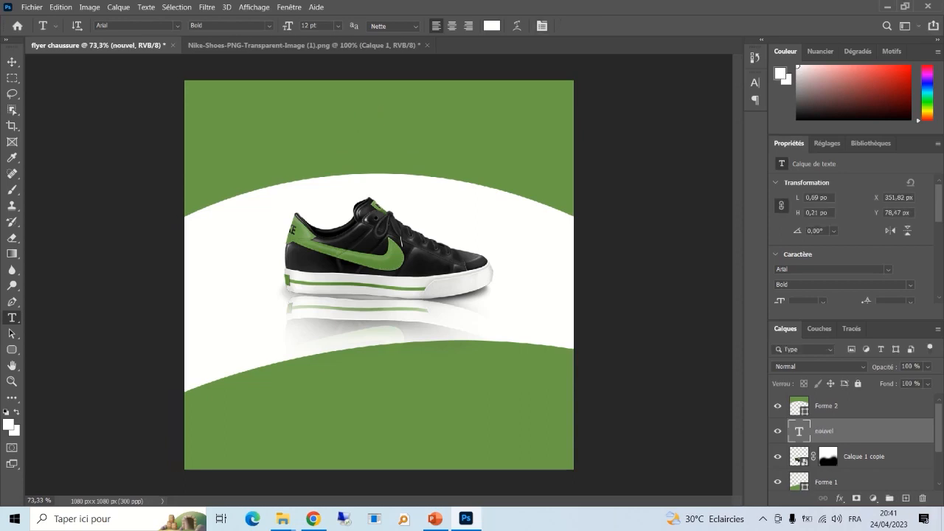
{"action": "left_click_drag", "start_coordinate": [849, 431], "coordinate": [849, 405]}
{"action": "left_click", "coordinate": [382, 118]}
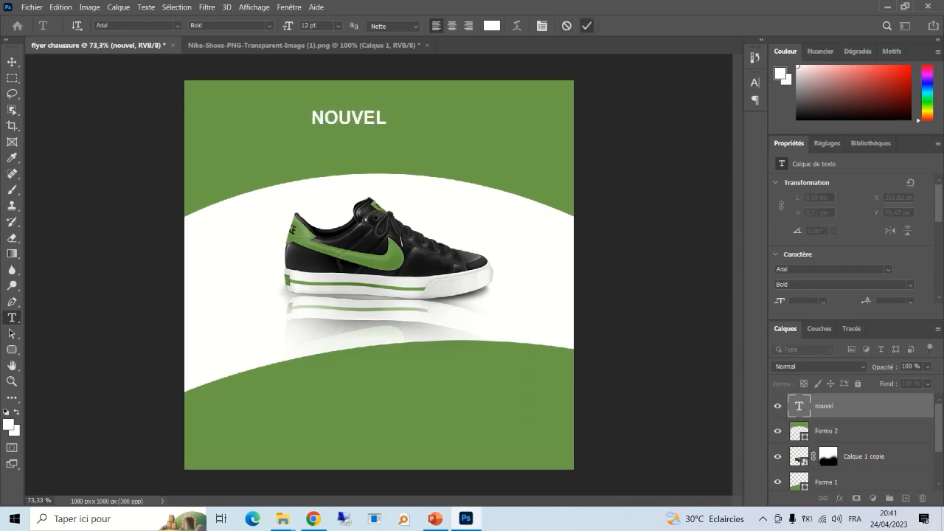
{"action": "left_click", "coordinate": [587, 26]}
- Enlarge the NOUVEL heading to about 156%
{"action": "key", "text": "v"}
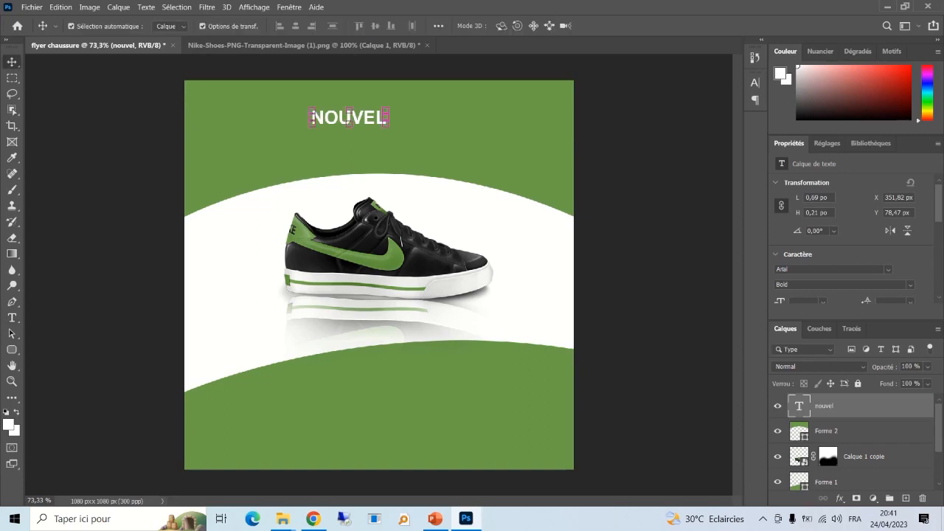
{"action": "key", "text": "ctrl+t"}
{"action": "mouse_move", "coordinate": [388, 128]}
{"action": "left_mouse_down"}
{"action": "mouse_move", "coordinate": [433, 137]}
{"action": "mouse_move", "coordinate": [403, 123]}
{"action": "left_mouse_up"}
{"action": "key", "text": "Return"}
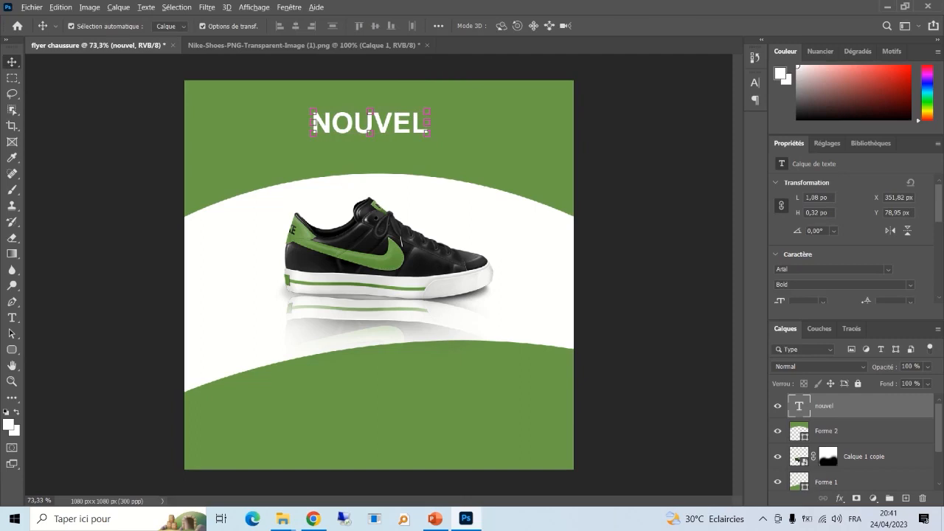
- Duplicate the NOUVEL layer and retype the copy as ARRIVAGE
{"action": "right_click", "coordinate": [833, 407]}
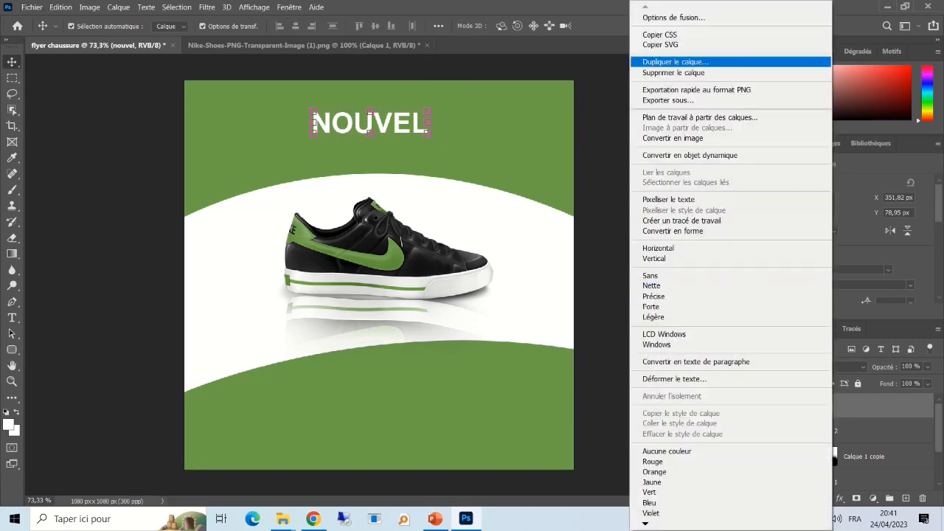
{"action": "left_click", "coordinate": [679, 62]}
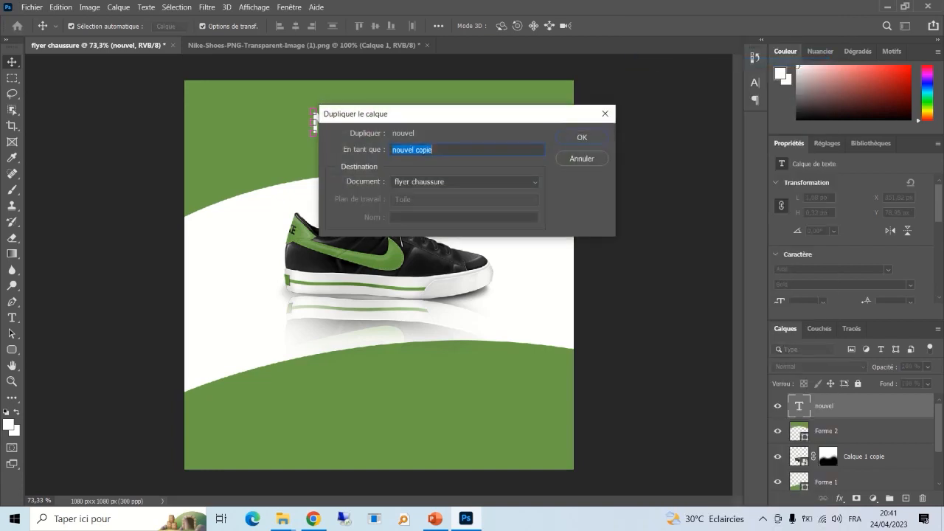
{"action": "left_click", "coordinate": [582, 137]}
{"action": "left_click_drag", "start_coordinate": [370, 124], "coordinate": [400, 125]}
{"action": "double_click", "coordinate": [314, 152]}
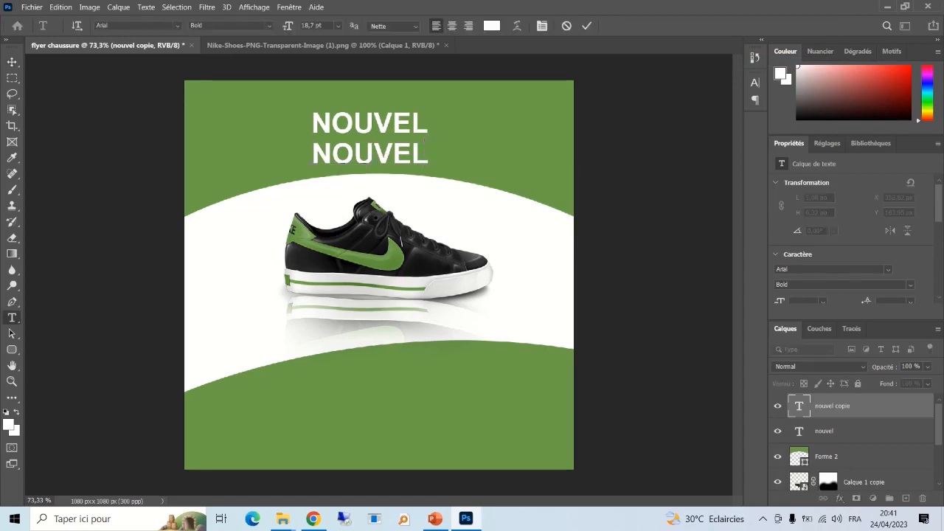
{"action": "type", "text": "ARR"}
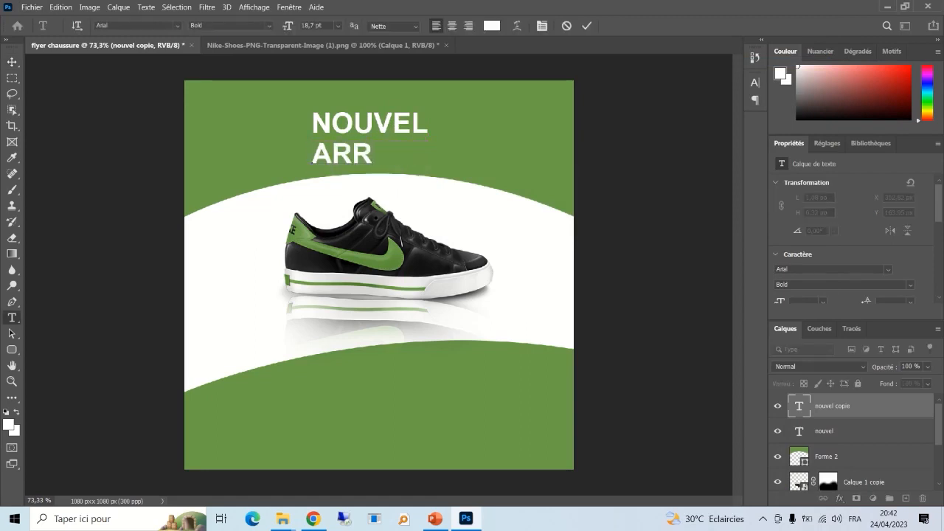
{"action": "type", "text": "IVAGE"}
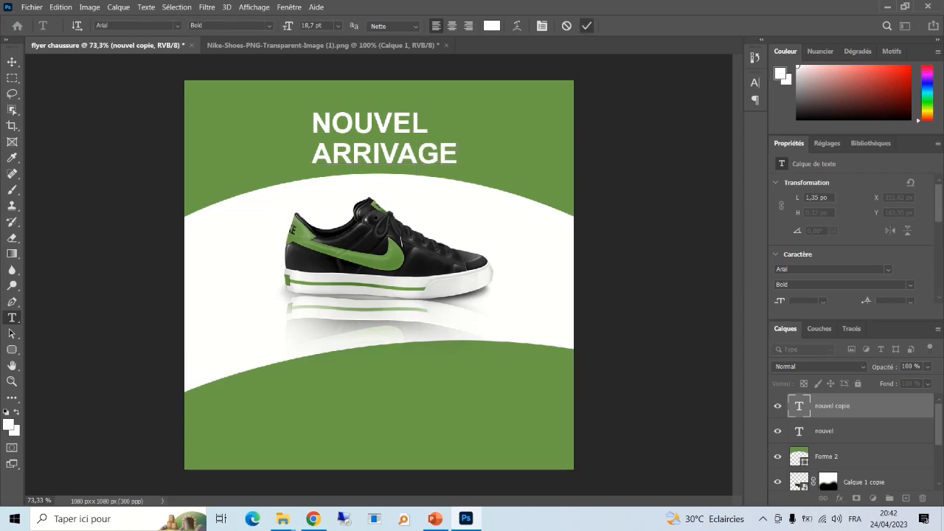
{"action": "key", "text": "ctrl+Return"}
- Position the ARRIVAGE line centred just beneath NOUVEL
{"action": "key", "text": "v"}
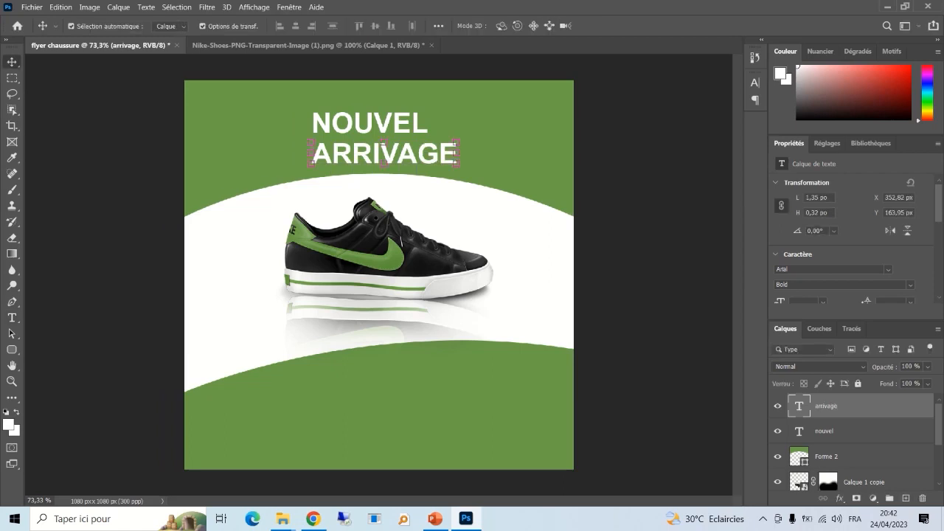
{"action": "left_click_drag", "start_coordinate": [455, 144], "coordinate": [442, 151]}
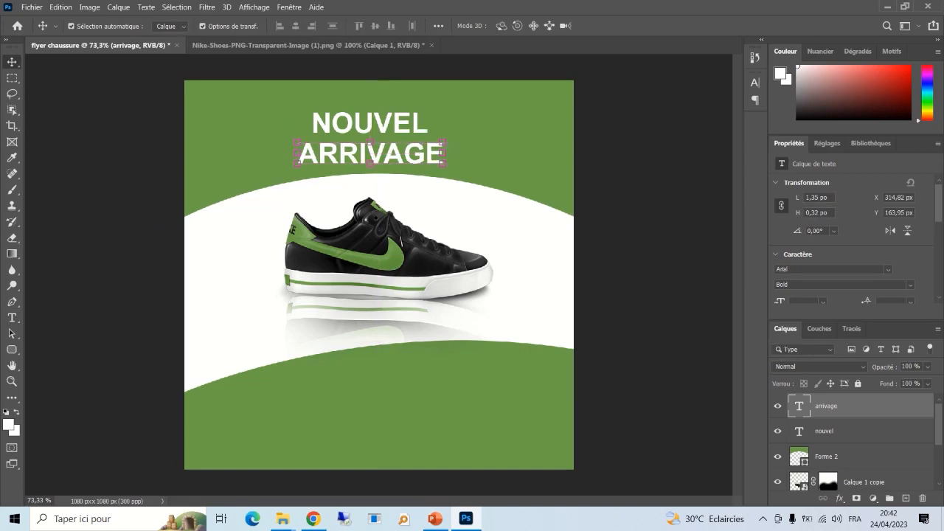
{"action": "left_click", "coordinate": [314, 124]}
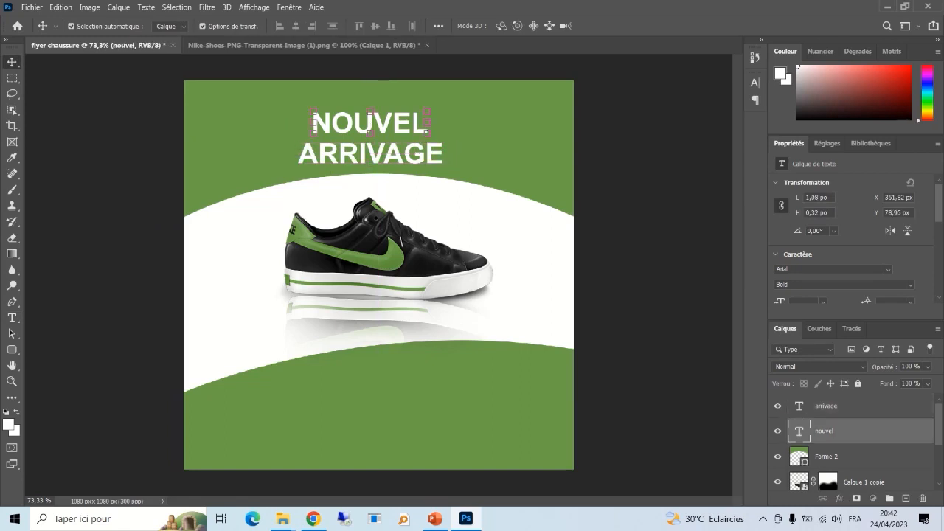
{"action": "left_click", "coordinate": [301, 158], "text": "shift"}
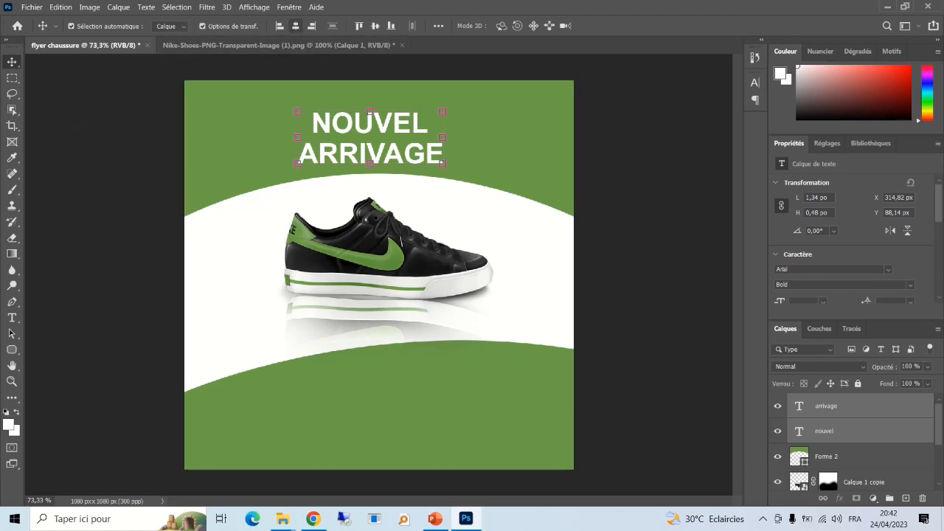
{"action": "left_click", "coordinate": [472, 140]}
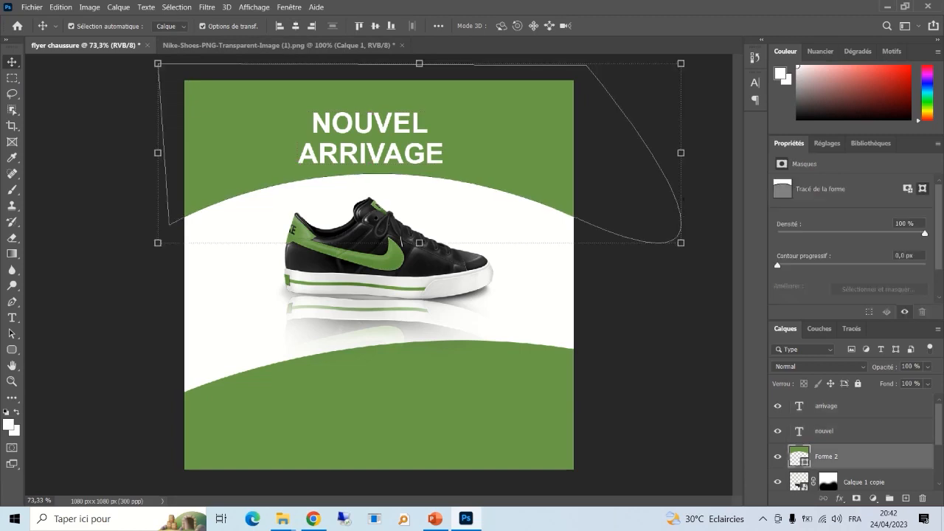
{"action": "left_click", "coordinate": [371, 154]}
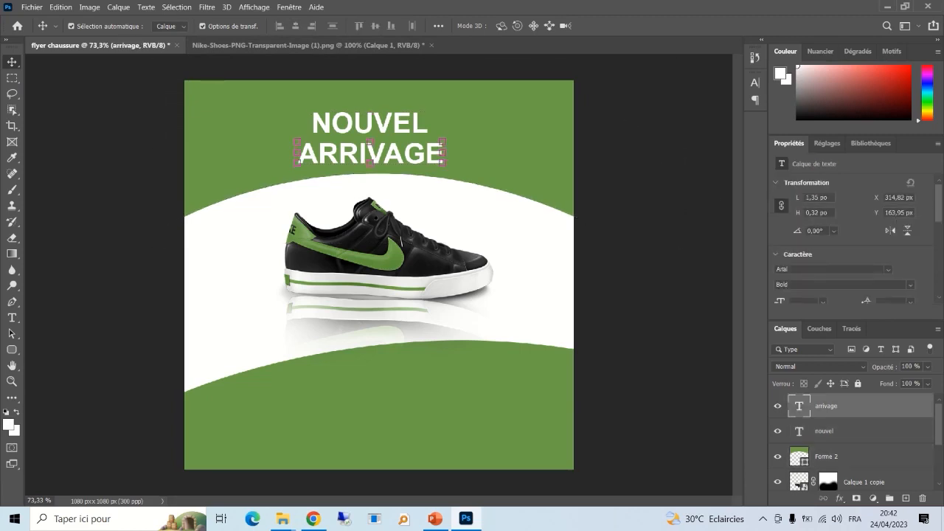
{"action": "key", "text": "Up"}
{"action": "key", "text": "Up"}
{"action": "key", "text": "Up"}
{"action": "key", "text": "Up"}
{"action": "key", "text": "Up"}
{"action": "key", "text": "Up"}
{"action": "key", "text": "Up"}
{"action": "key", "text": "Up"}
{"action": "key", "text": "Up"}
{"action": "key", "text": "Up"}
{"action": "key", "text": "Up"}
{"action": "key", "text": "Up"}
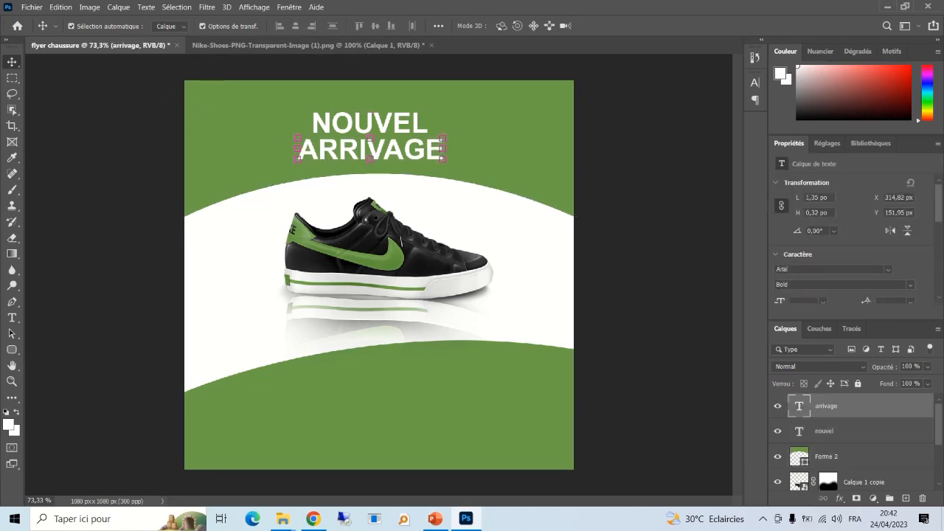
- Lock the top and bottom green band layers and the shoe reflection layer
{"action": "left_click", "coordinate": [487, 140]}
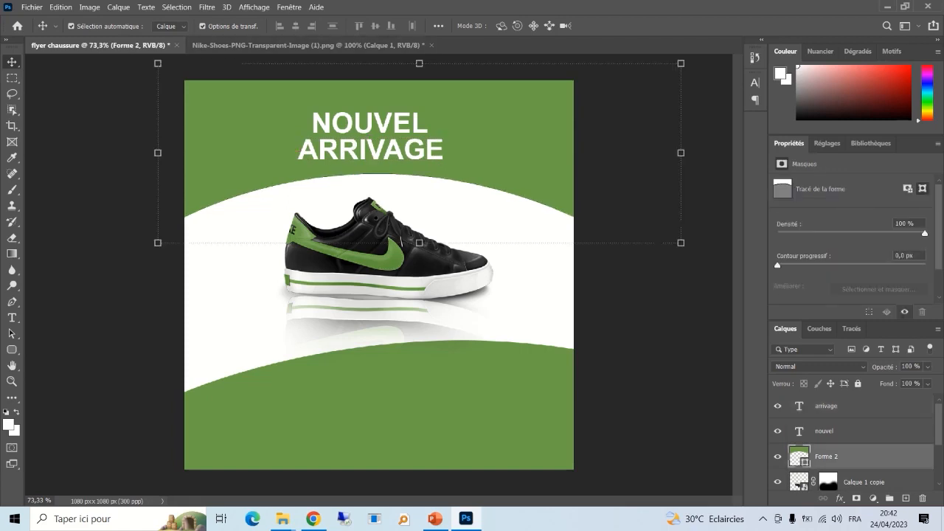
{"action": "left_click", "coordinate": [858, 384]}
{"action": "left_click", "coordinate": [639, 354]}
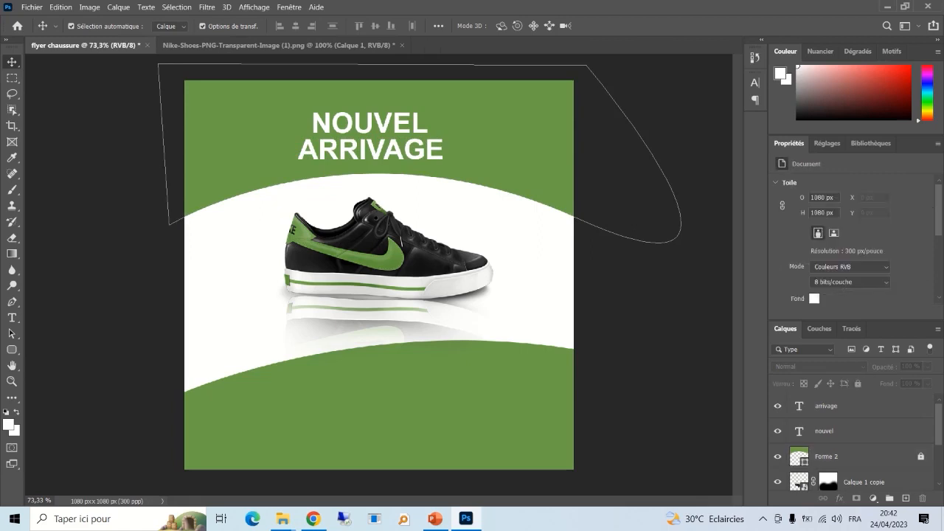
{"action": "left_click", "coordinate": [487, 408]}
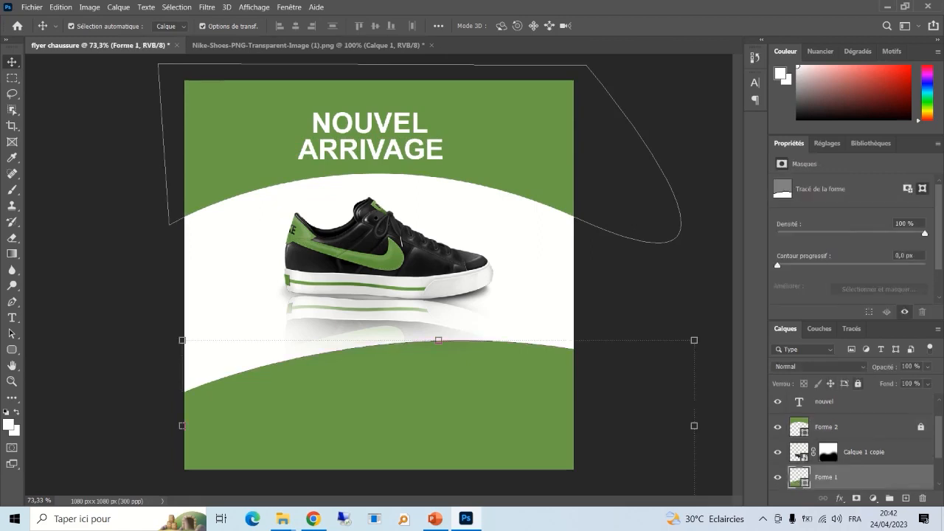
{"action": "left_click", "coordinate": [858, 384]}
{"action": "left_click", "coordinate": [865, 452]}
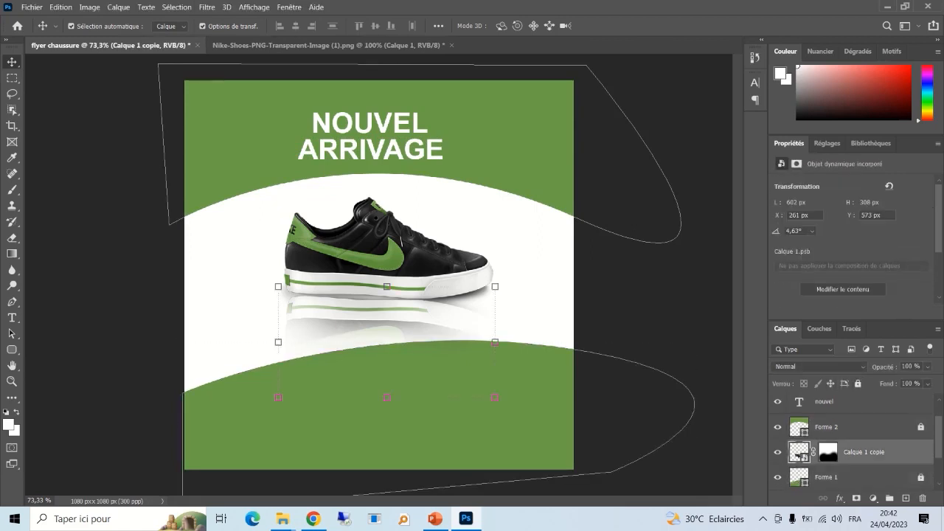
{"action": "left_click", "coordinate": [858, 384]}
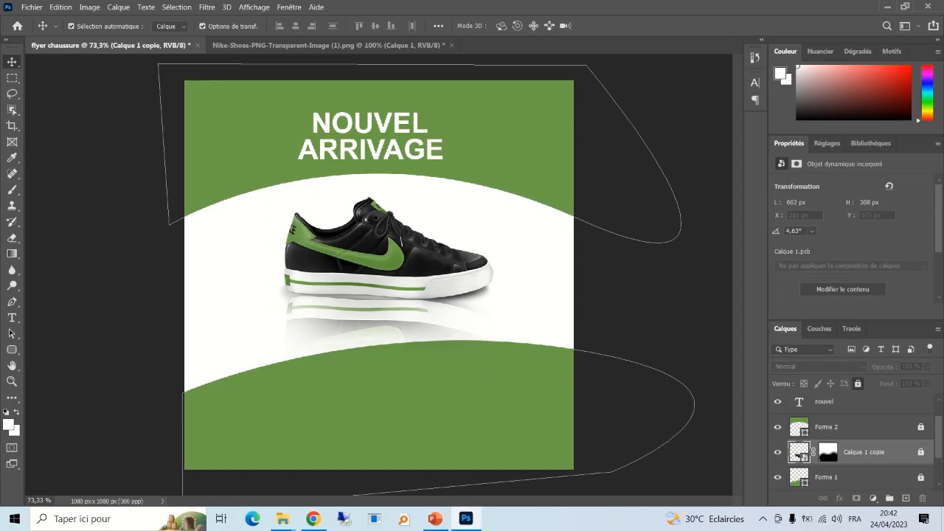
{"action": "left_click", "coordinate": [643, 316]}
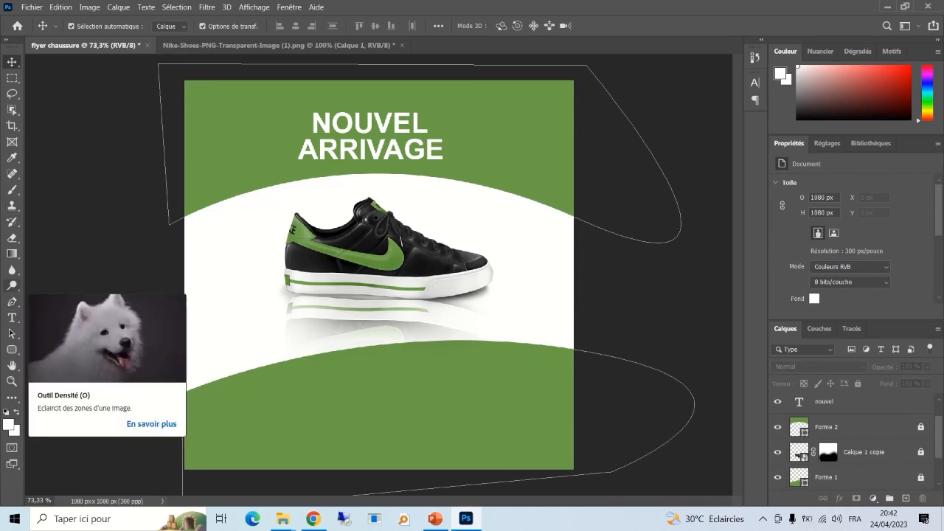
{"action": "left_click", "coordinate": [11, 350]}
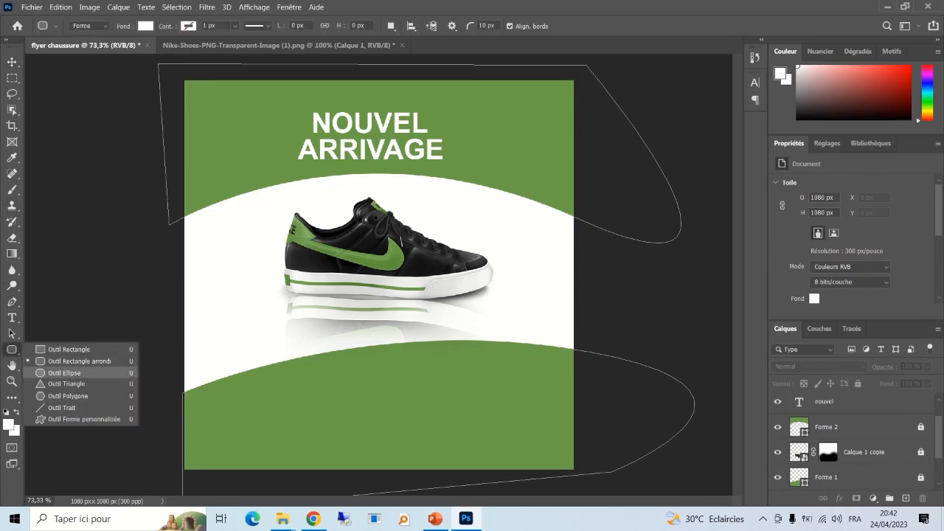
- Draw a 150 × 150 px ellipse right of the shoe, fill it green, and nudge it down
{"action": "left_click", "coordinate": [65, 373]}
{"action": "left_click_drag", "start_coordinate": [509, 222], "coordinate": [564, 276]}
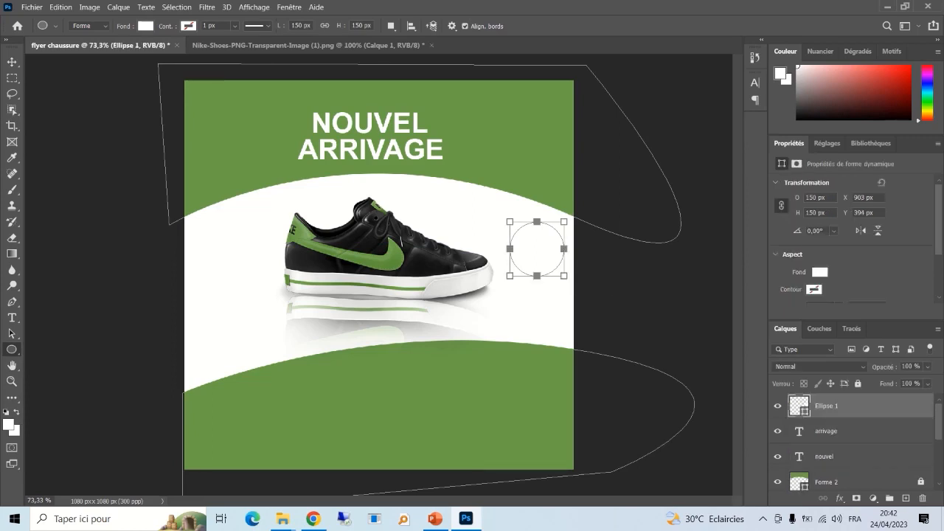
{"action": "left_click", "coordinate": [820, 272]}
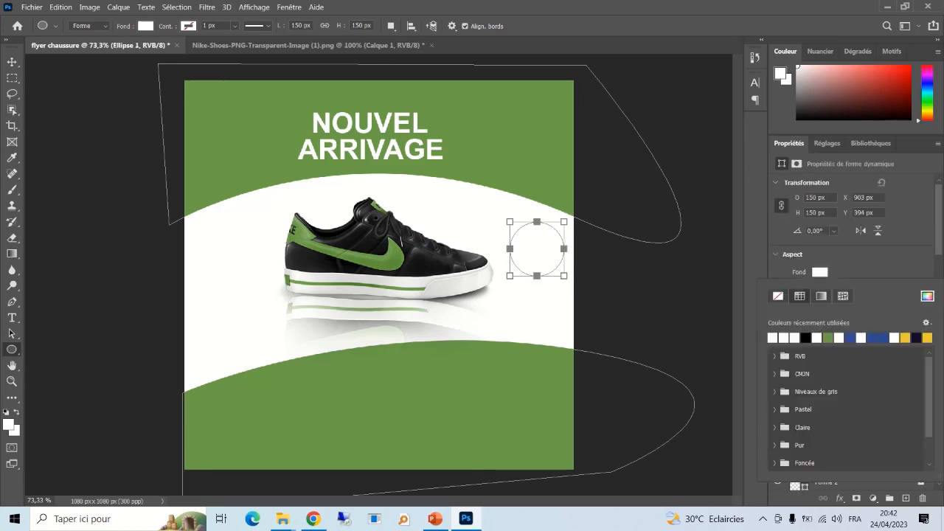
{"action": "left_click", "coordinate": [828, 338]}
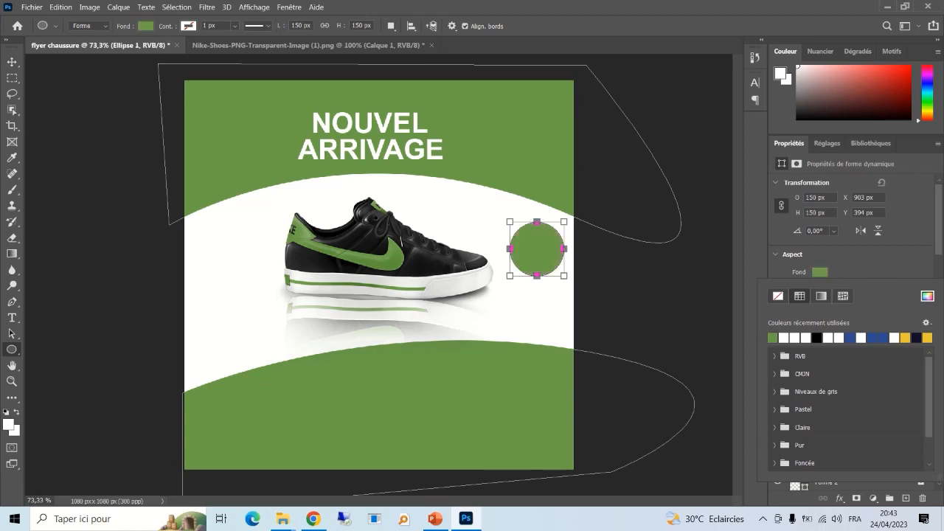
{"action": "left_click", "coordinate": [12, 62]}
{"action": "left_click", "coordinate": [528, 306]}
{"action": "left_click_drag", "start_coordinate": [543, 248], "coordinate": [542, 264]}
{"action": "left_click", "coordinate": [530, 310]}
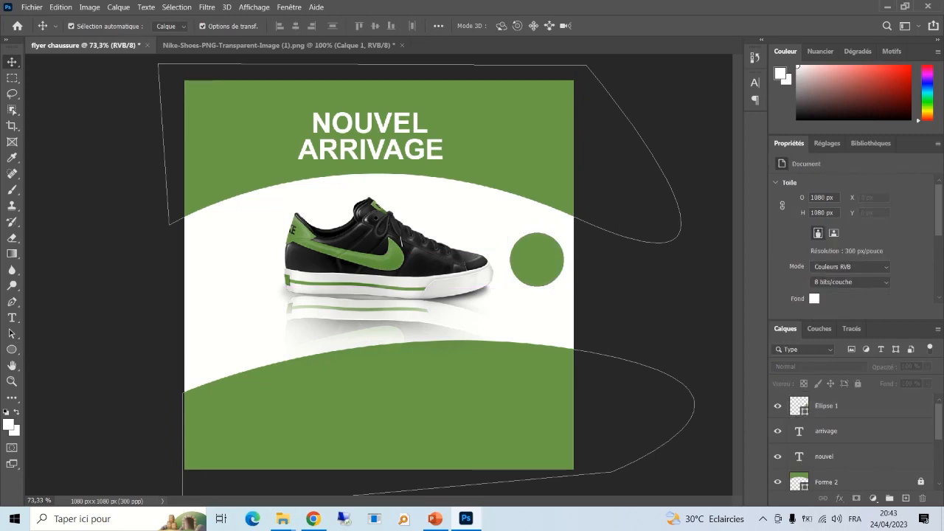
{"action": "key", "text": "t"}
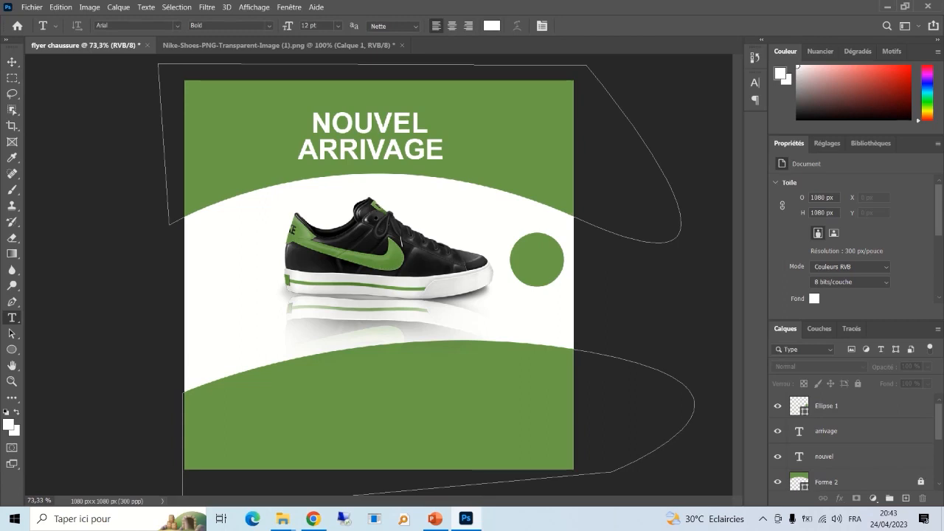
- Type '10 $' on the green circle and enlarge it to about 129%
{"action": "left_click", "coordinate": [527, 261]}
{"action": "type", "text": "10"}
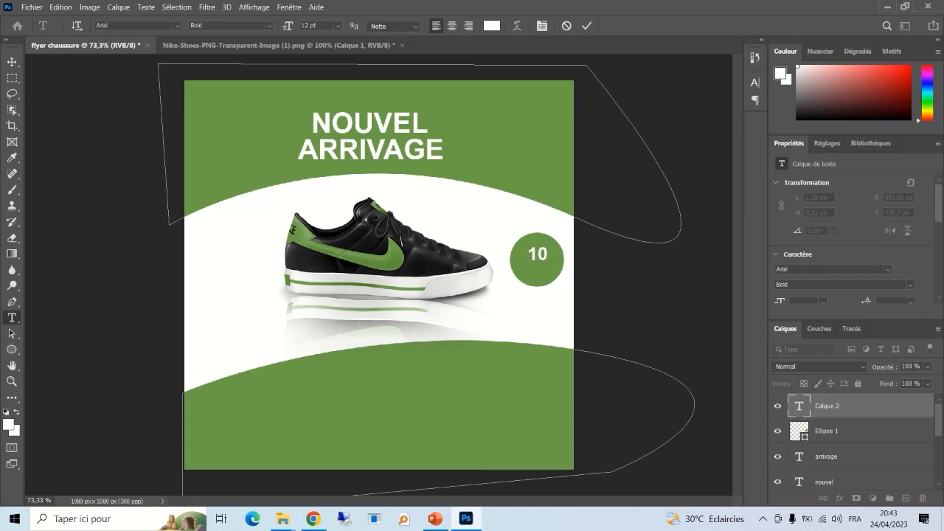
{"action": "type", "text": " $"}
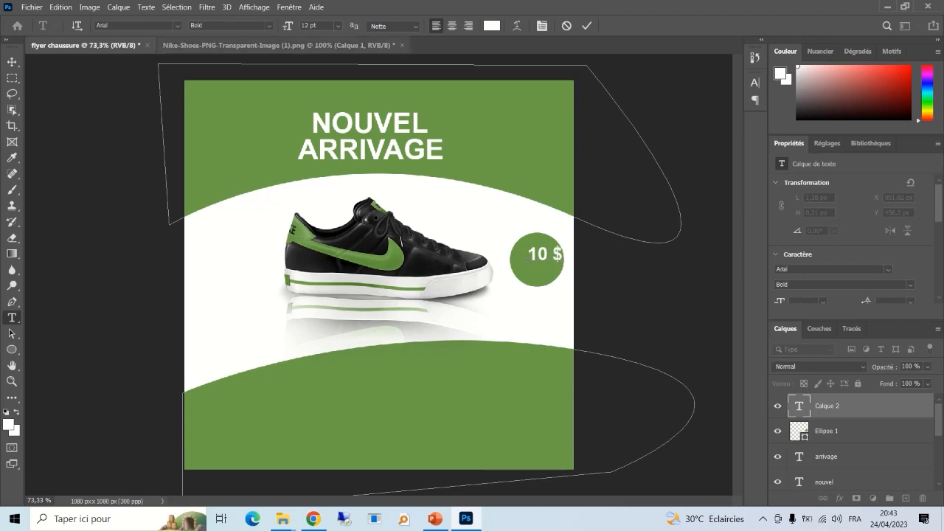
{"action": "left_click", "coordinate": [588, 26]}
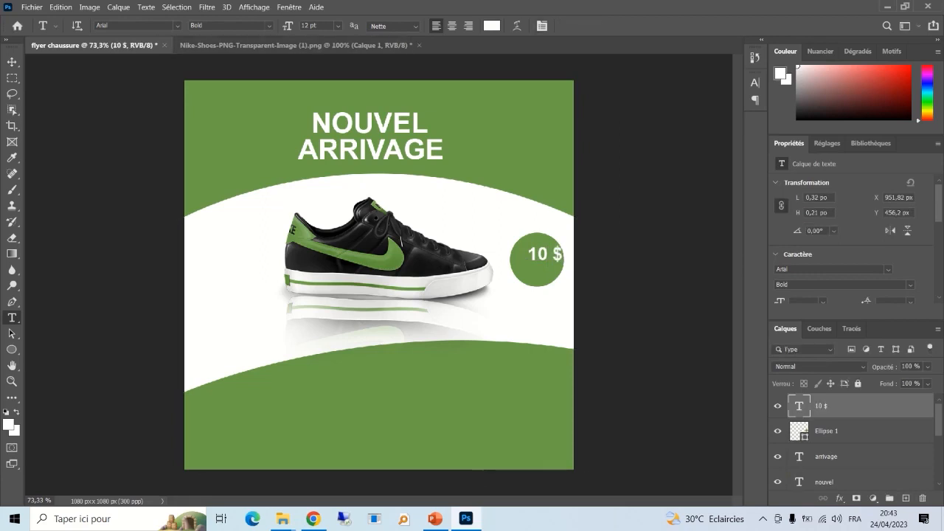
{"action": "key", "text": "ctrl+t"}
{"action": "mouse_move", "coordinate": [528, 264]}
{"action": "left_mouse_down"}
{"action": "mouse_move", "coordinate": [518, 274]}
{"action": "mouse_move", "coordinate": [529, 262]}
{"action": "left_mouse_up"}
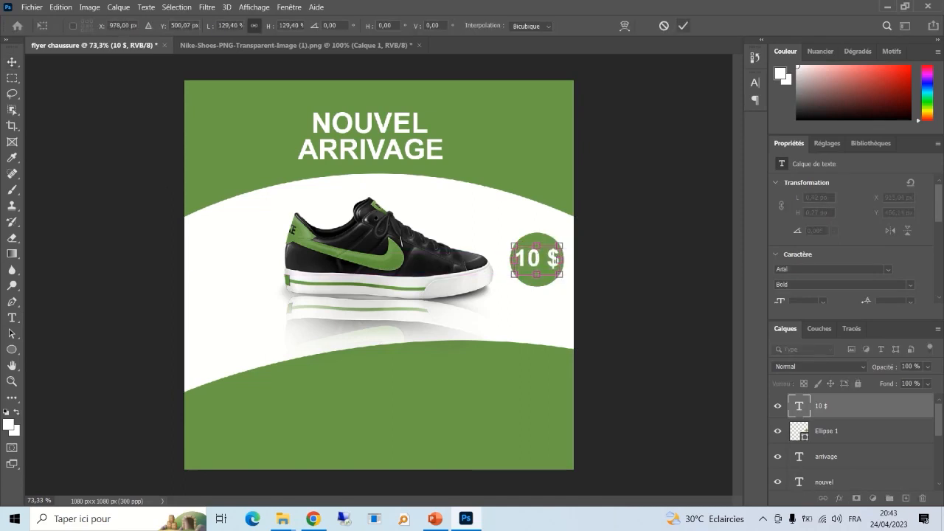
{"action": "left_click", "coordinate": [683, 25]}
- Align the 10 $ text and Ellipse 1 by their vertical centres
{"action": "left_click", "coordinate": [830, 431]}
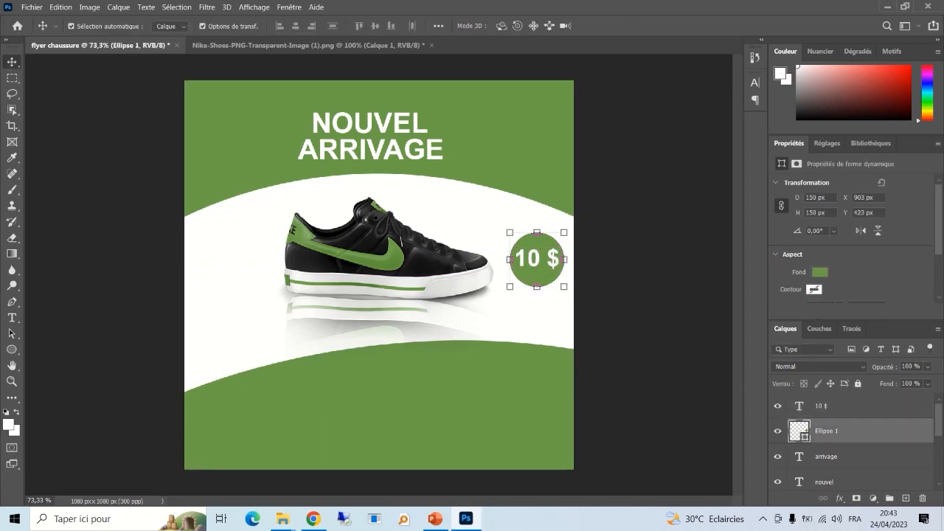
{"action": "left_click", "coordinate": [830, 407], "text": "shift"}
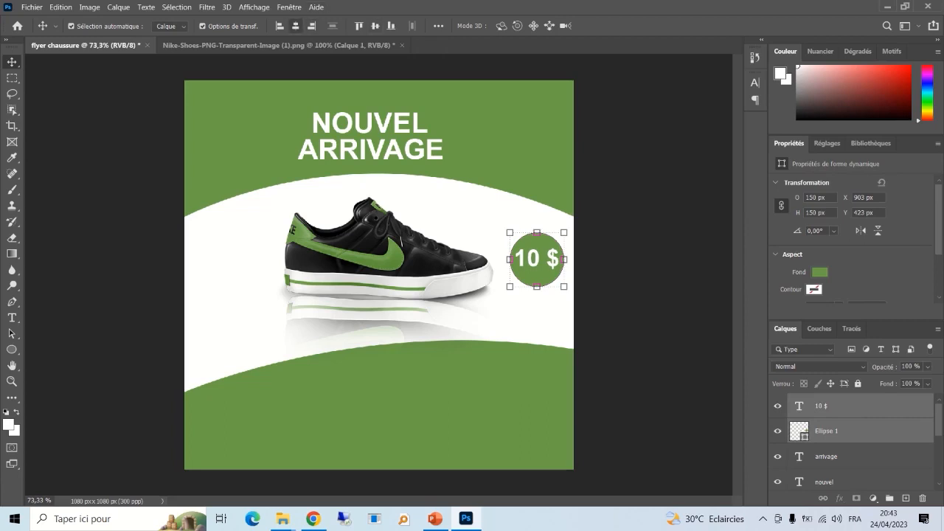
{"action": "left_click", "coordinate": [376, 26]}
{"action": "left_click", "coordinate": [641, 193]}
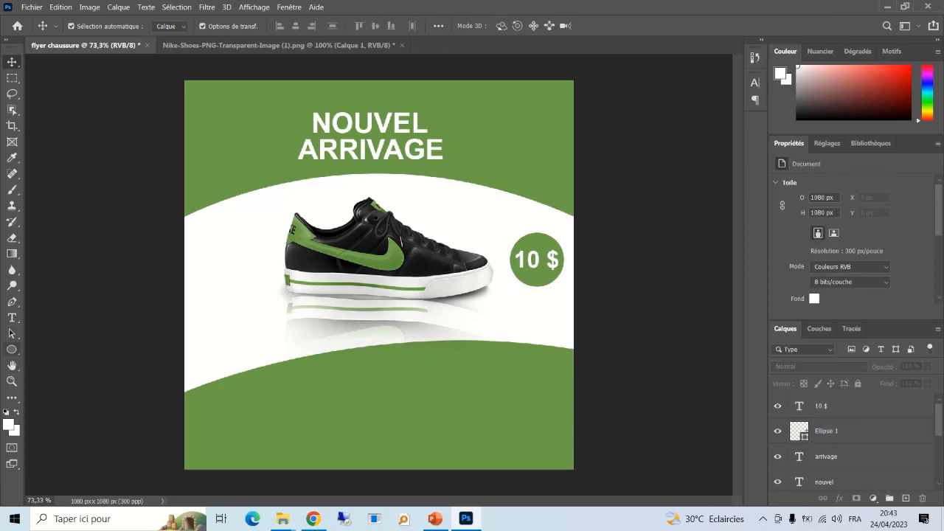
- Draw a white rectangle at the flyer's bottom-left with the Rectangle tool
{"action": "left_click", "coordinate": [12, 350]}
{"action": "left_click", "coordinate": [69, 349]}
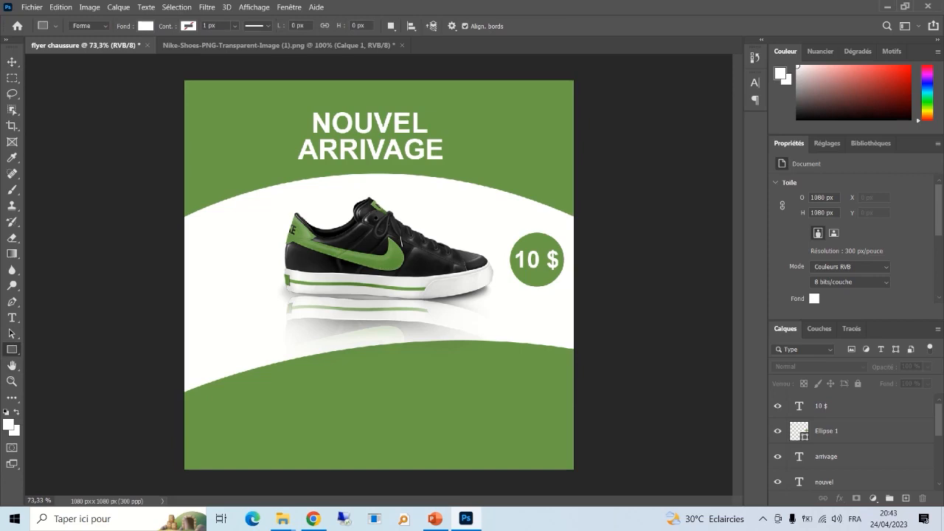
{"action": "left_click_drag", "start_coordinate": [194, 415], "coordinate": [310, 441]}
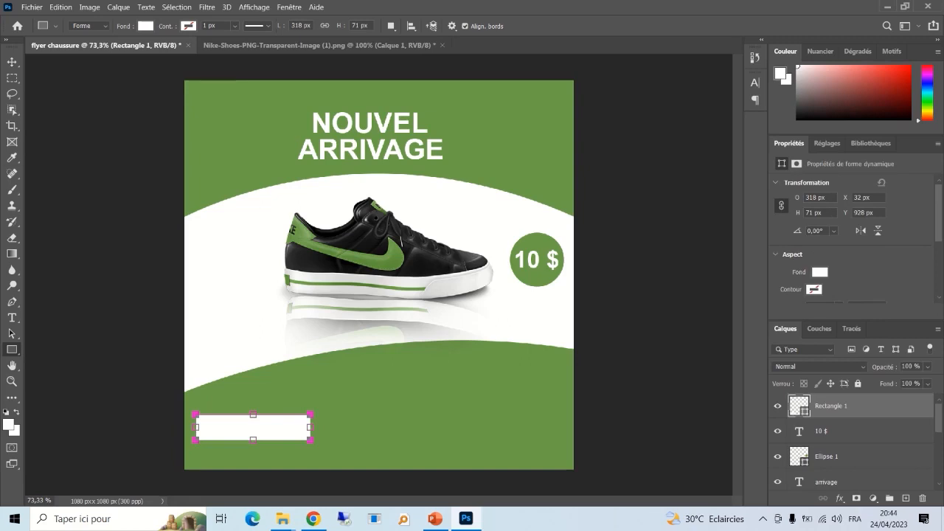
- Type COMMANDEZ in the flyer's green, sampled with the eyedropper
{"action": "left_click", "coordinate": [12, 318]}
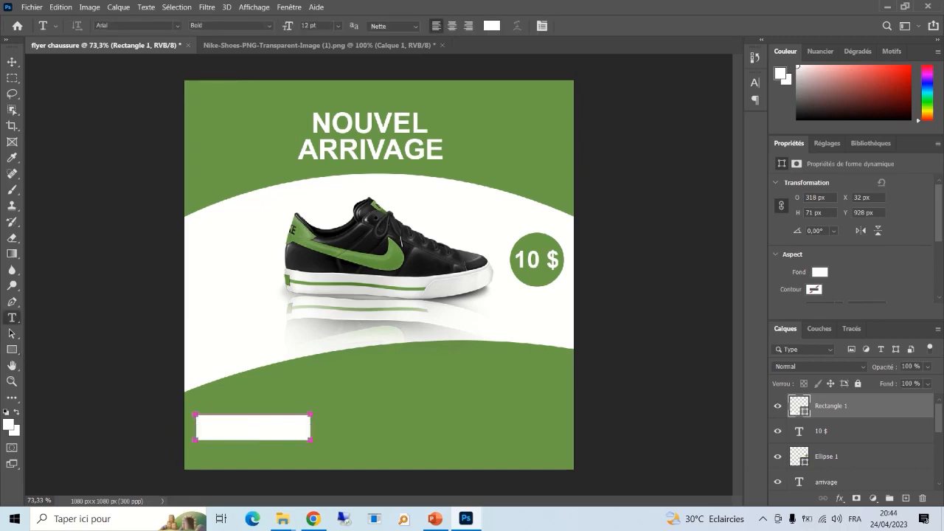
{"action": "left_click", "coordinate": [493, 26]}
{"action": "left_click", "coordinate": [428, 391]}
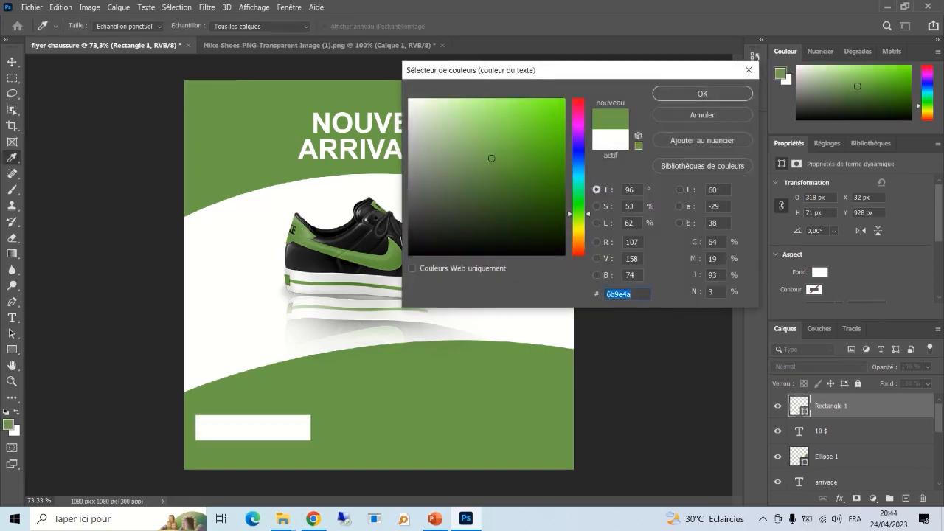
{"action": "left_click", "coordinate": [702, 93]}
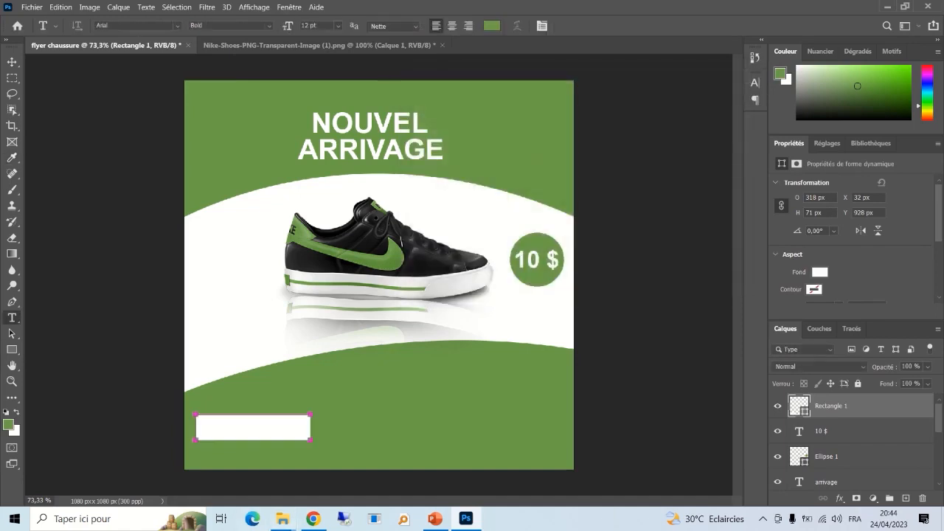
{"action": "left_click", "coordinate": [365, 431]}
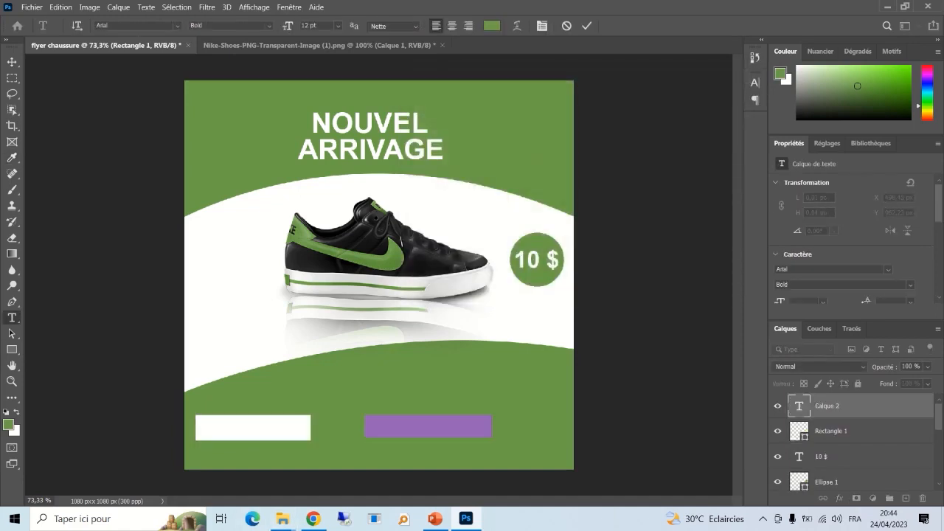
{"action": "type", "text": "con"}
{"action": "left_click", "coordinate": [587, 26]}
{"action": "key", "text": "v"}
- Move the COMMANDEZ text onto the white rectangle and scale it to fit
{"action": "left_click_drag", "start_coordinate": [456, 425], "coordinate": [288, 434]}
{"action": "key", "text": "ctrl+t"}
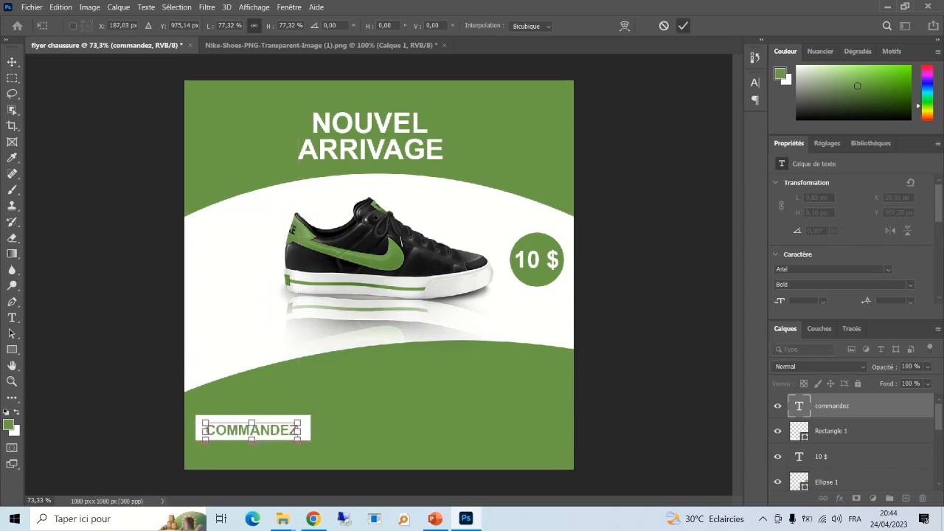
{"action": "left_click", "coordinate": [683, 26]}
{"action": "left_click", "coordinate": [649, 244]}
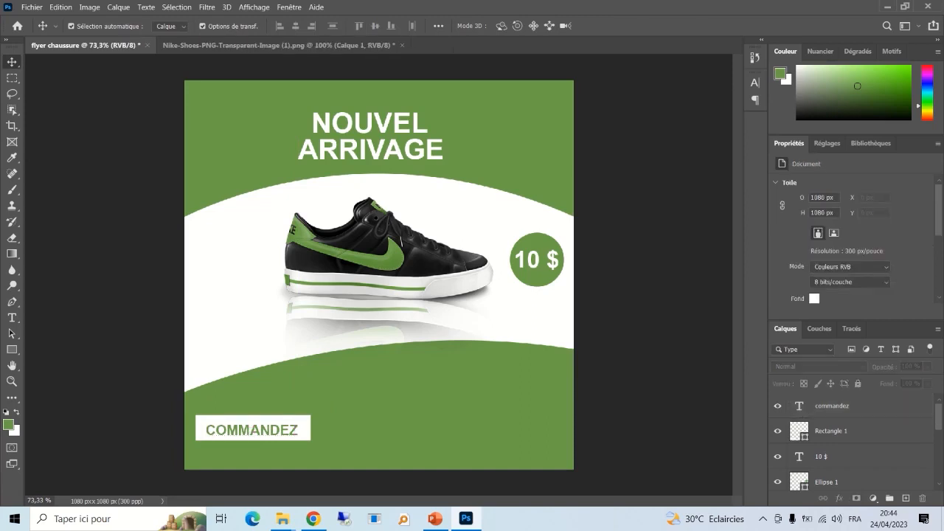
- Nudge the text lower and widen the white rectangle to the right
{"action": "left_click_drag", "start_coordinate": [292, 409], "coordinate": [339, 428]}
{"action": "left_click", "coordinate": [302, 429]}
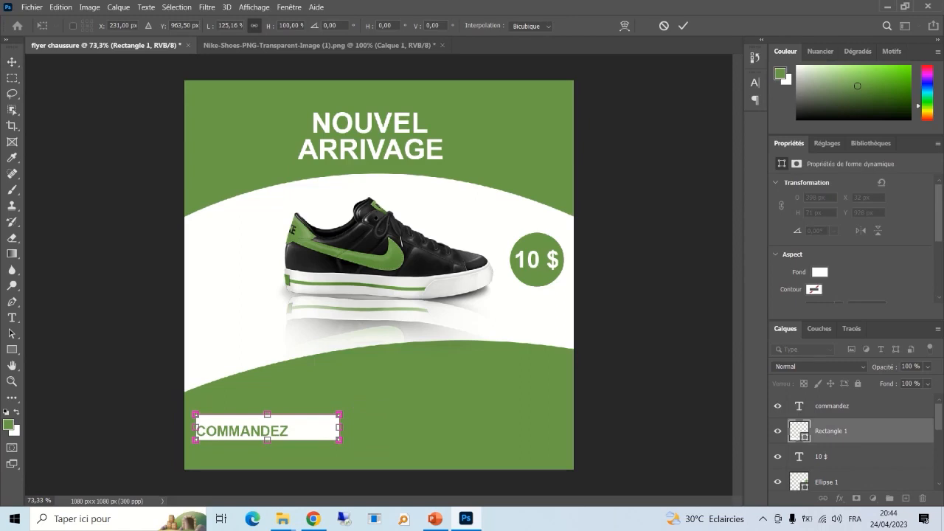
{"action": "left_click", "coordinate": [683, 26]}
- Replace the button text with CONTACTEZ-NOUS AU
{"action": "double_click", "coordinate": [242, 431]}
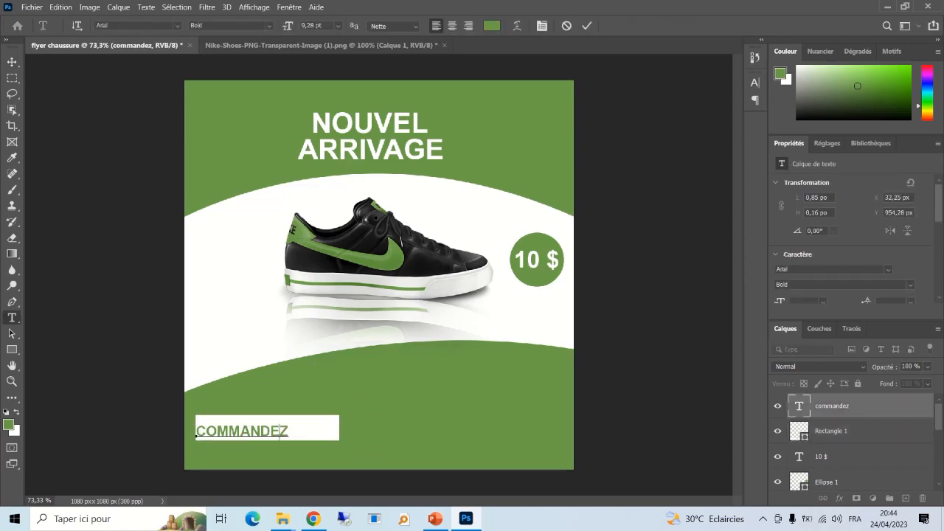
{"action": "type", "text": "MAIN"}
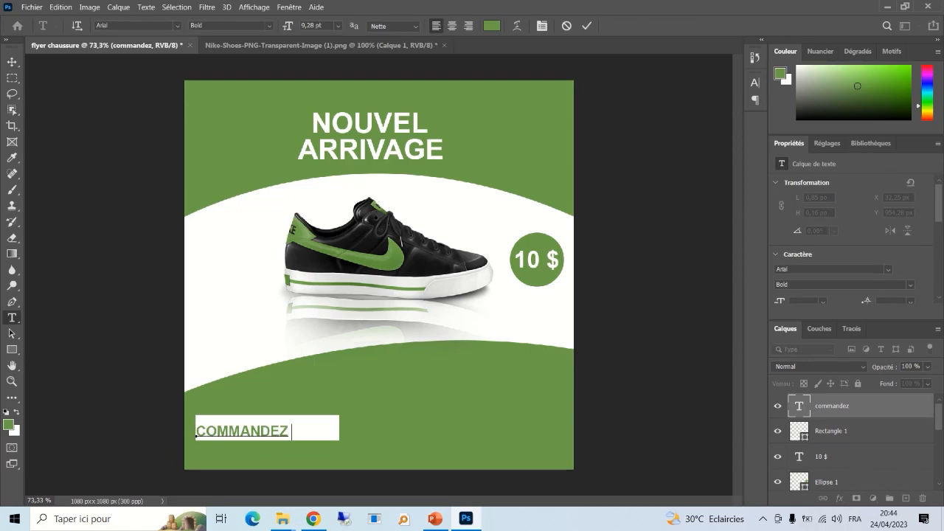
{"action": "type", "text": "TE"}
{"action": "left_click_drag", "start_coordinate": [195, 436], "coordinate": [385, 432]}
{"action": "key", "text": "BackSpace"}
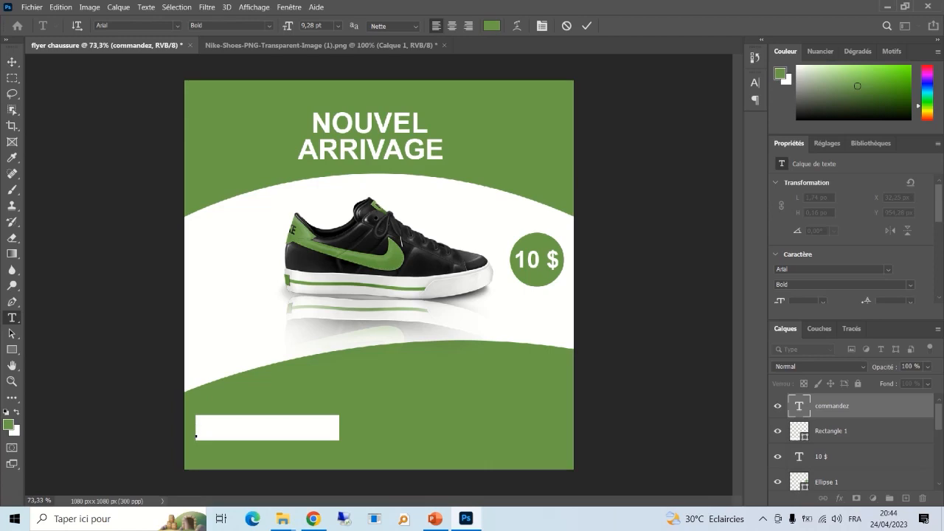
{"action": "type", "text": "CONTACT"}
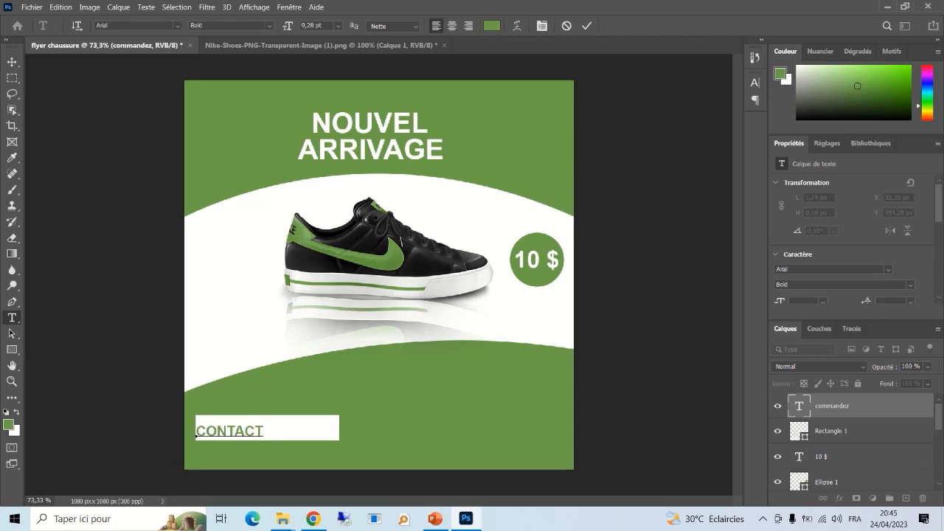
{"action": "type", "text": "EZ-NOUS"}
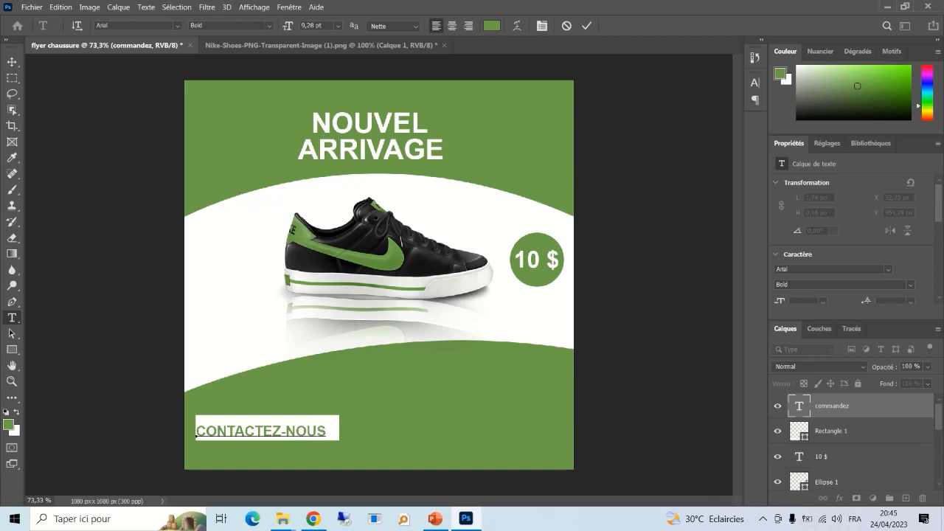
{"action": "type", "text": " A"}
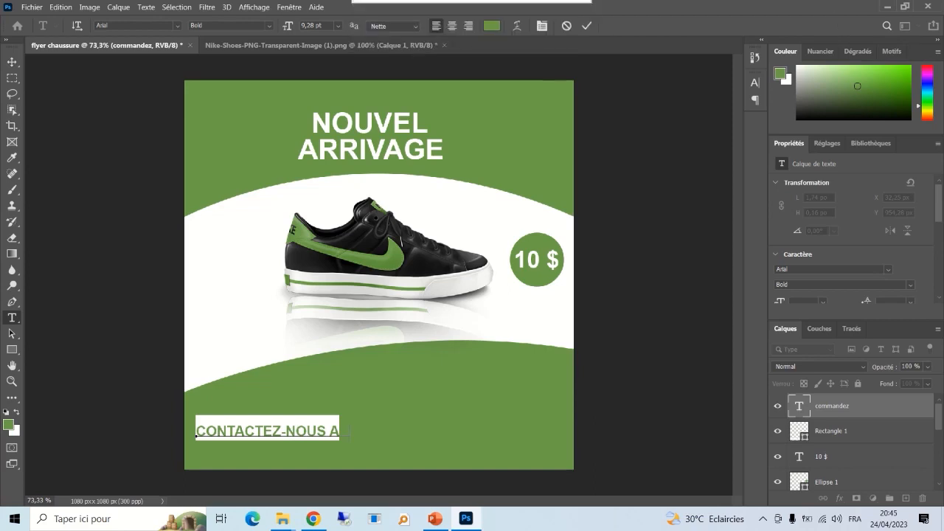
{"action": "left_click", "coordinate": [588, 26]}
- Shrink the CONTACTEZ-NOUS AU text and centre it horizontally and vertically in the rectangle
{"action": "key", "text": "v"}
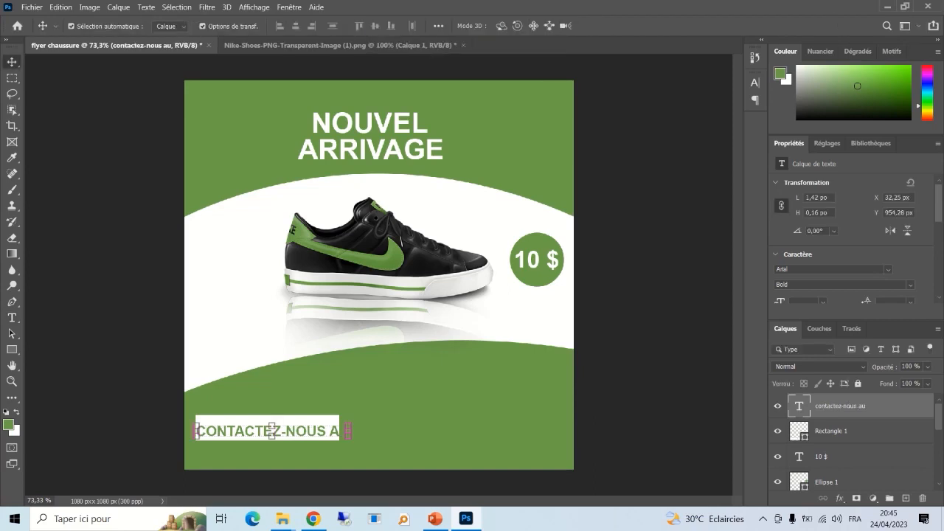
{"action": "left_click_drag", "start_coordinate": [348, 430], "coordinate": [329, 424]}
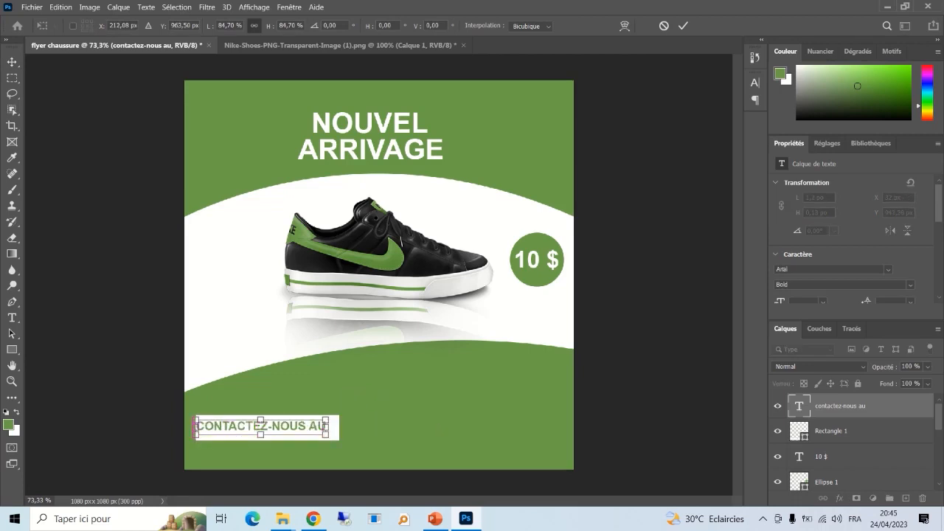
{"action": "left_click", "coordinate": [684, 26]}
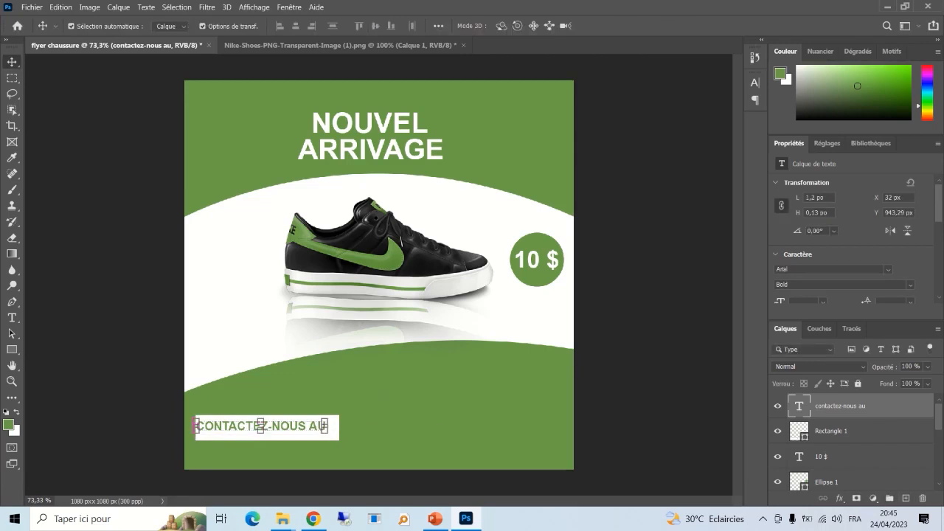
{"action": "left_click", "coordinate": [832, 431], "text": "shift"}
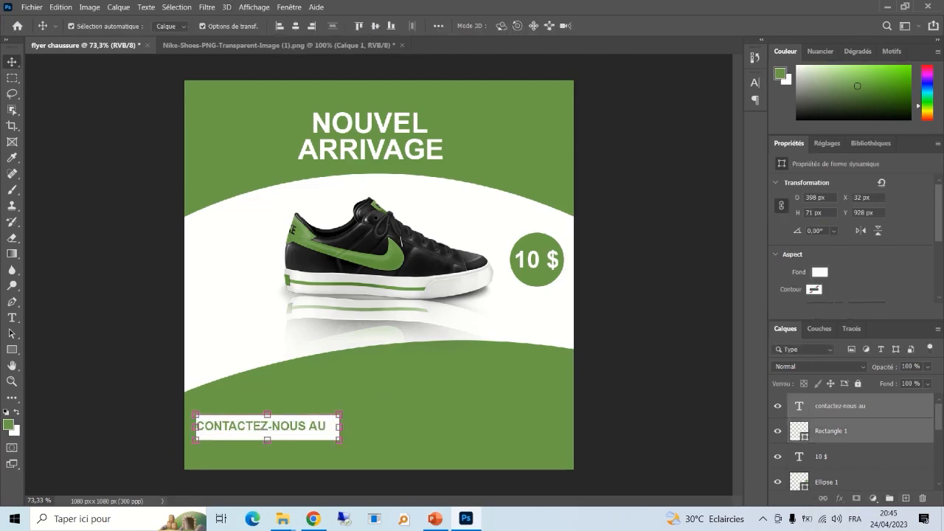
{"action": "left_click", "coordinate": [295, 26]}
{"action": "left_click", "coordinate": [375, 25]}
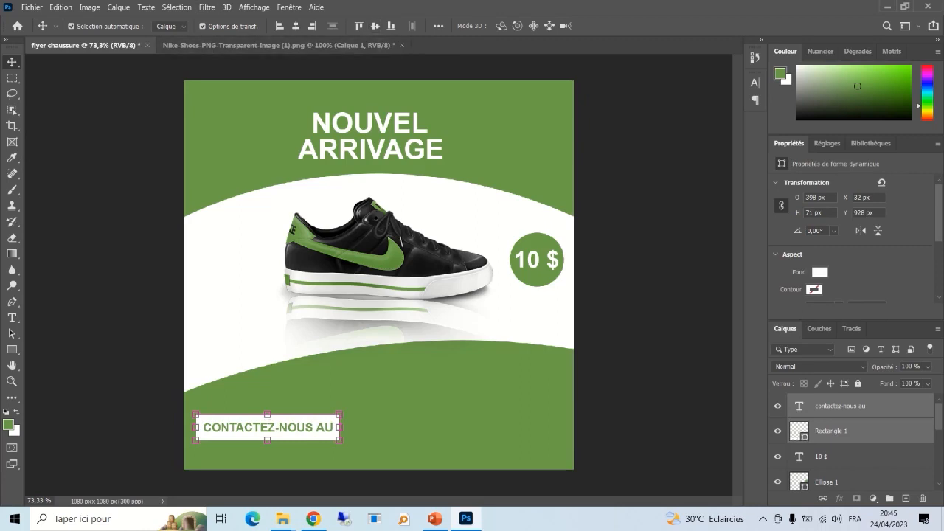
{"action": "left_click", "coordinate": [649, 258]}
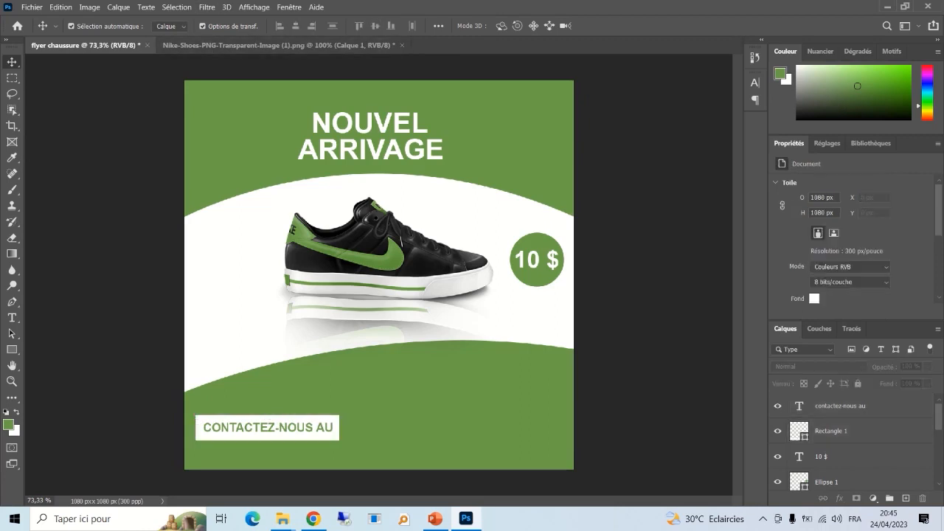
- Set the text colour to white for the text right of the button
{"action": "left_click", "coordinate": [12, 318]}
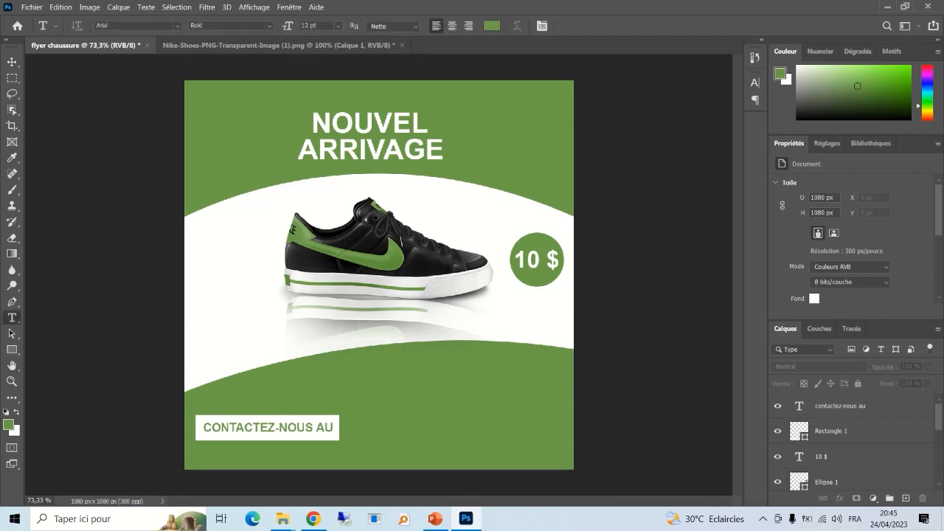
{"action": "left_click", "coordinate": [357, 431]}
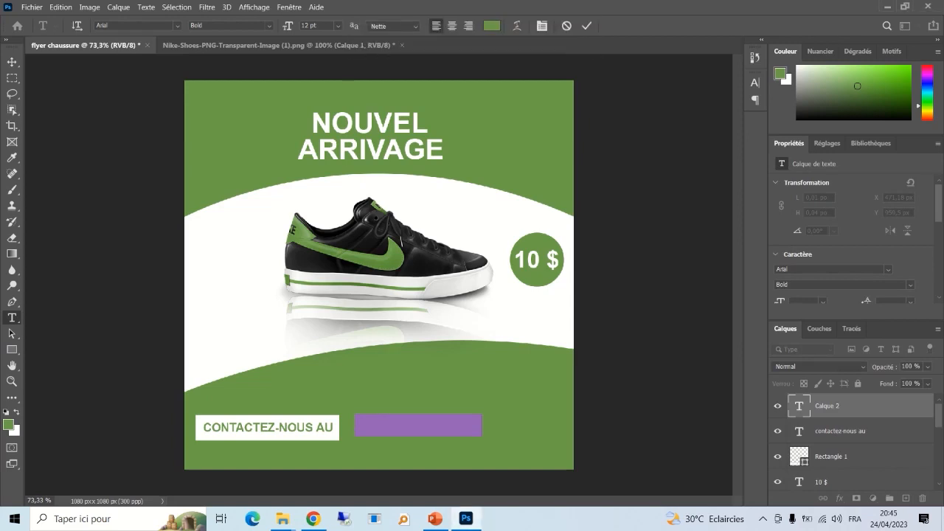
{"action": "left_click", "coordinate": [492, 26]}
{"action": "left_click", "coordinate": [410, 100]}
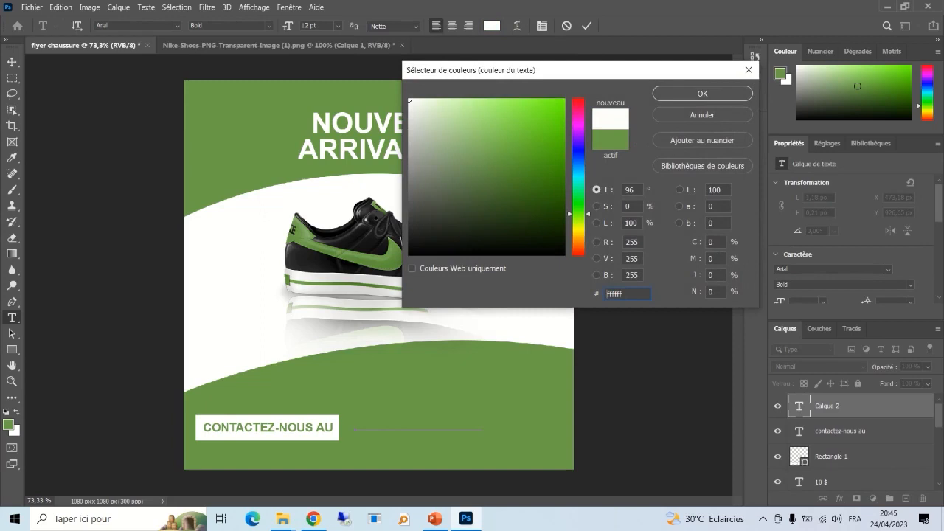
{"action": "key", "text": "Return"}
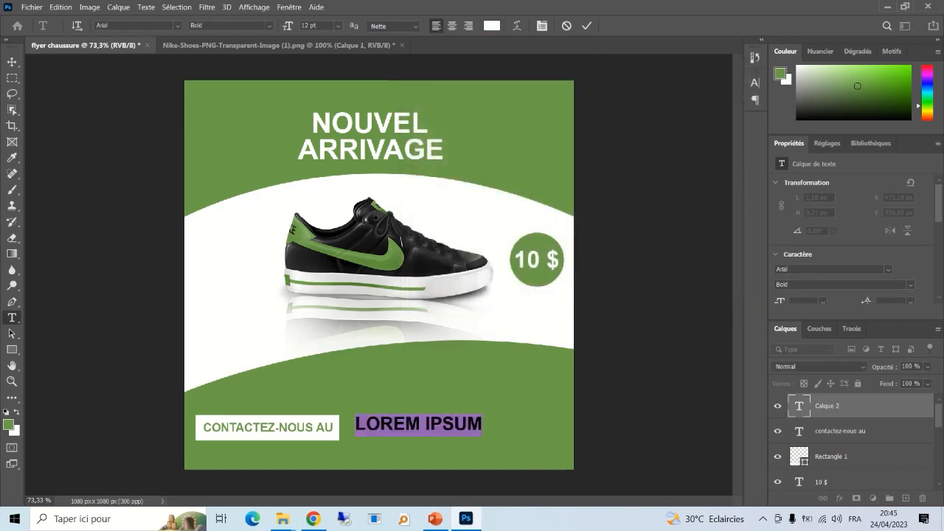
- Replace the LOREM IPSUM placeholder with the phone number
{"action": "left_click", "coordinate": [422, 425]}
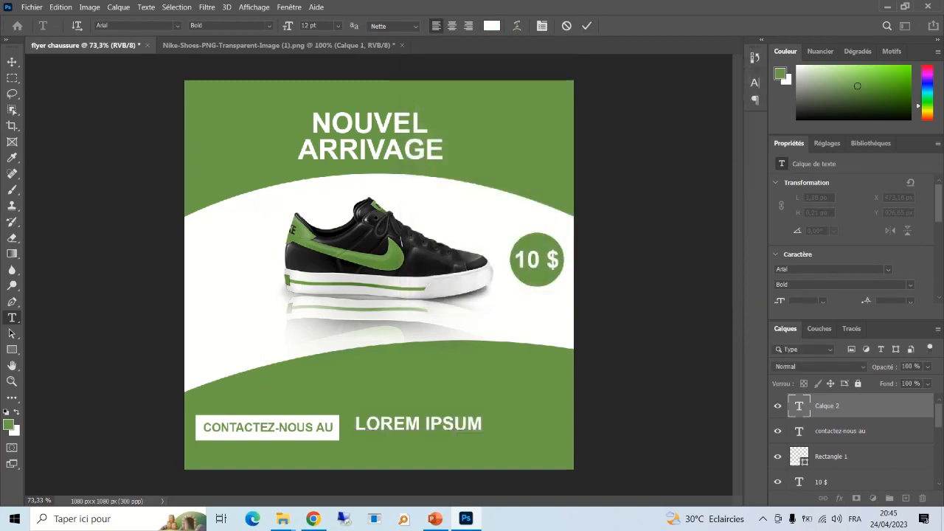
{"action": "key", "text": "ctrl+a"}
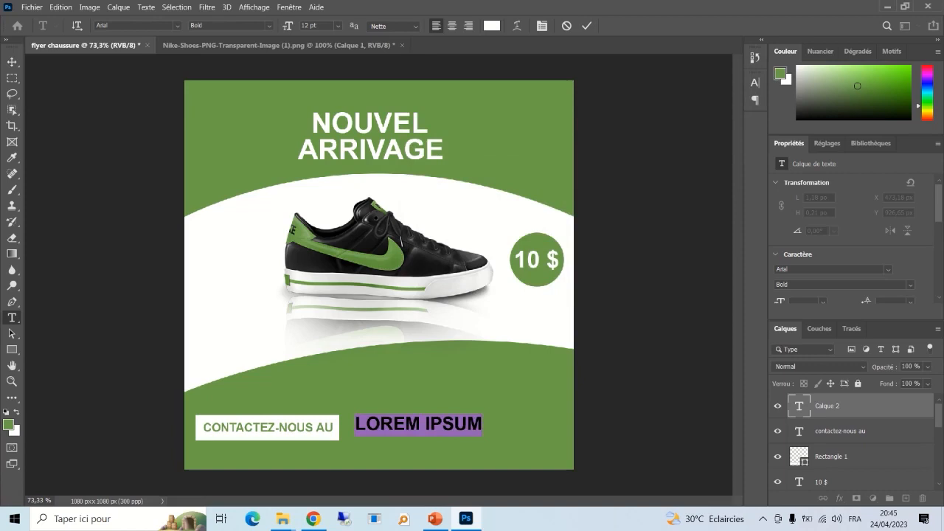
{"action": "key", "text": "BackSpace"}
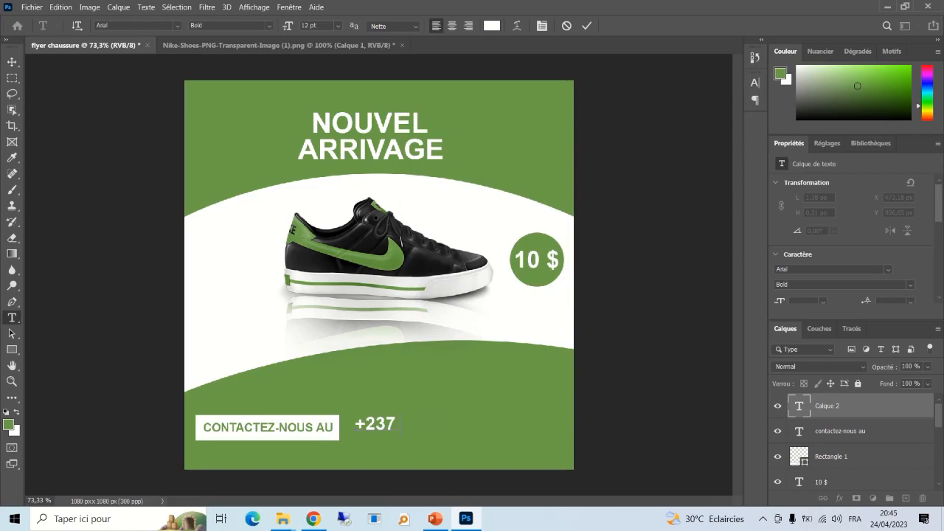
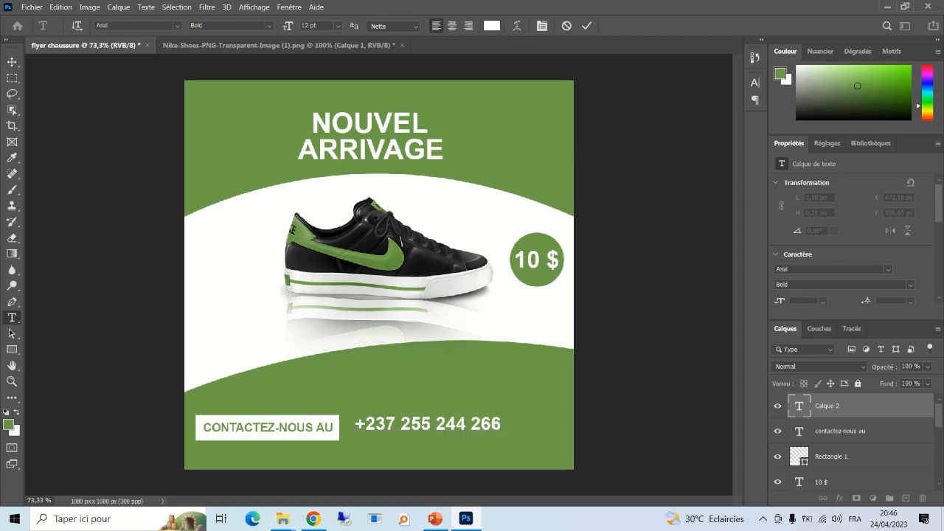
{"action": "left_click", "coordinate": [587, 26]}
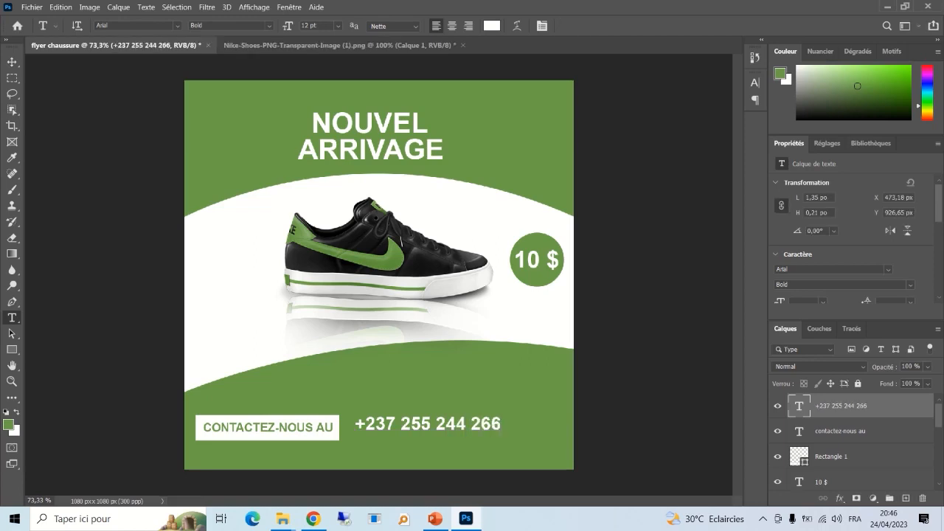
- Scale the phone number text down slightly
{"action": "key", "text": "b"}
{"action": "key", "text": "v"}
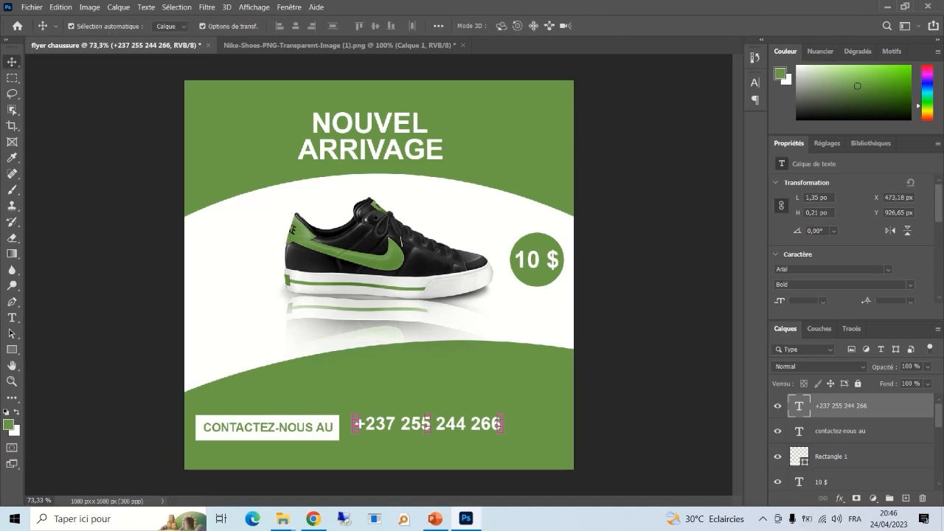
{"action": "left_click_drag", "start_coordinate": [504, 432], "coordinate": [460, 431]}
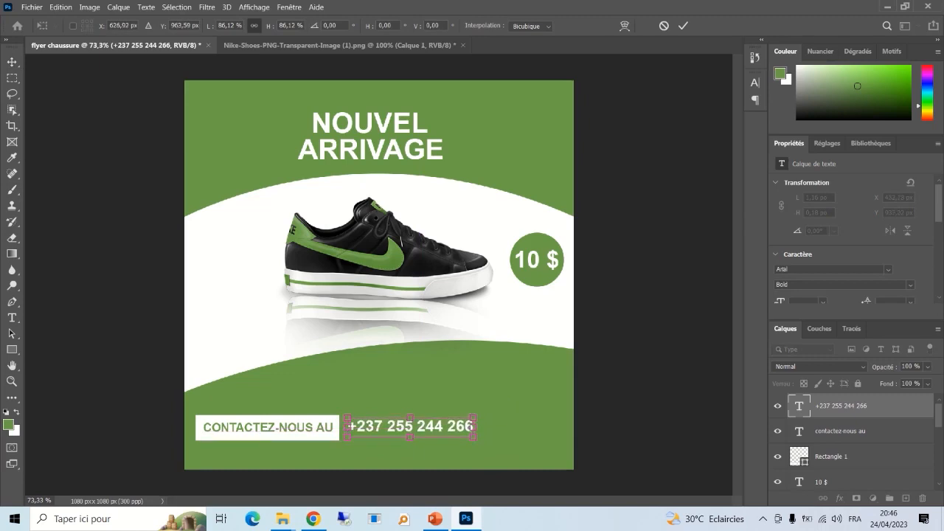
{"action": "left_click", "coordinate": [683, 26]}
{"action": "left_click", "coordinate": [649, 354]}
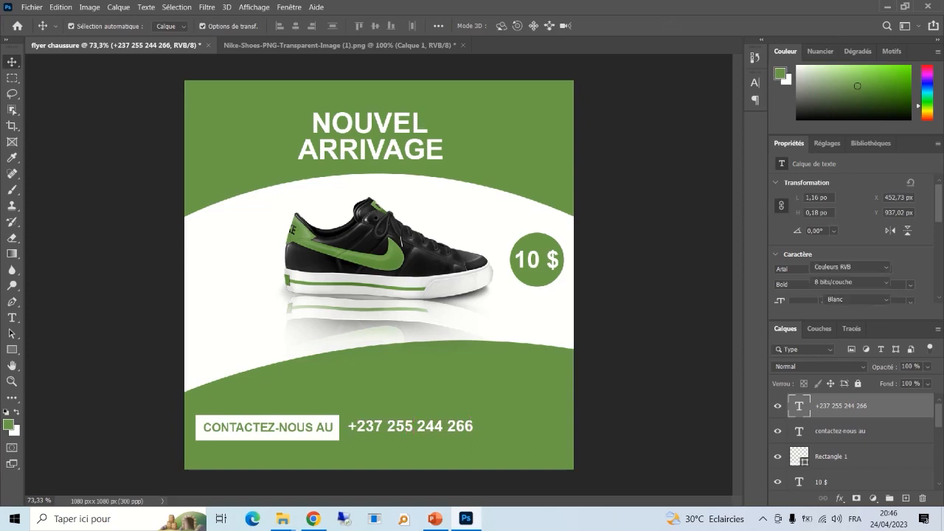
- Set the CONTACTEZ-NOUS AU text to 8 pt
{"action": "key", "text": "t"}
{"action": "left_click", "coordinate": [323, 428]}
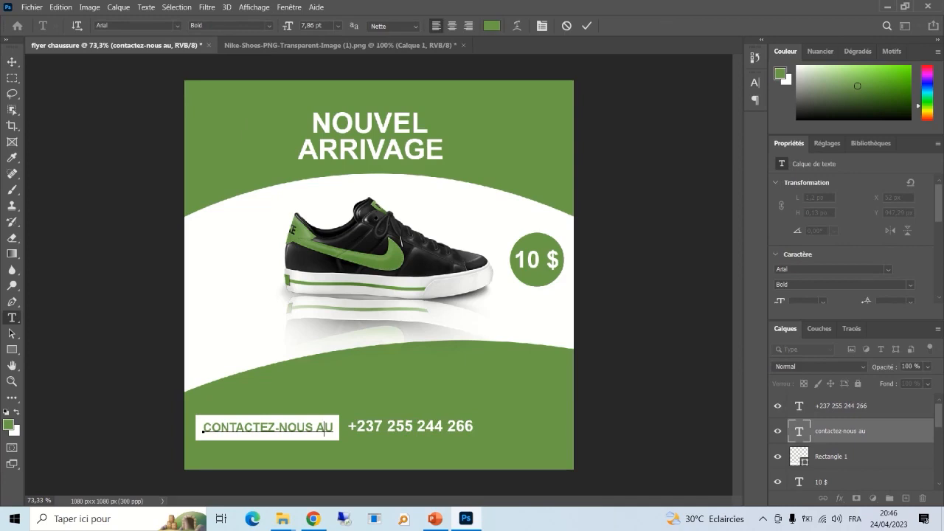
{"action": "key", "text": "ctrl+a"}
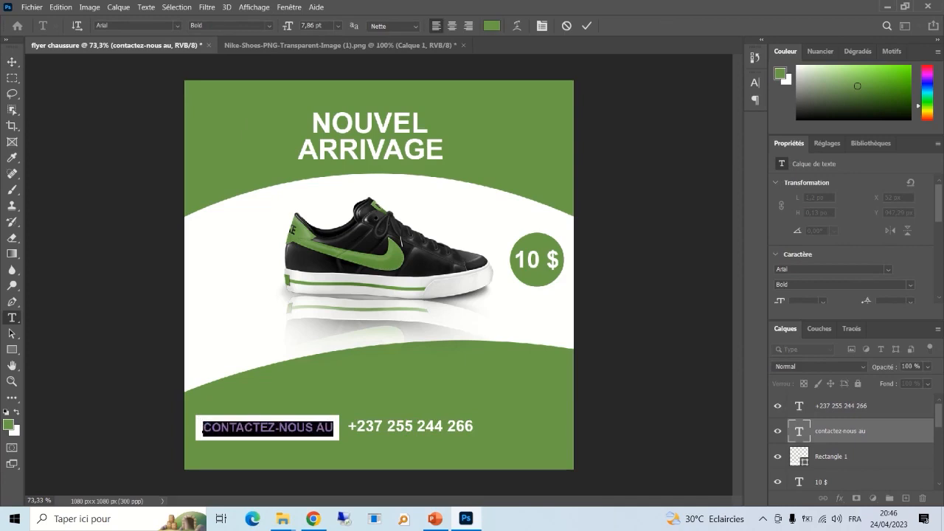
{"action": "left_click", "coordinate": [310, 26]}
{"action": "type", "text": "8pt"}
{"action": "key", "text": "Return"}
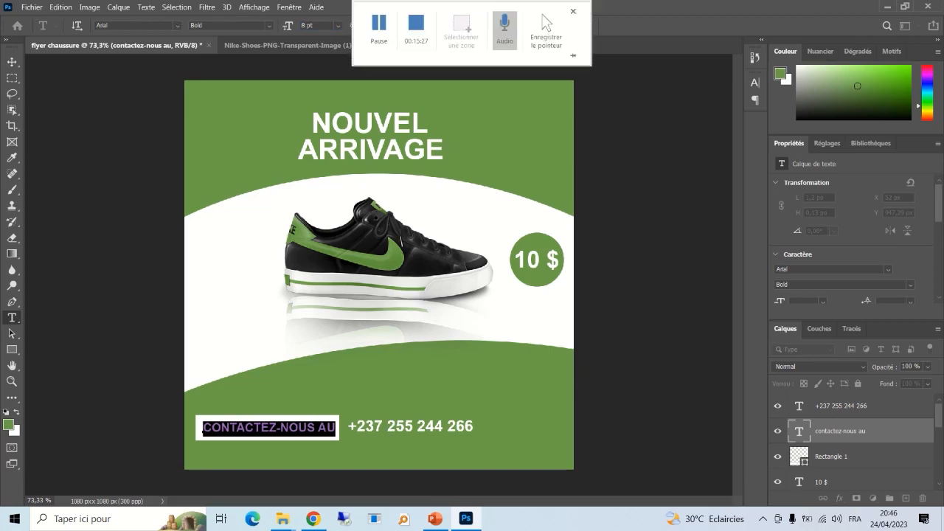
{"action": "left_click", "coordinate": [587, 26]}
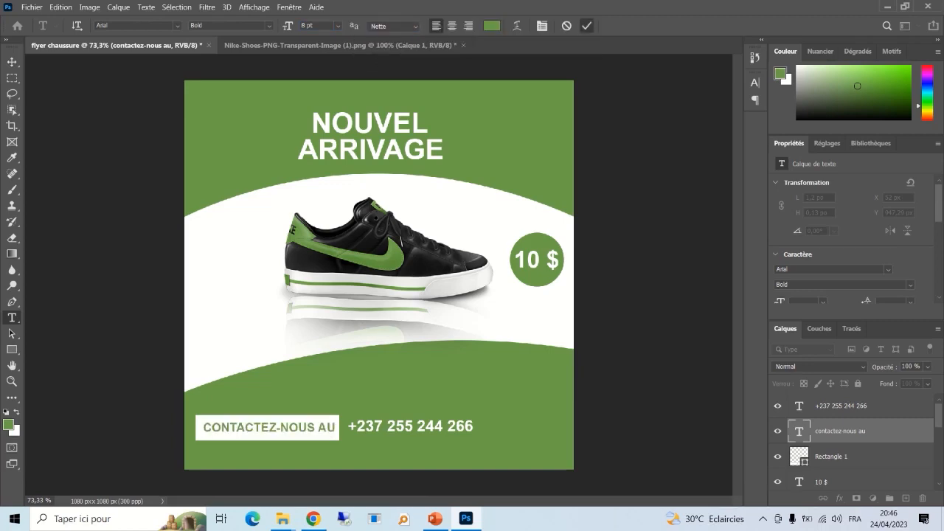
- Set the phone number to 8 pt and move it just below the contact box
{"action": "left_click", "coordinate": [410, 427]}
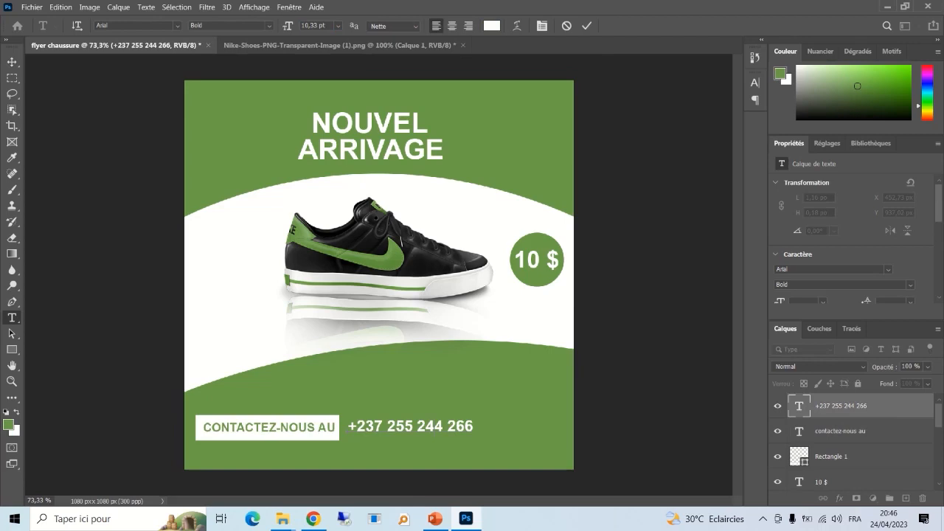
{"action": "key", "text": "ctrl+a"}
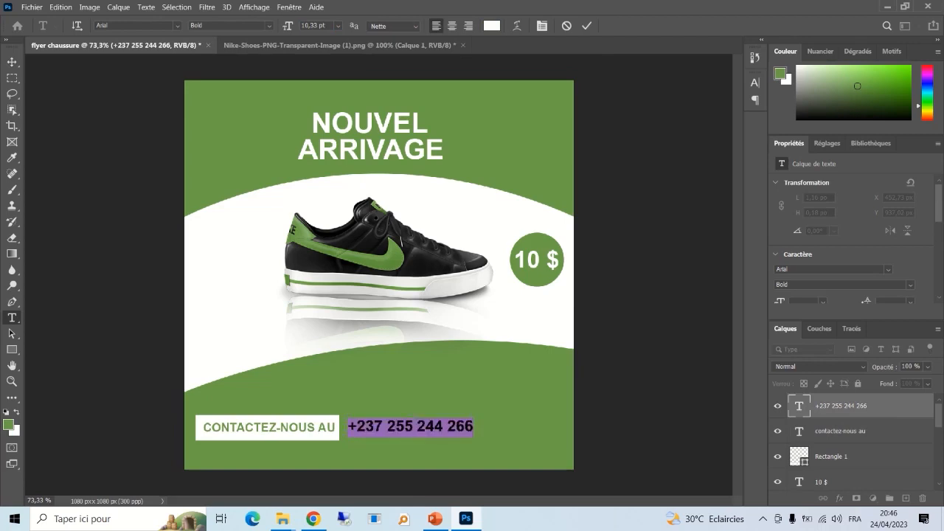
{"action": "left_click_drag", "start_coordinate": [319, 26], "coordinate": [301, 25]}
{"action": "type", "text": "8"}
{"action": "key", "text": "Return"}
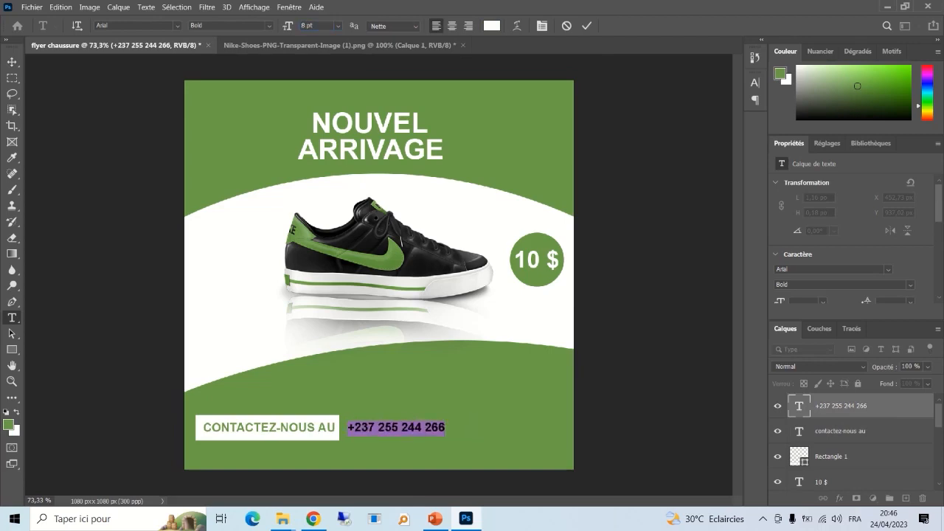
{"action": "left_click", "coordinate": [587, 26]}
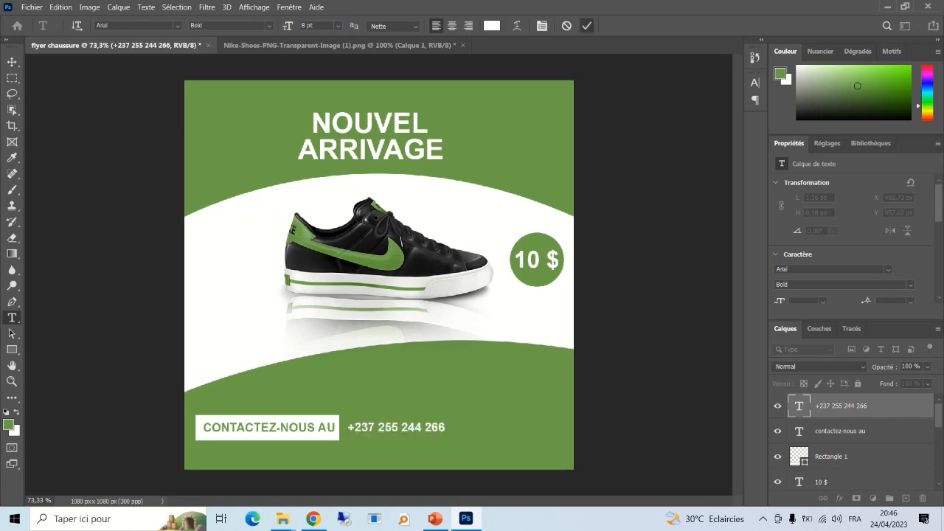
{"action": "key", "text": "v"}
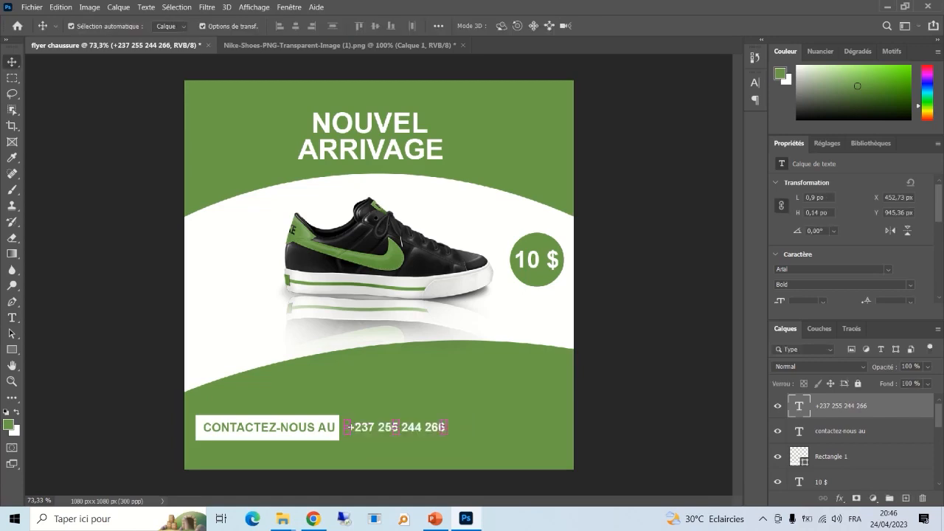
{"action": "left_click_drag", "start_coordinate": [443, 428], "coordinate": [304, 451]}
- Select the white button, its text and the phone number together and centre them horizontally at the bottom
{"action": "left_click", "coordinate": [148, 442]}
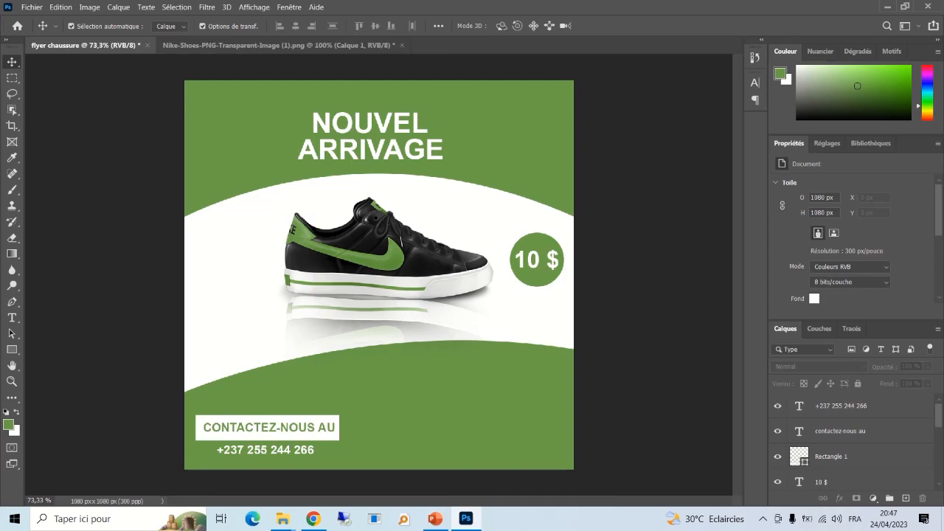
{"action": "left_click", "coordinate": [269, 428]}
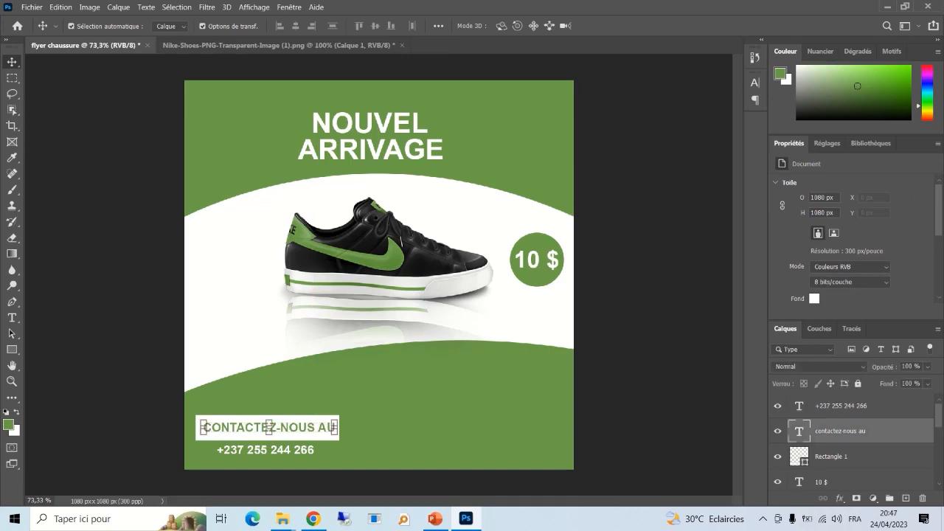
{"action": "left_click", "coordinate": [148, 443]}
{"action": "left_click_drag", "start_coordinate": [360, 431], "coordinate": [258, 422]}
{"action": "left_click", "coordinate": [406, 469]}
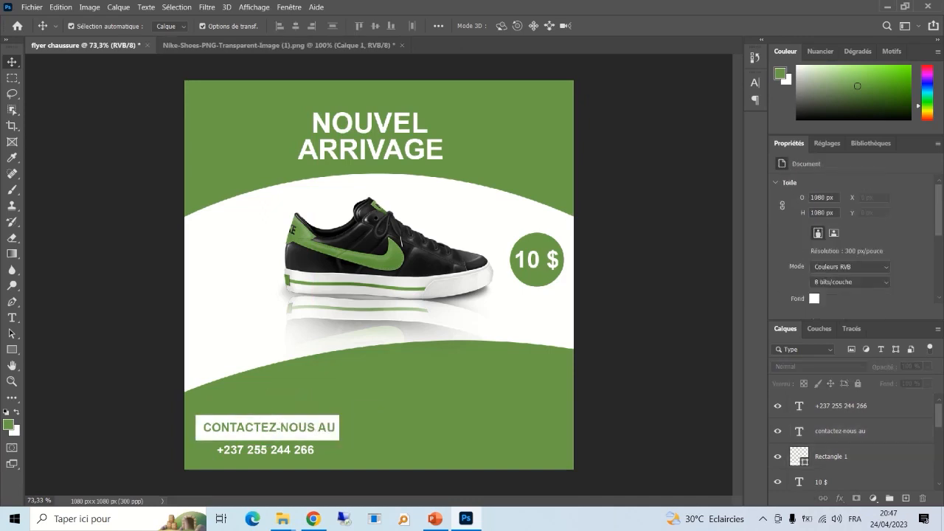
{"action": "left_click_drag", "start_coordinate": [406, 470], "coordinate": [419, 396]}
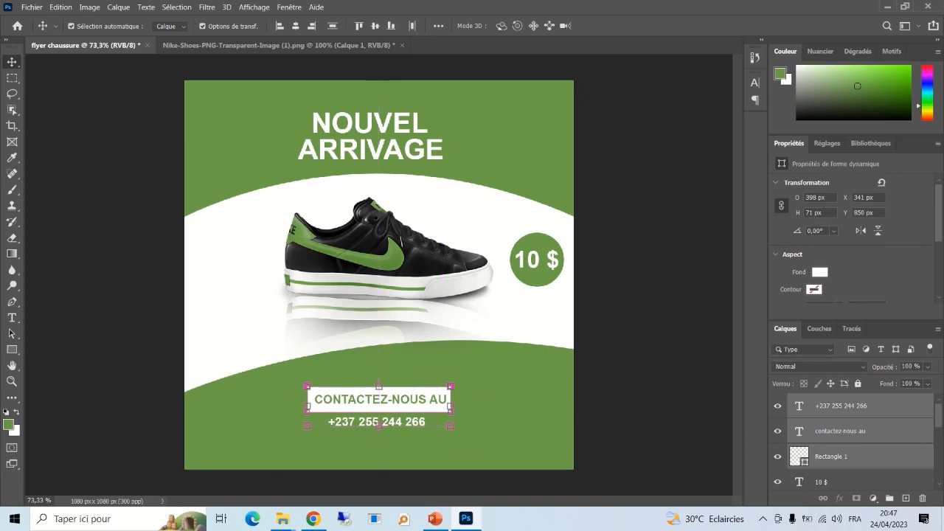
{"action": "left_click", "coordinate": [639, 378]}
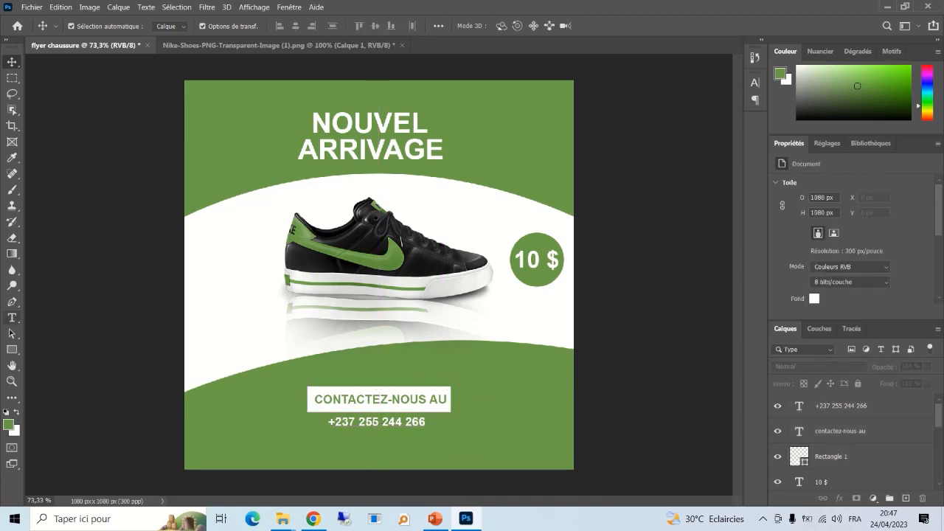
{"action": "left_click", "coordinate": [11, 302]}
- Draw a curved band along the bottom edge at 56% opacity and shift it slightly
{"action": "left_click", "coordinate": [183, 467]}
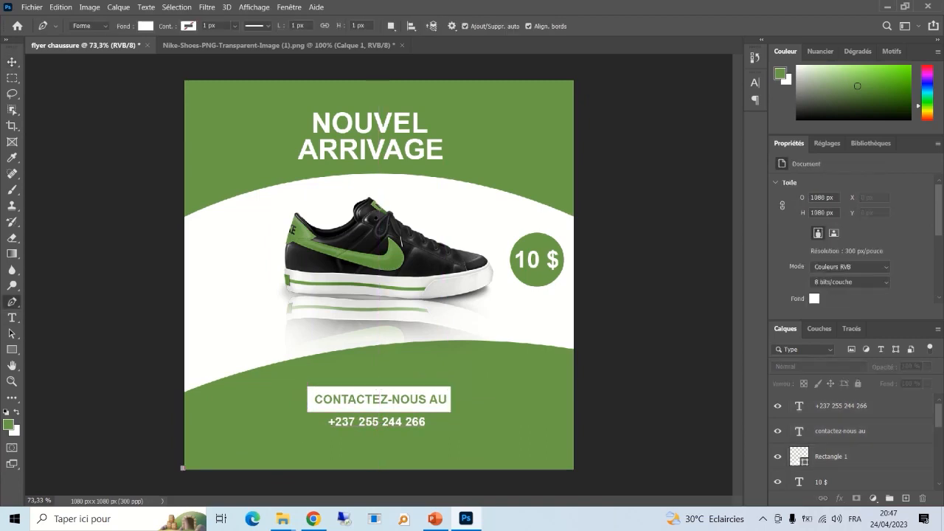
{"action": "left_click_drag", "start_coordinate": [572, 467], "coordinate": [694, 495]}
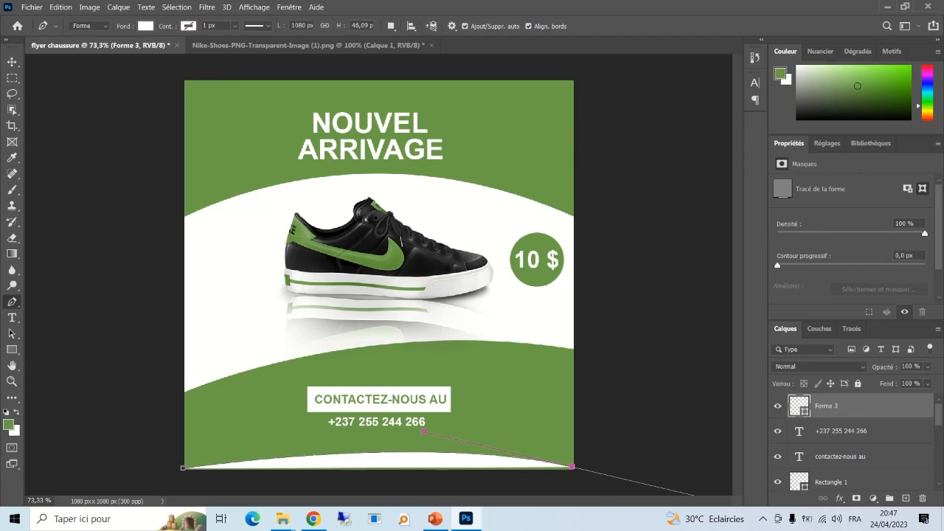
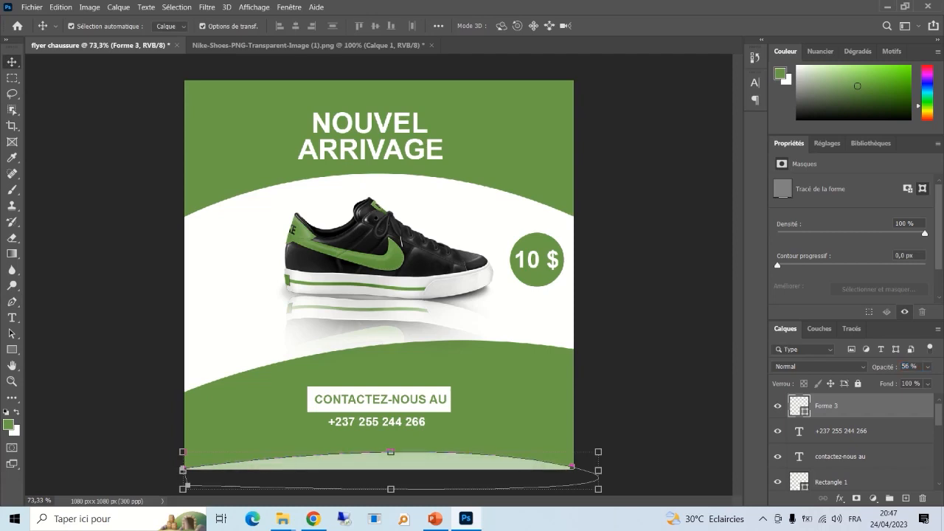
{"action": "left_click", "coordinate": [649, 413]}
{"action": "mouse_move", "coordinate": [461, 464]}
{"action": "left_mouse_down"}
{"action": "mouse_move", "coordinate": [338, 464]}
{"action": "mouse_move", "coordinate": [526, 462]}
{"action": "mouse_move", "coordinate": [461, 462]}
{"action": "left_mouse_up"}
{"action": "left_click", "coordinate": [650, 421]}
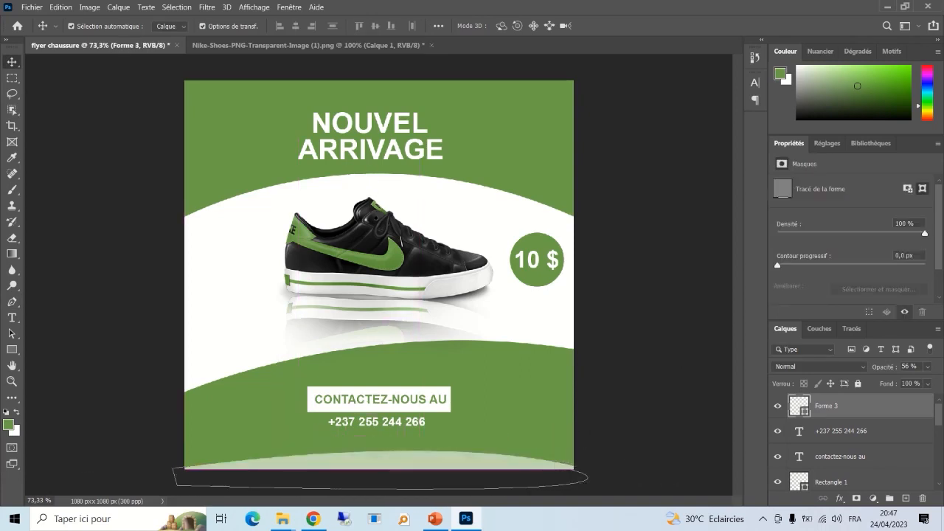